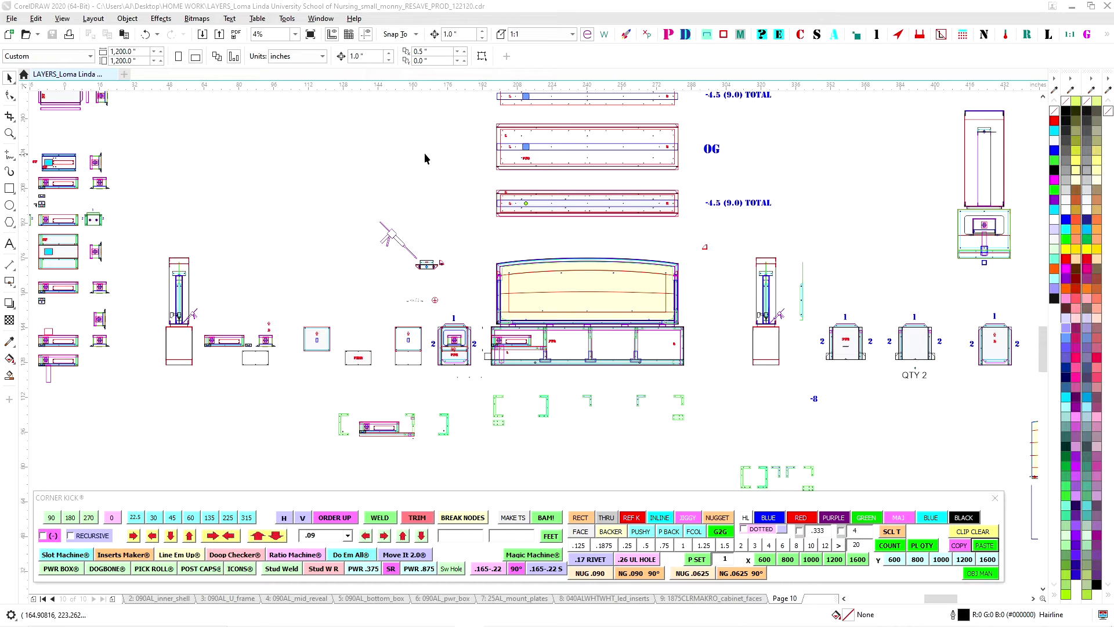
# Look over the production layout from the assembled sign's front elevation up through the long rail drawings to the upper U-frame.
pyautogui.moveTo(430, 144); pyautogui.dragTo(433, 227)
pyautogui.moveTo(446, 188); pyautogui.dragTo(383, 271)
pyautogui.moveTo(778, 175); pyautogui.dragTo(667, 286)
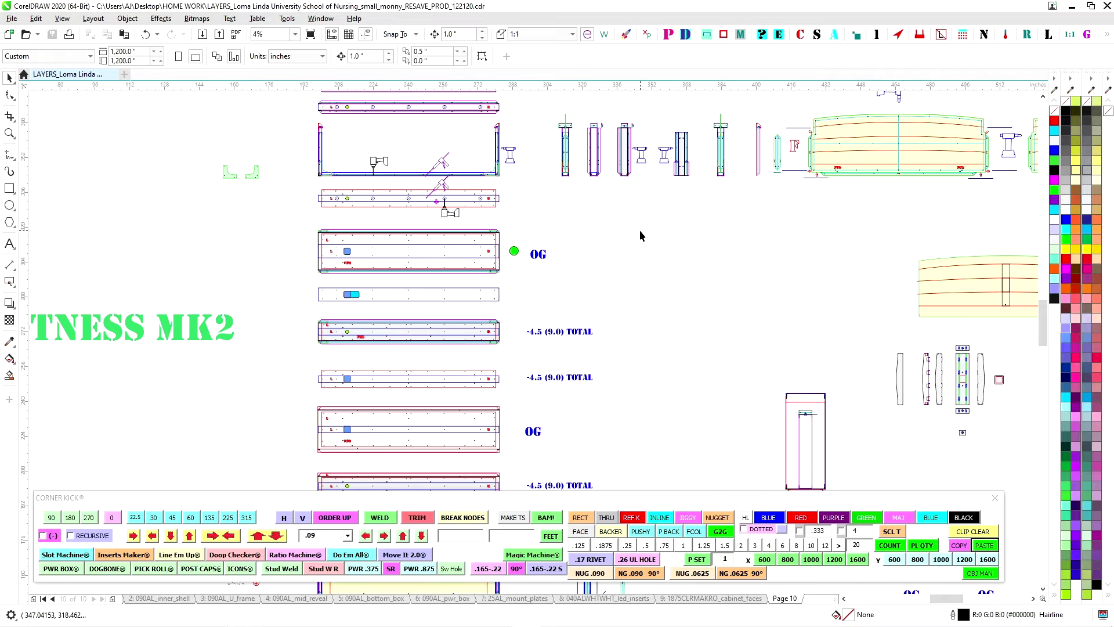
pyautogui.moveTo(639, 236); pyautogui.dragTo(470, 290)
pyautogui.moveTo(534, 145); pyautogui.dragTo(547, 248)
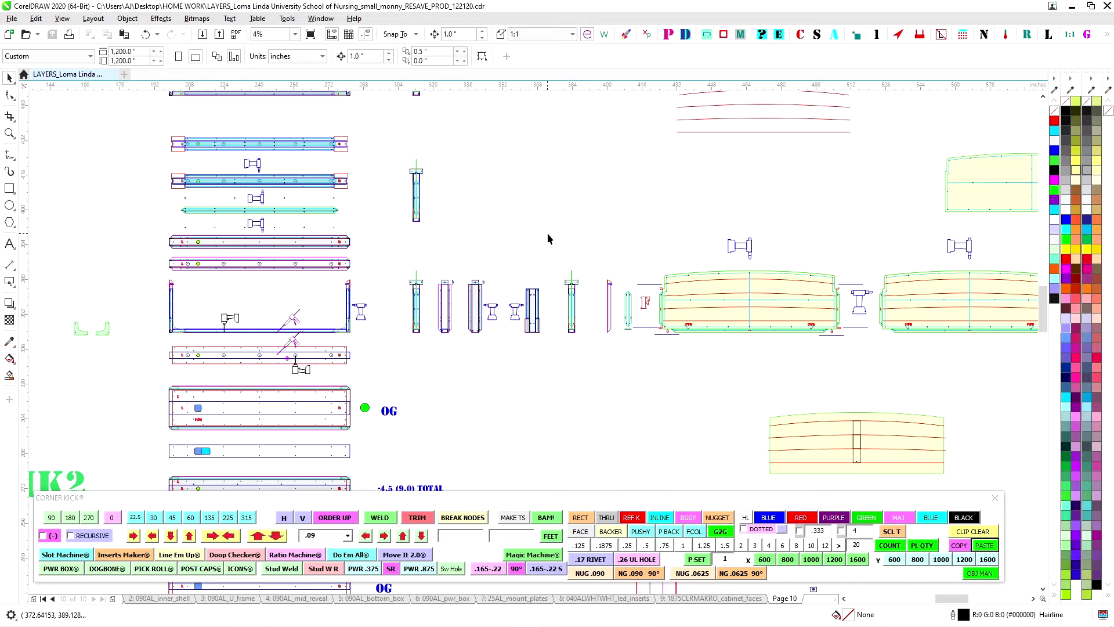
pyautogui.moveTo(492, 150); pyautogui.dragTo(518, 256)
pyautogui.moveTo(520, 211); pyautogui.dragTo(527, 311)
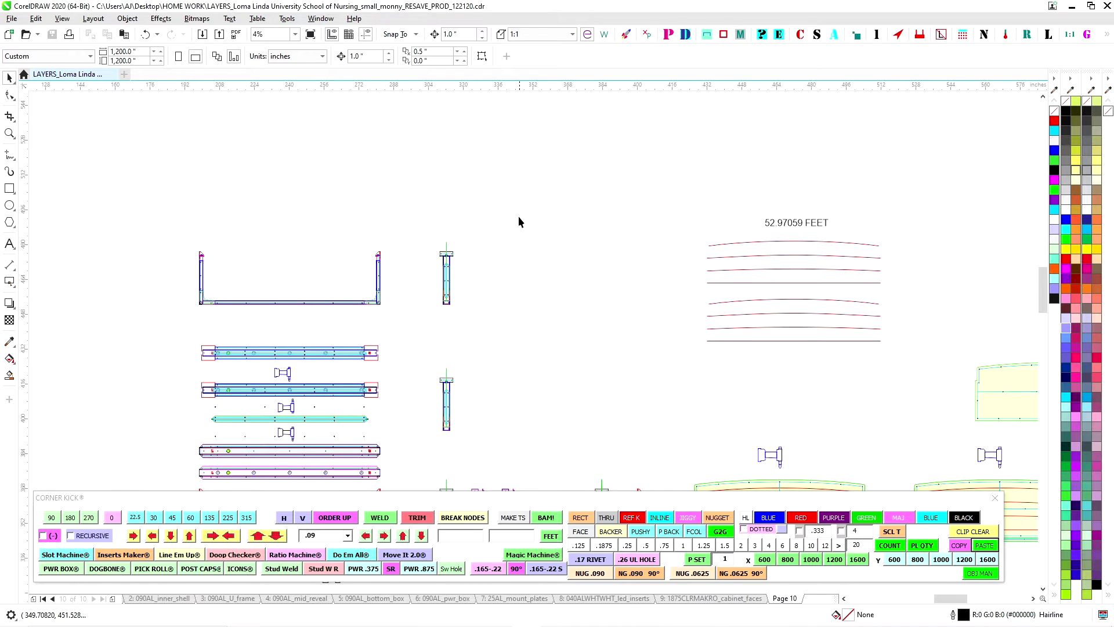
pyautogui.scroll(-2, 520, 223)
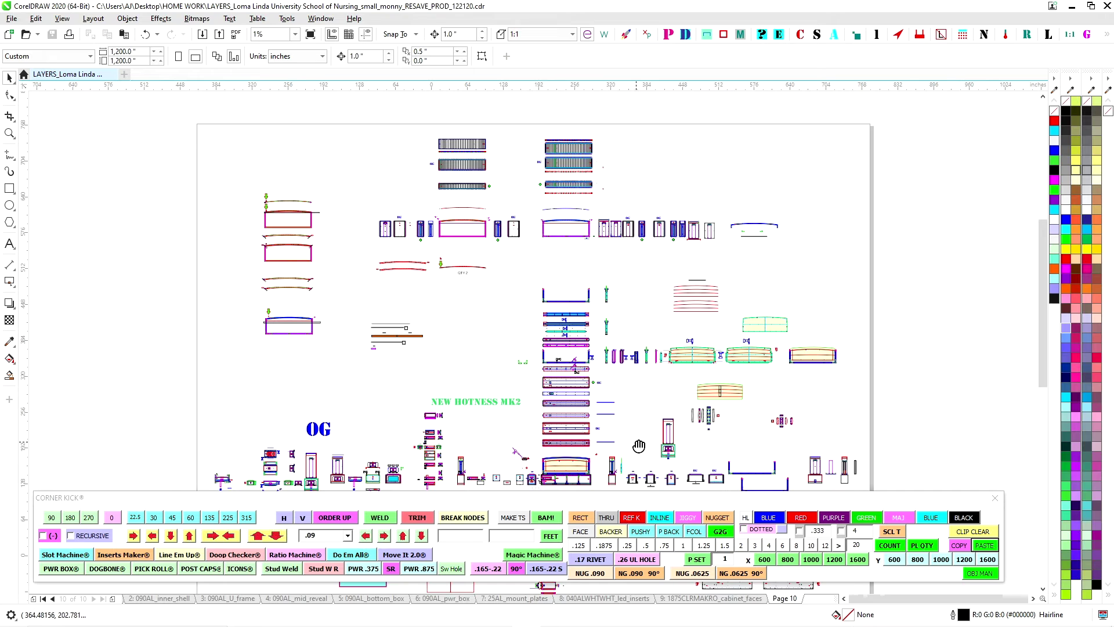
# Select the upper cabinet section of the tall end view above its green base box.
pyautogui.scroll(3, 591, 344)
pyautogui.scroll(1, 448, 331)
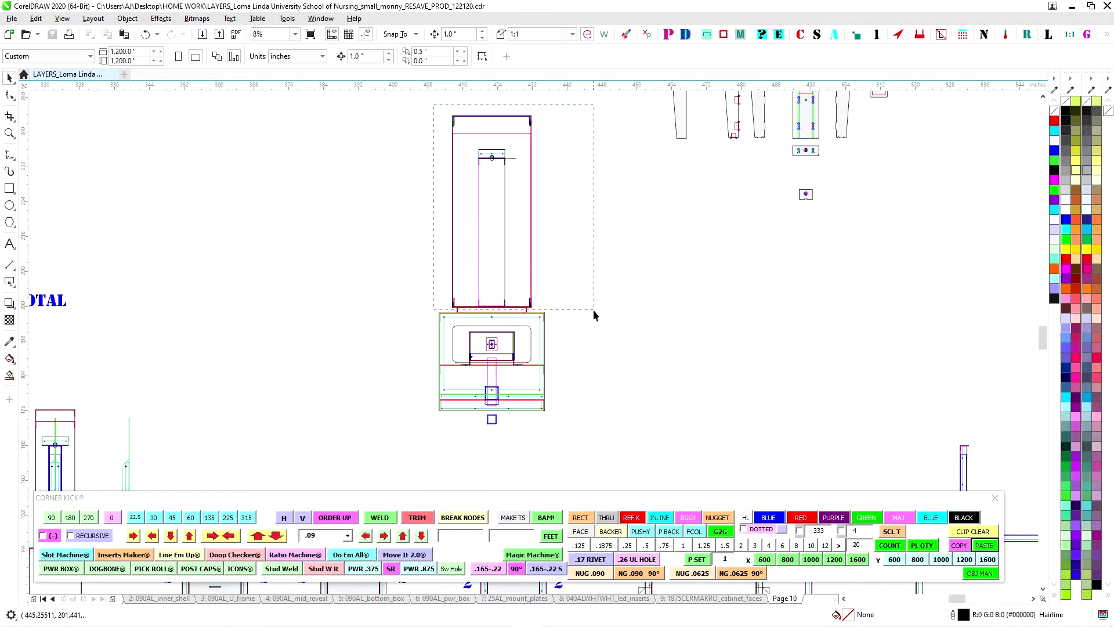
pyautogui.moveTo(593, 309); pyautogui.dragTo(594, 308)
pyautogui.scroll(-1, 343, 237)
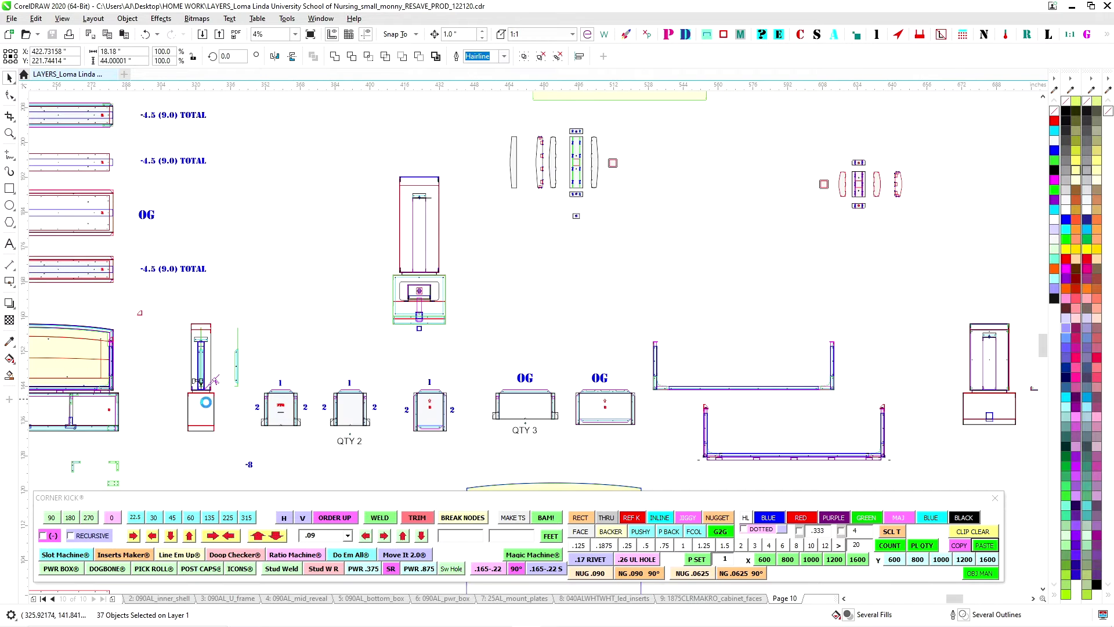
# Check the base box and upper cabinet outline in the end view beside the assembled sign by selecting each.
pyautogui.scroll(1, 205, 402)
pyautogui.scroll(1, 334, 324)
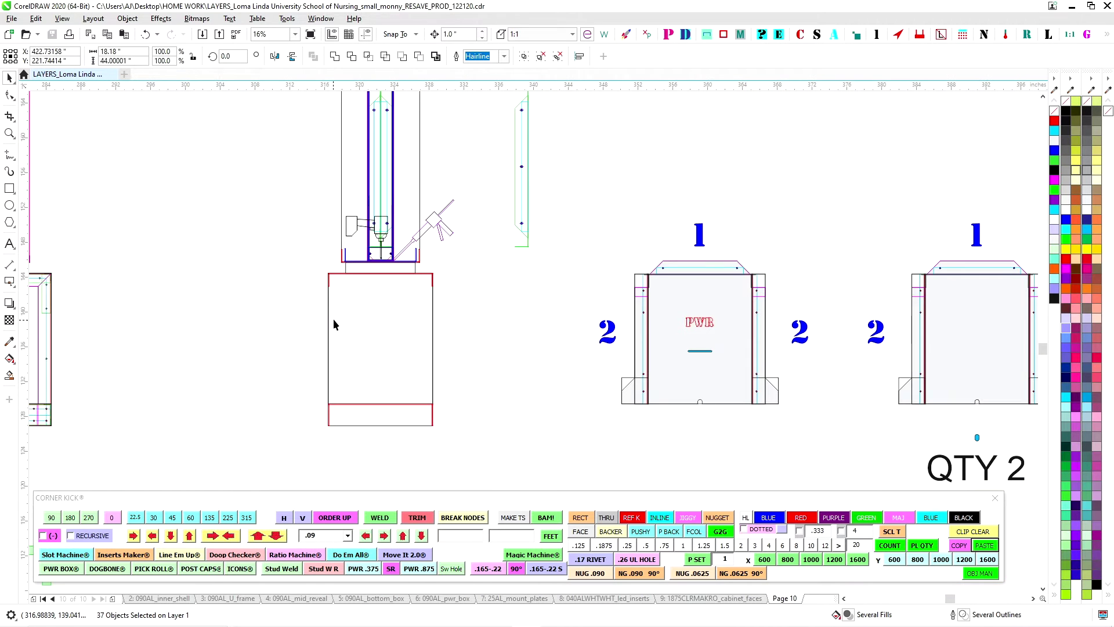
pyautogui.click(373, 384)
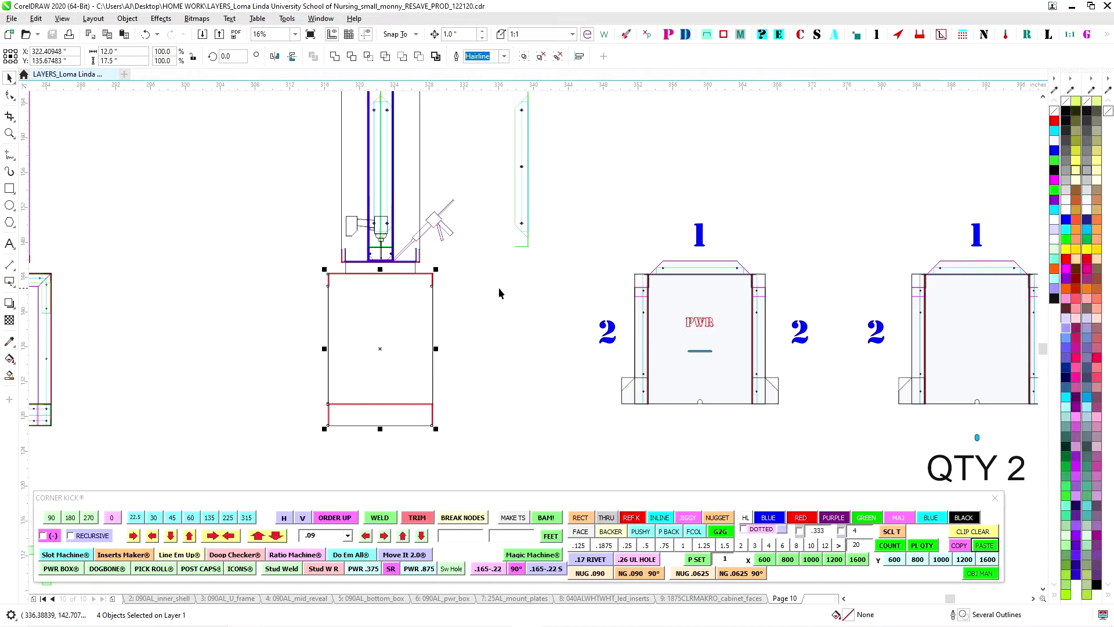
pyautogui.scroll(2, 488, 308)
pyautogui.click(416, 208)
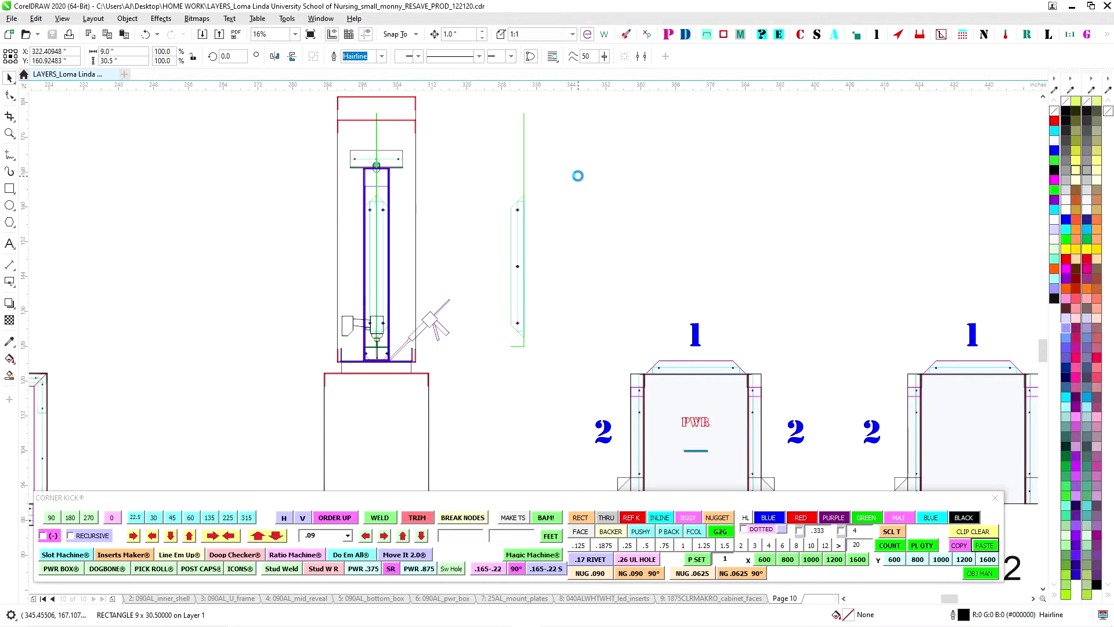
pyautogui.scroll(-1, 591, 185)
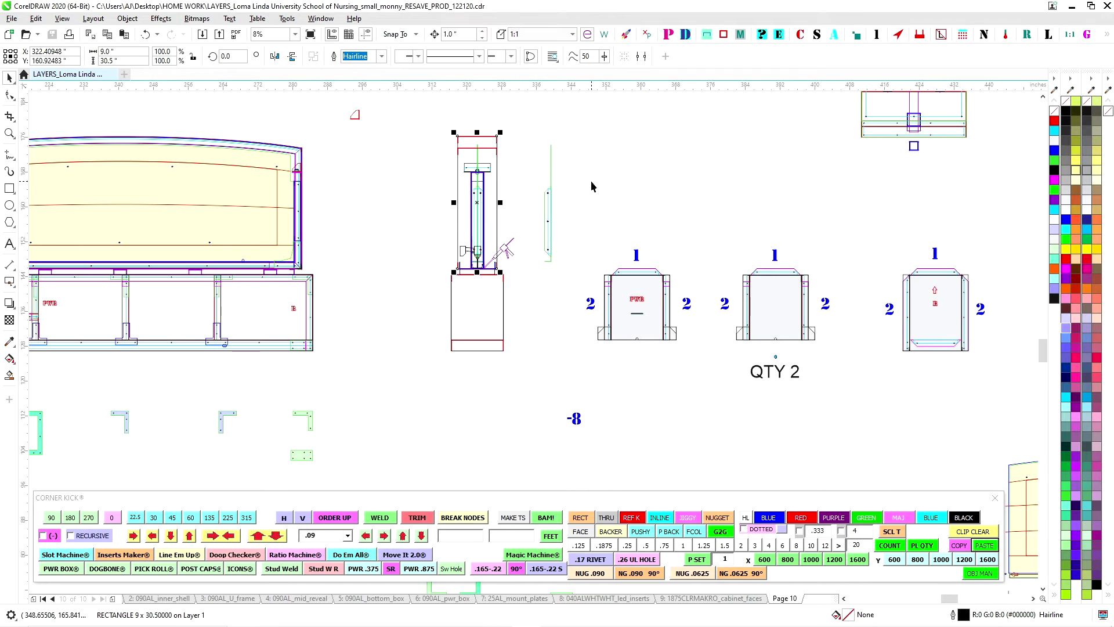
pyautogui.click(405, 207)
# Examine the assembled sign's front elevation and the long panel, rail and U-frame layouts stacked above it.
pyautogui.moveTo(401, 271); pyautogui.dragTo(533, 287)
pyautogui.moveTo(568, 344); pyautogui.dragTo(692, 320)
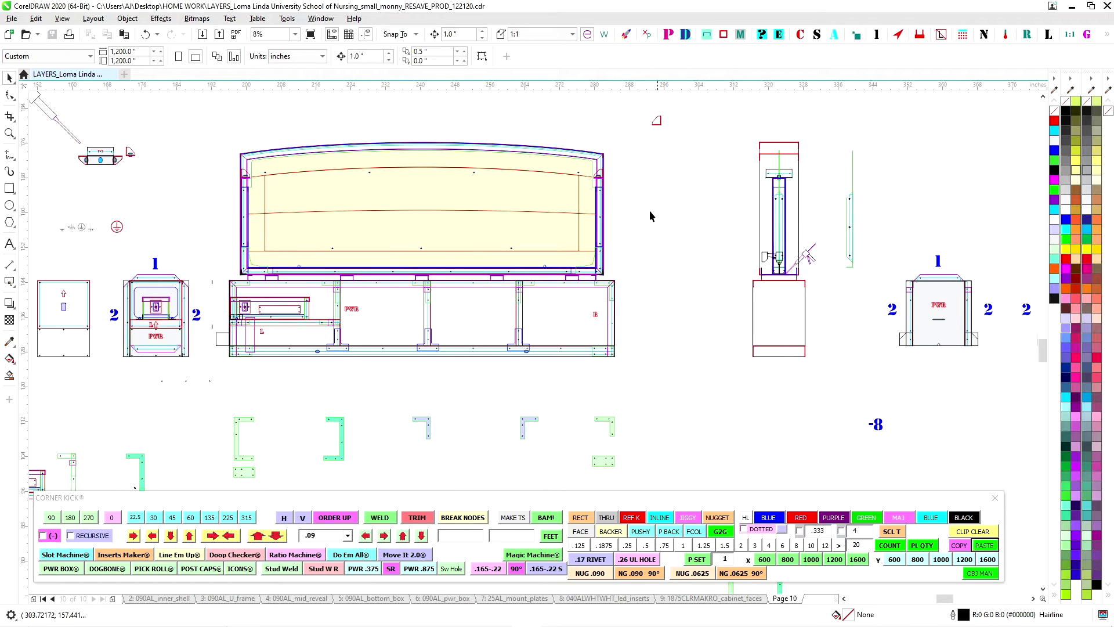
pyautogui.moveTo(650, 216); pyautogui.dragTo(614, 342)
pyautogui.moveTo(631, 218); pyautogui.dragTo(626, 345)
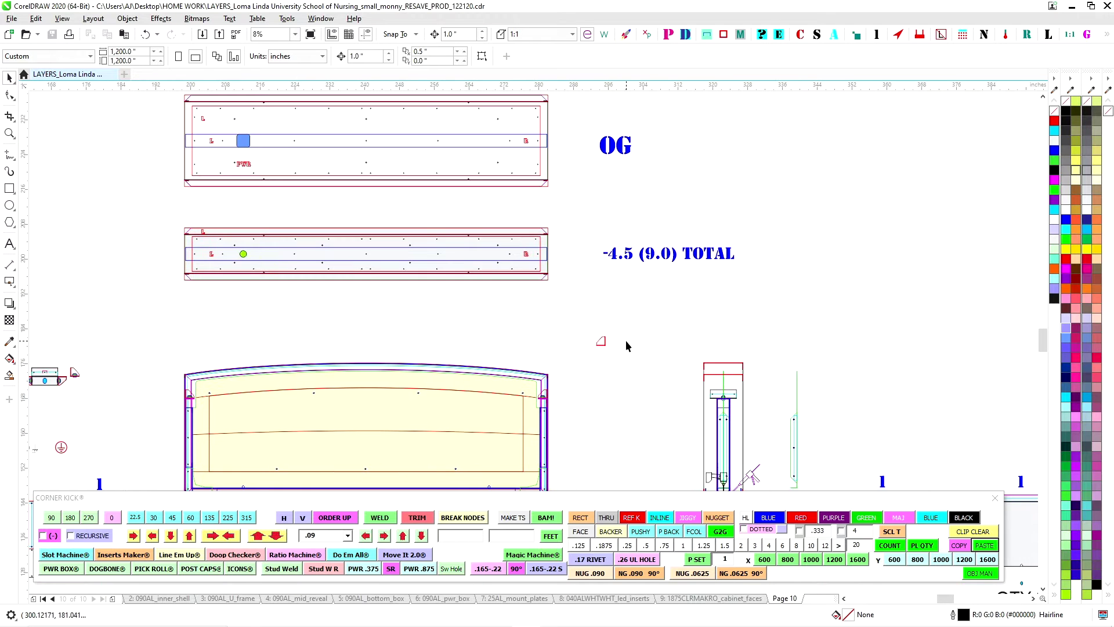
pyautogui.scroll(-3, 605, 204)
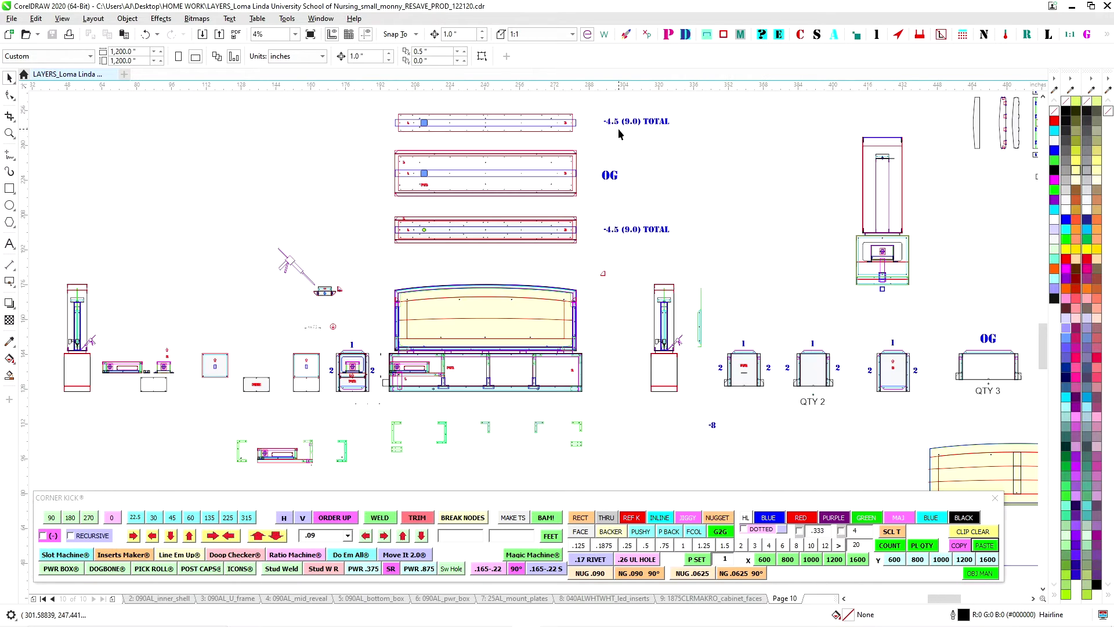
pyautogui.scroll(1, 618, 127)
pyautogui.moveTo(648, 178); pyautogui.dragTo(631, 319)
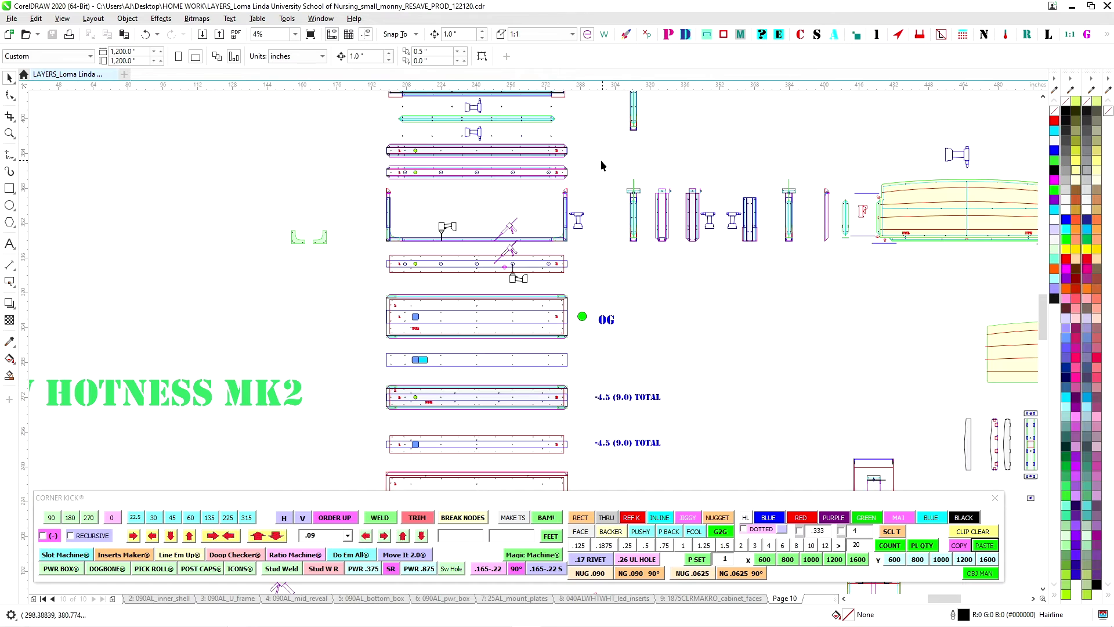
pyautogui.moveTo(601, 162); pyautogui.dragTo(632, 313)
pyautogui.moveTo(638, 215); pyautogui.dragTo(639, 372)
pyautogui.moveTo(642, 250); pyautogui.dragTo(621, 385)
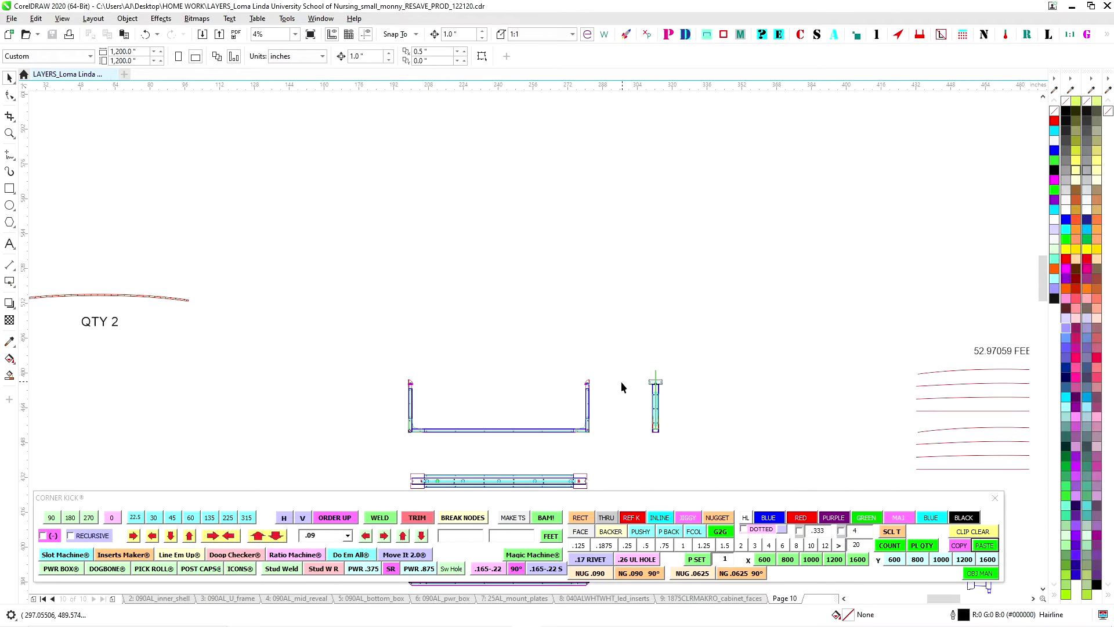
pyautogui.moveTo(613, 172); pyautogui.dragTo(603, 334)
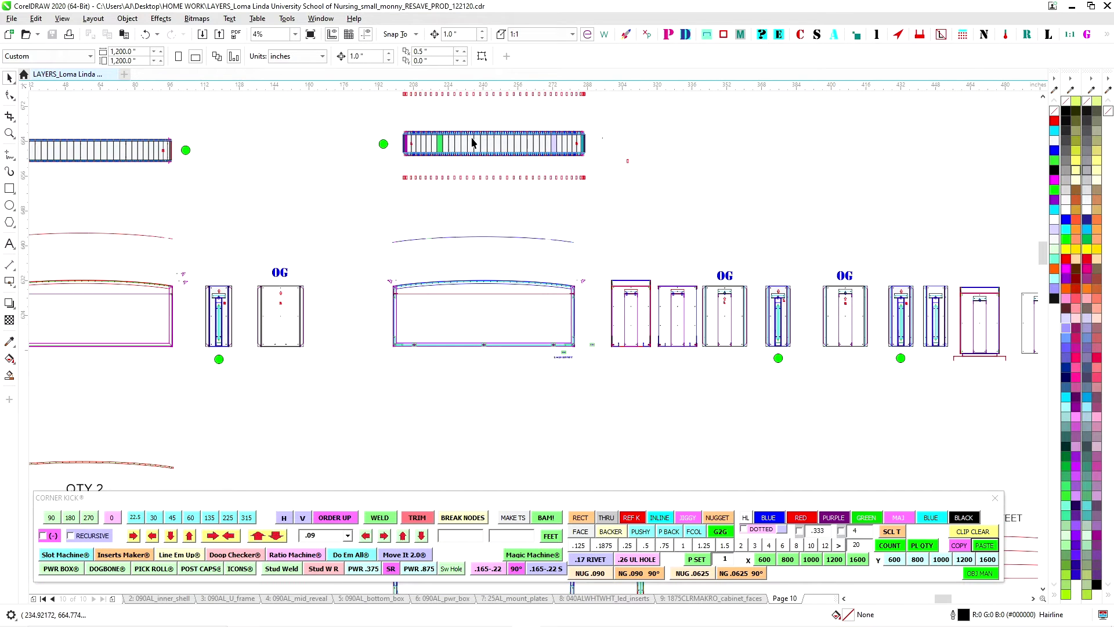
# Examine the arched cabinet drawing and its end panels, comparing the OG versions with the narrower revised ones.
pyautogui.scroll(1, 472, 137)
pyautogui.moveTo(849, 254); pyautogui.dragTo(567, 194)
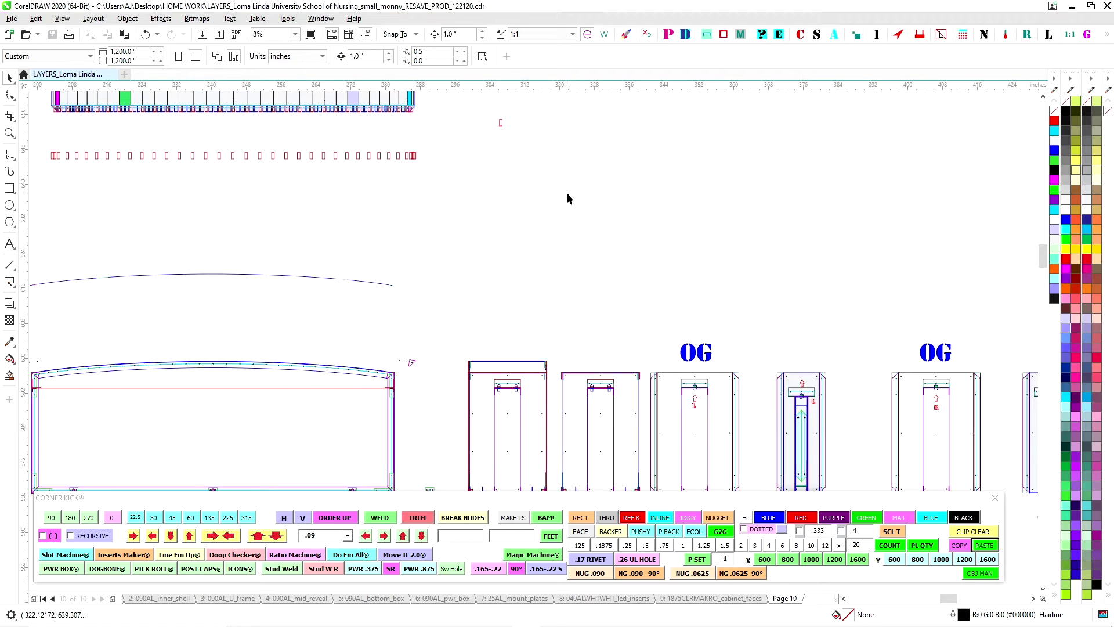
pyautogui.scroll(-1, 569, 196)
pyautogui.scroll(-1, 893, 287)
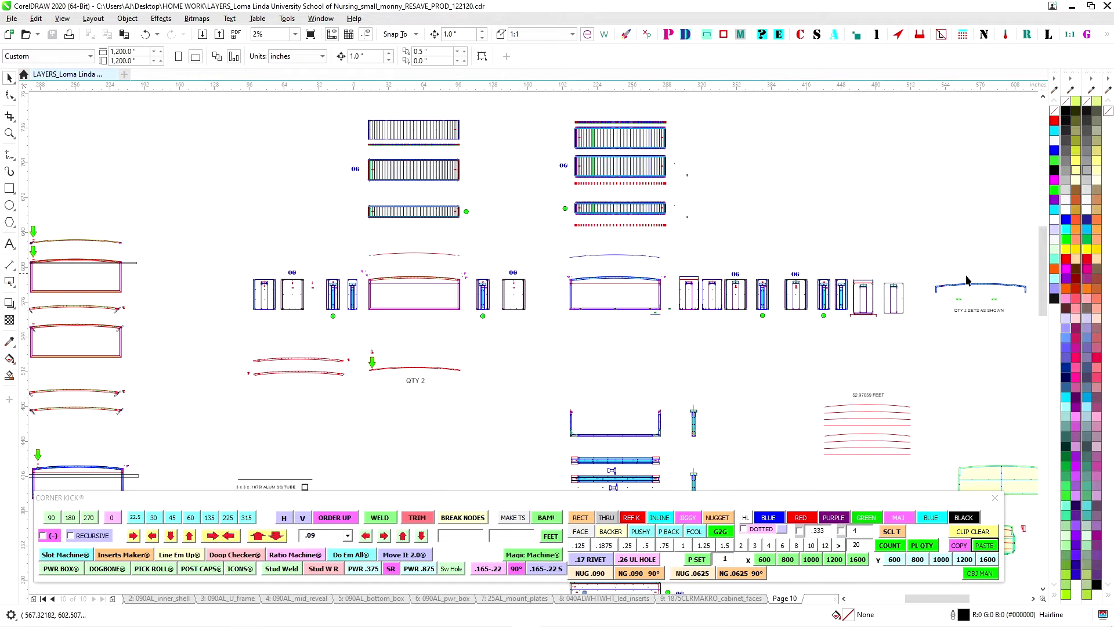
pyautogui.scroll(1, 636, 200)
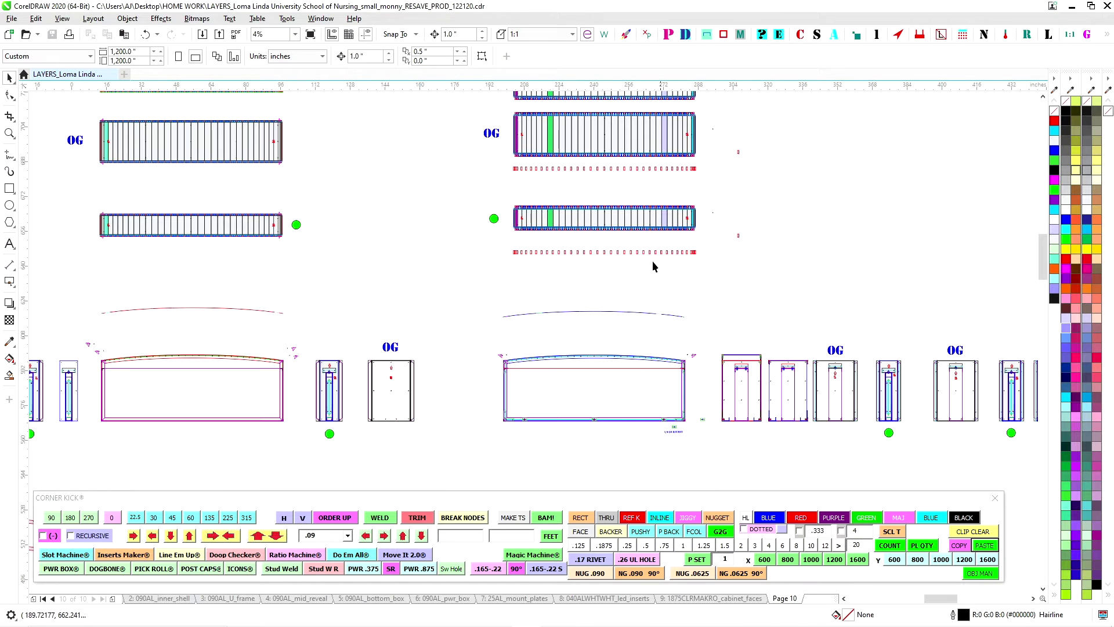
pyautogui.scroll(2, 808, 330)
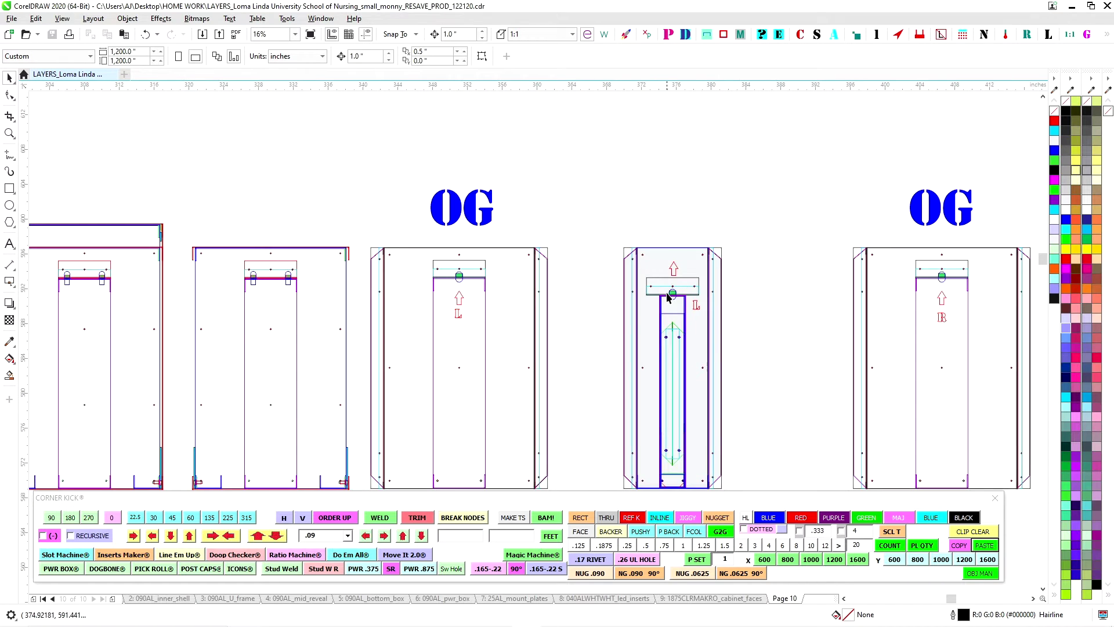
pyautogui.scroll(-1, 734, 356)
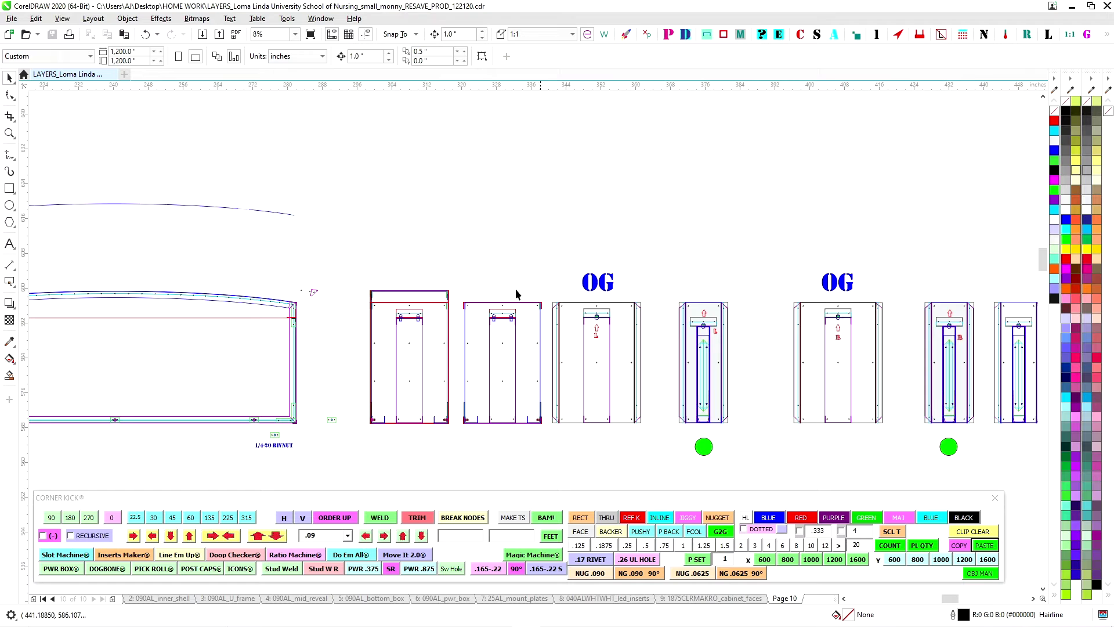
# Review the other arched cabinet set with its end panels, ribbed top view and curved QTY 2 pieces.
pyautogui.moveTo(910, 214); pyautogui.dragTo(1078, 206)
pyautogui.scroll(-1, 356, 240)
pyautogui.moveTo(357, 239); pyautogui.dragTo(865, 226)
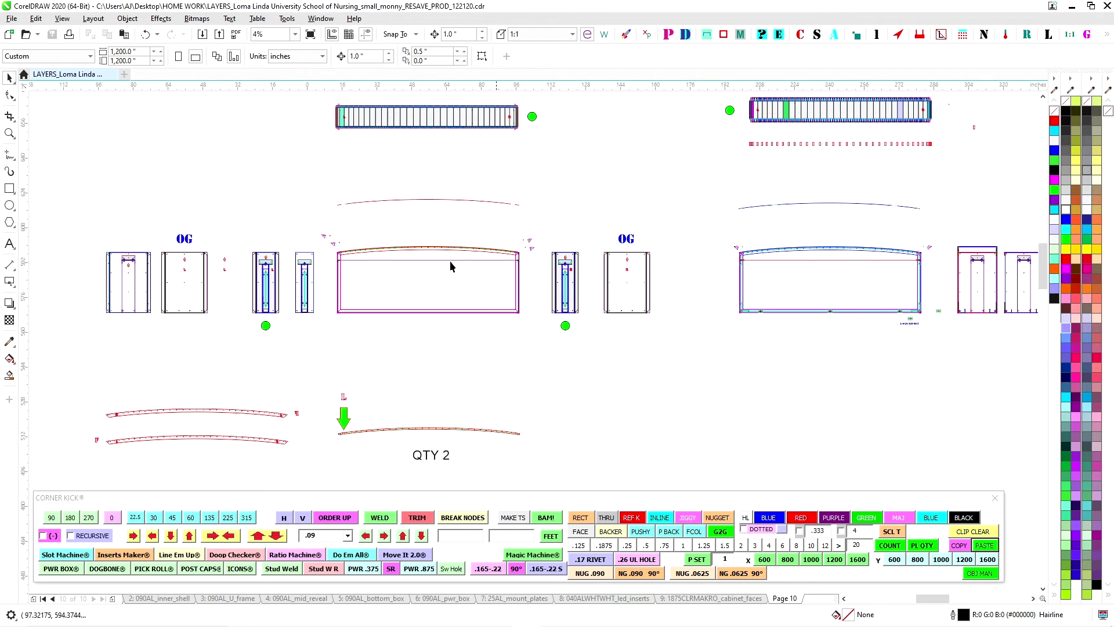
pyautogui.scroll(-1, 437, 238)
pyautogui.moveTo(608, 333); pyautogui.dragTo(550, 214)
# Inspect the two U-frame drawings and select the center rectangle of the rail directly above the lower one.
pyautogui.scroll(2, 599, 285)
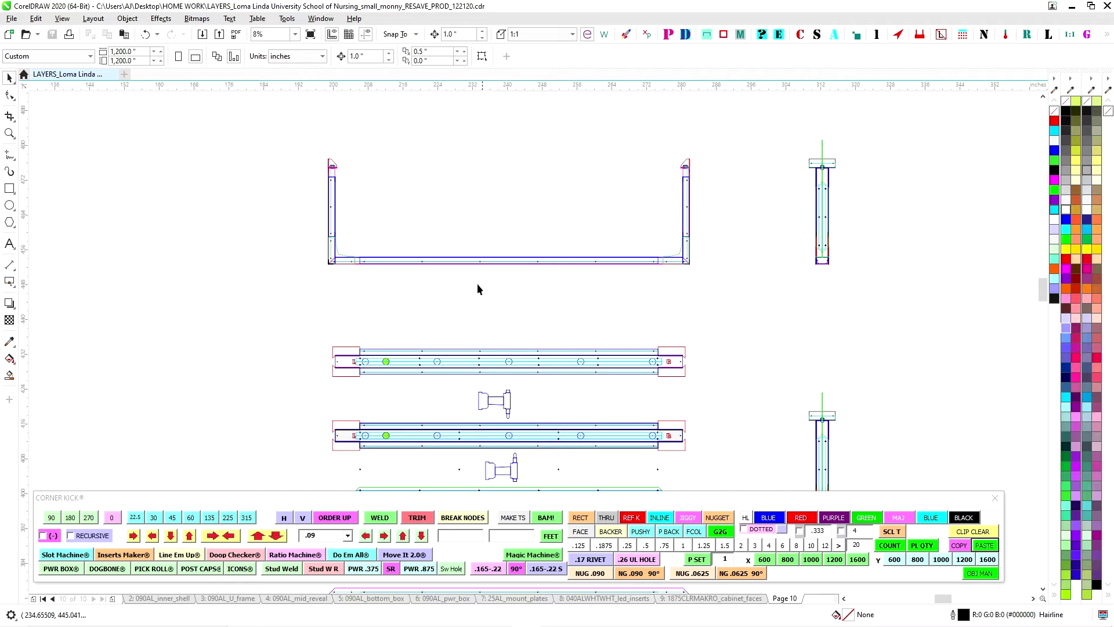
pyautogui.scroll(1, 333, 186)
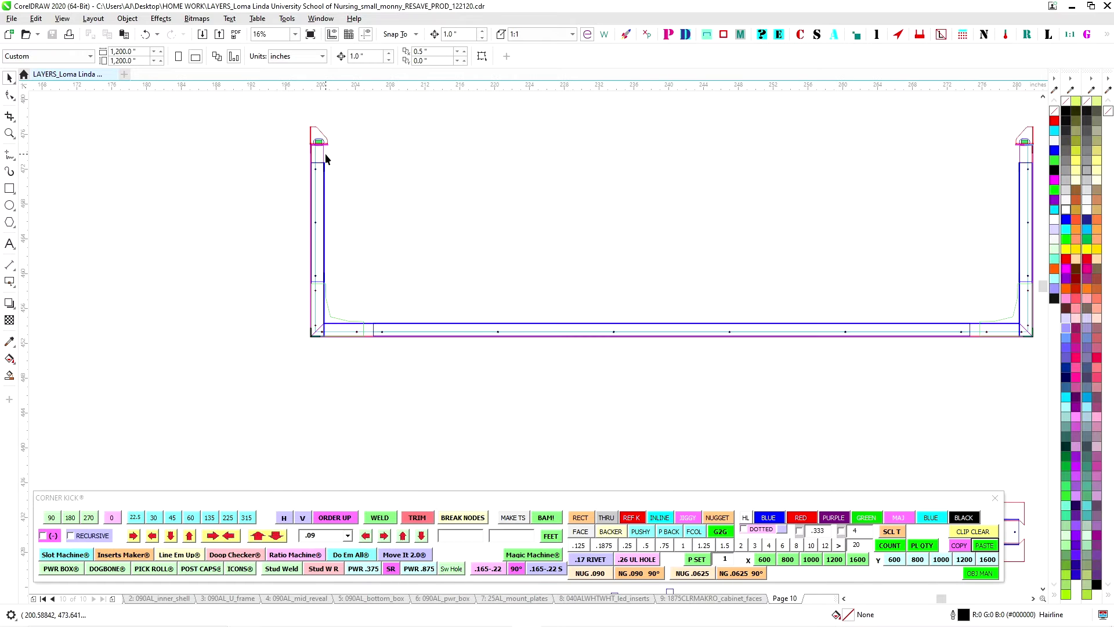
pyautogui.scroll(-2, 337, 189)
pyautogui.scroll(4, 349, 244)
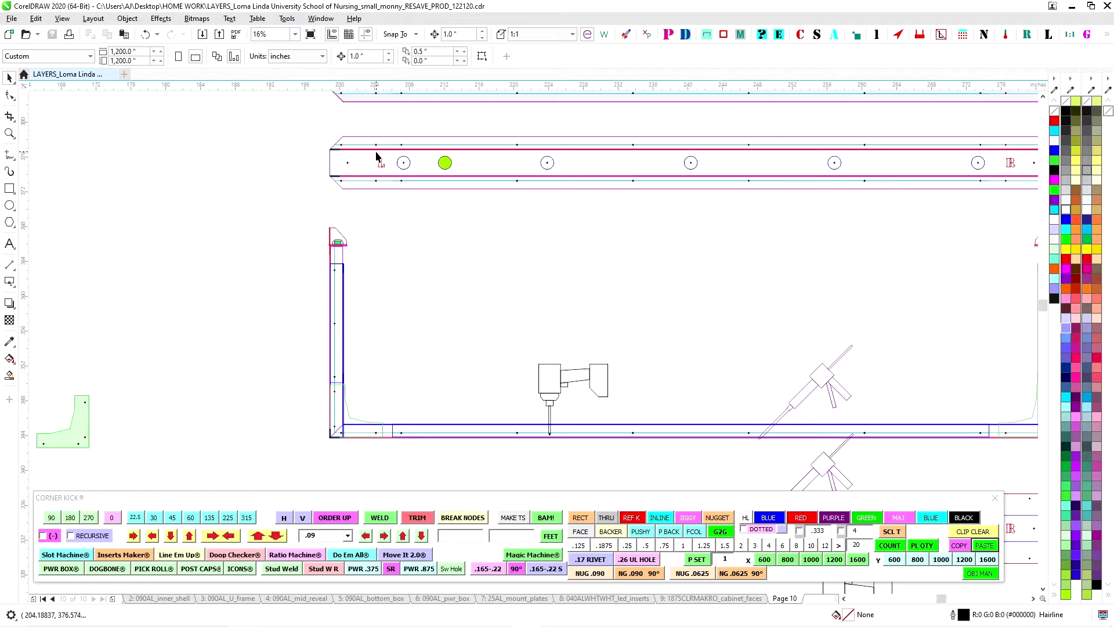
pyautogui.click(331, 165)
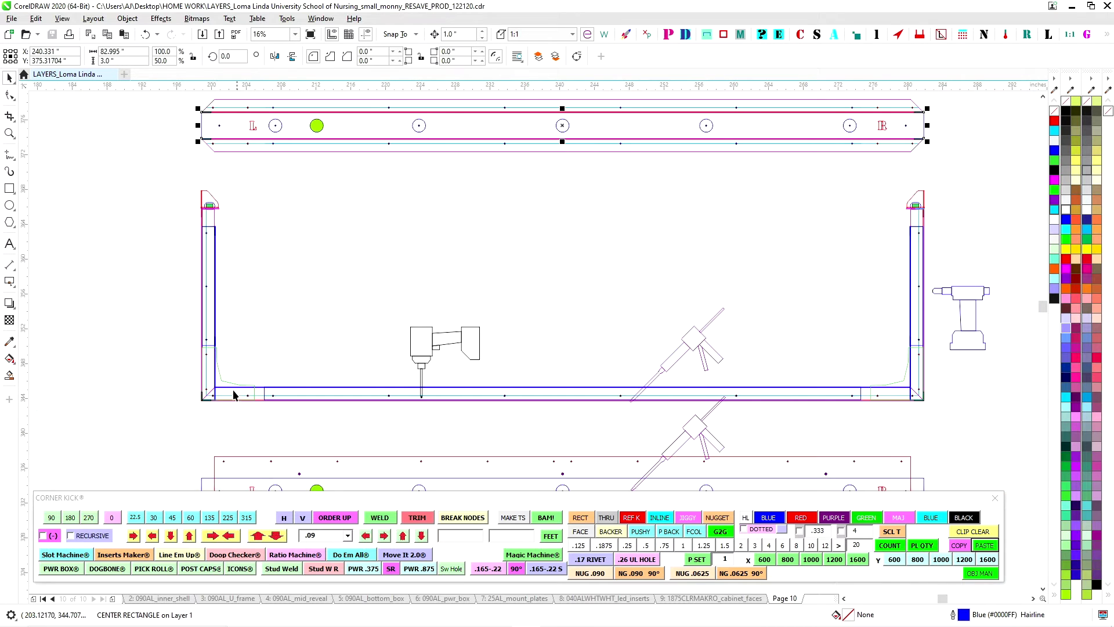
pyautogui.scroll(-2, 307, 356)
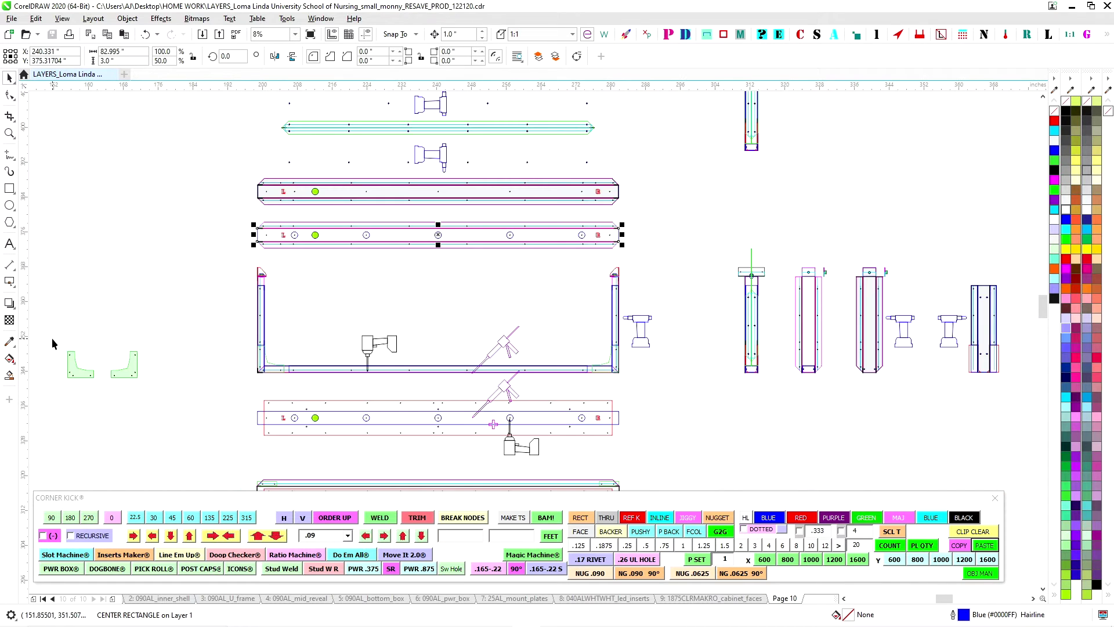
# Select the pair of green corner gussets beside the lower U-frame and compare them with the frame's inside corners.
pyautogui.moveTo(52, 338); pyautogui.dragTo(178, 391)
pyautogui.moveTo(109, 376); pyautogui.dragTo(316, 371)
pyautogui.scroll(1, 319, 370)
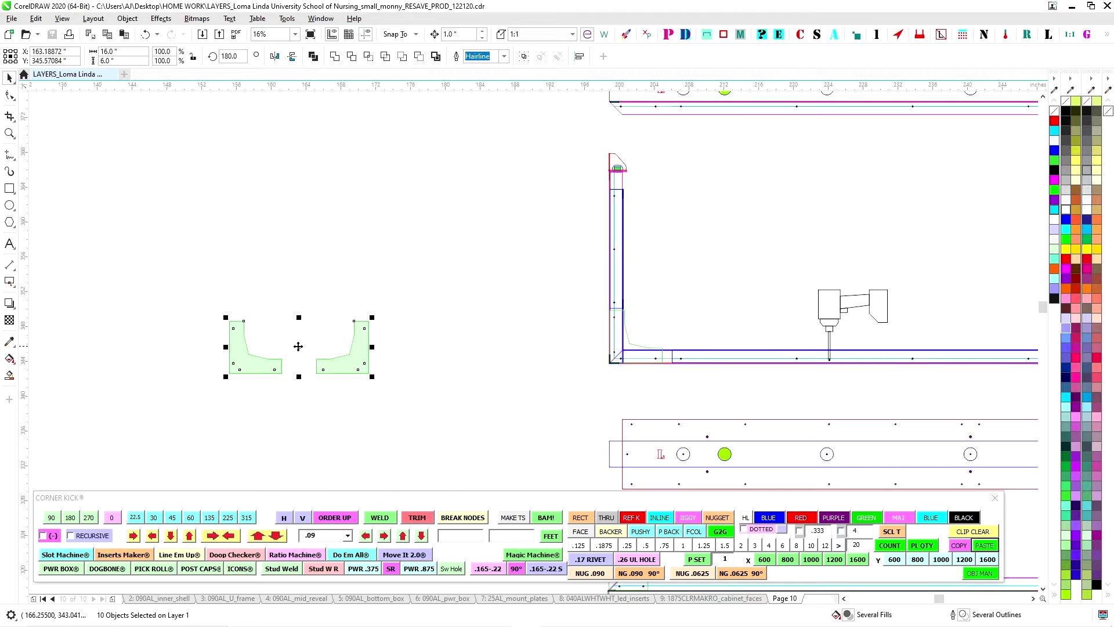
pyautogui.moveTo(516, 322); pyautogui.dragTo(274, 325)
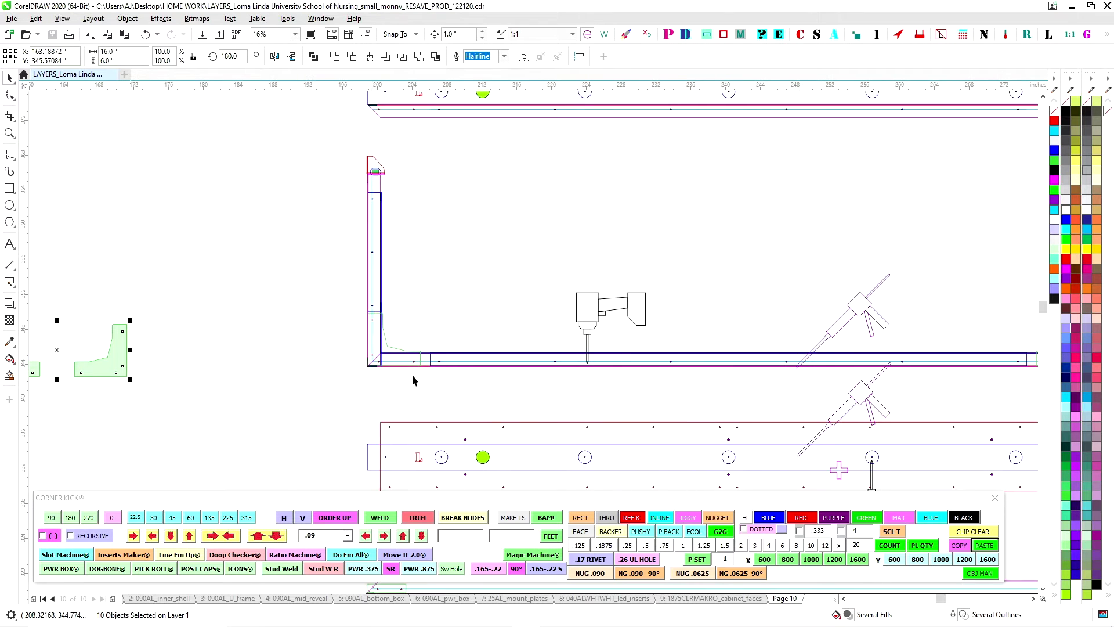
pyautogui.moveTo(440, 349); pyautogui.dragTo(330, 357)
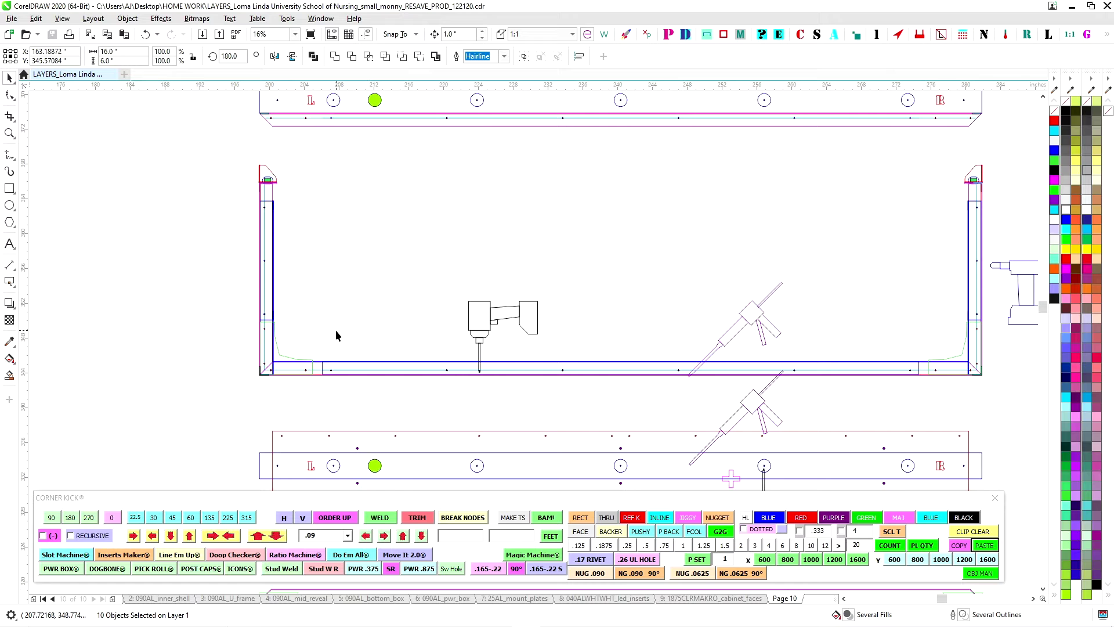
pyautogui.scroll(3, 400, 348)
pyautogui.scroll(-2, 388, 203)
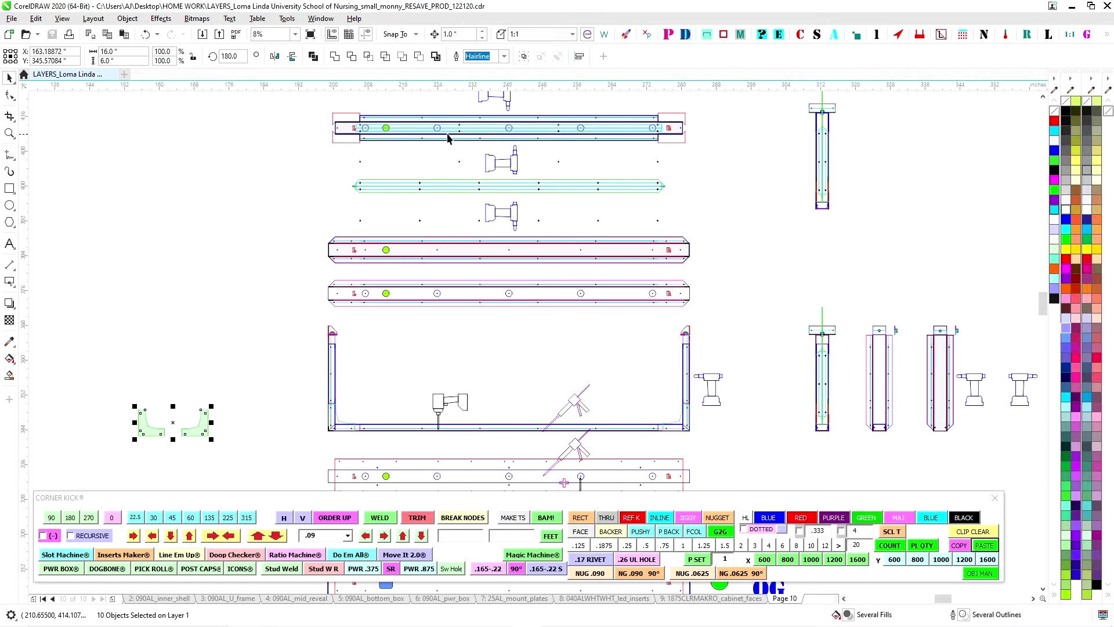
# Examine the rails above the lower U-frame and the vertical post views with drill symbols beside it.
pyautogui.scroll(3, 430, 168)
pyautogui.hscroll(-1, 430, 168)
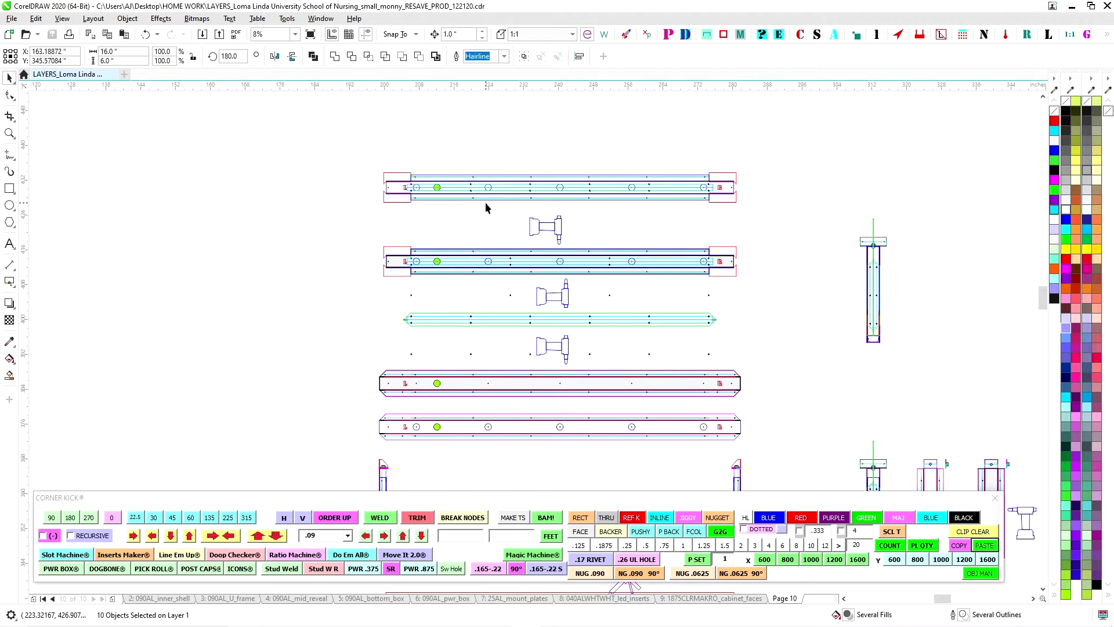
pyautogui.moveTo(754, 330); pyautogui.dragTo(566, 154)
pyautogui.scroll(2, 784, 327)
pyautogui.scroll(-1, 818, 320)
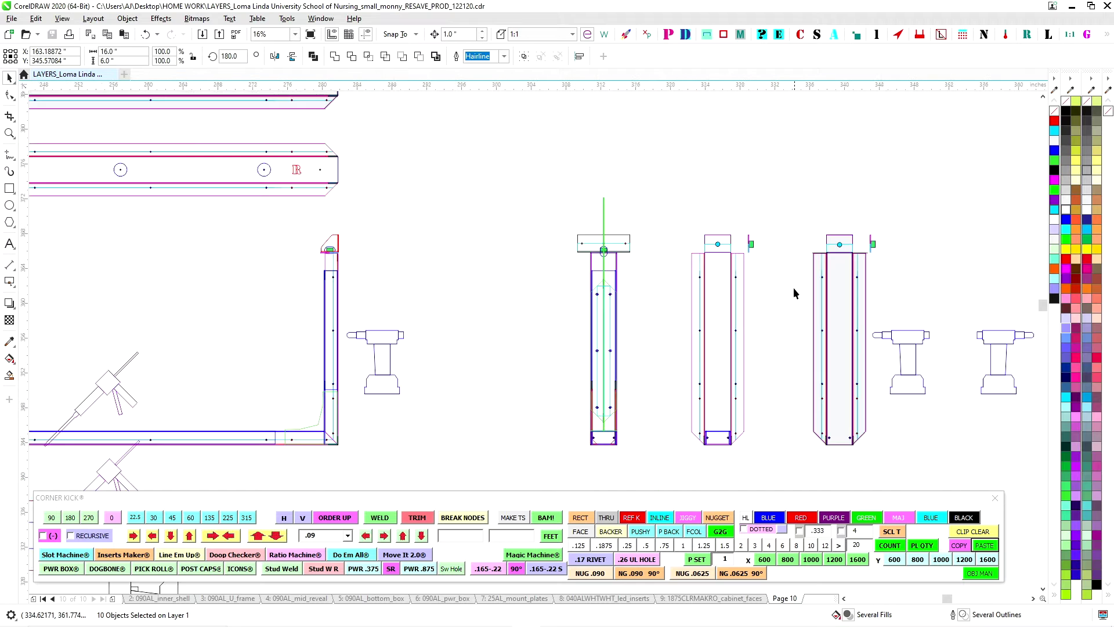
pyautogui.scroll(-2, 794, 293)
pyautogui.hscroll(2, 801, 319)
pyautogui.scroll(2, 809, 348)
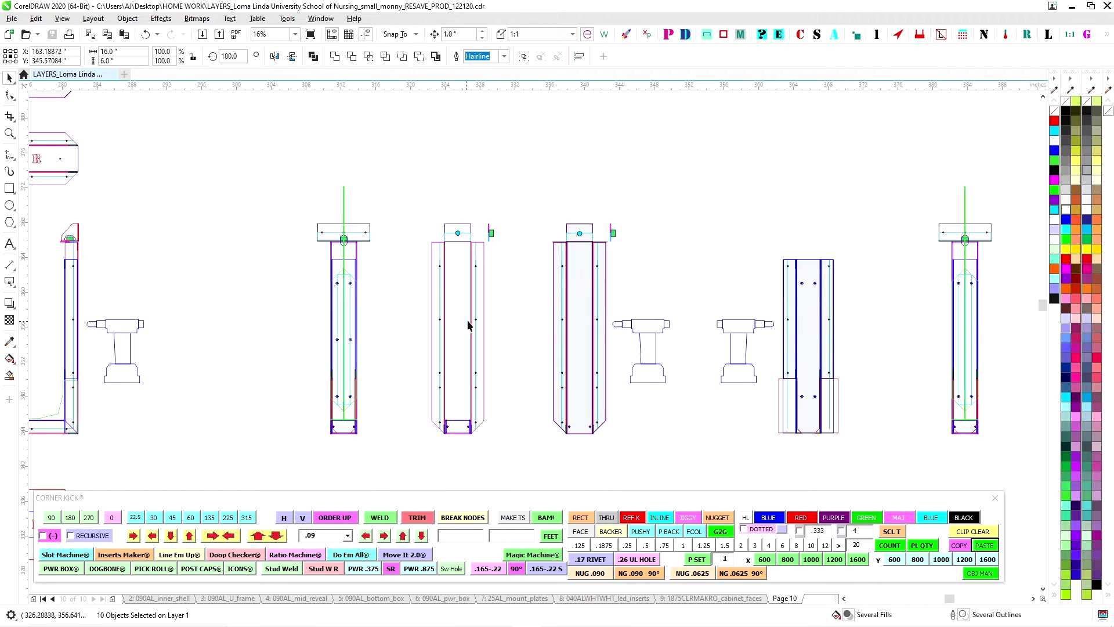
pyautogui.hscroll(-3, 469, 325)
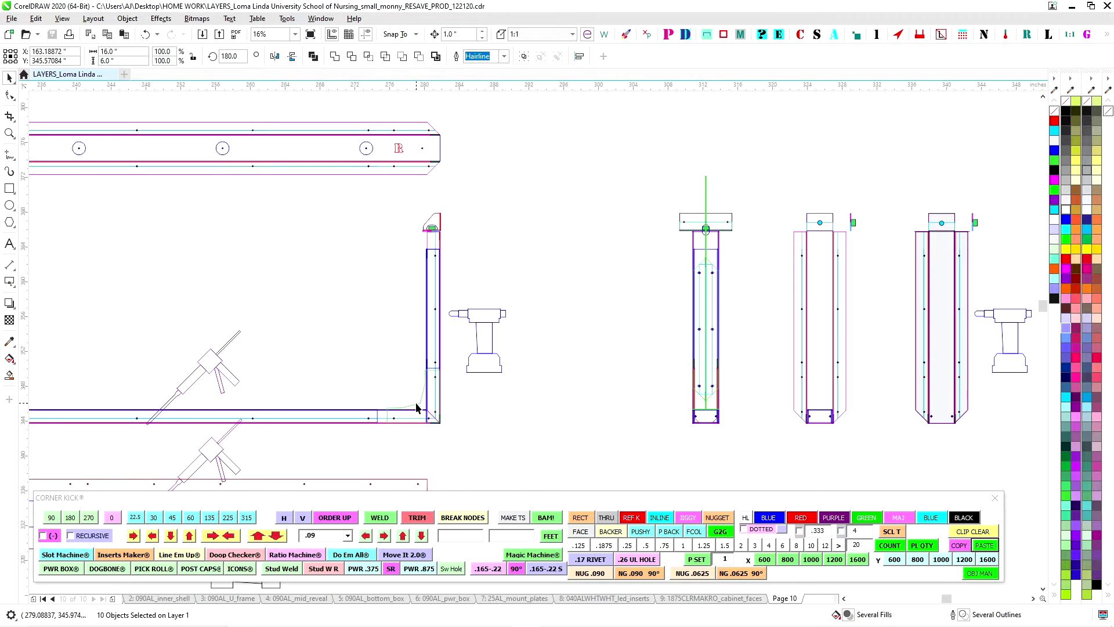
# Inspect the mitred corner with the green gusset where the lower U-frame's rail meets its post.
pyautogui.scroll(4, 419, 413)
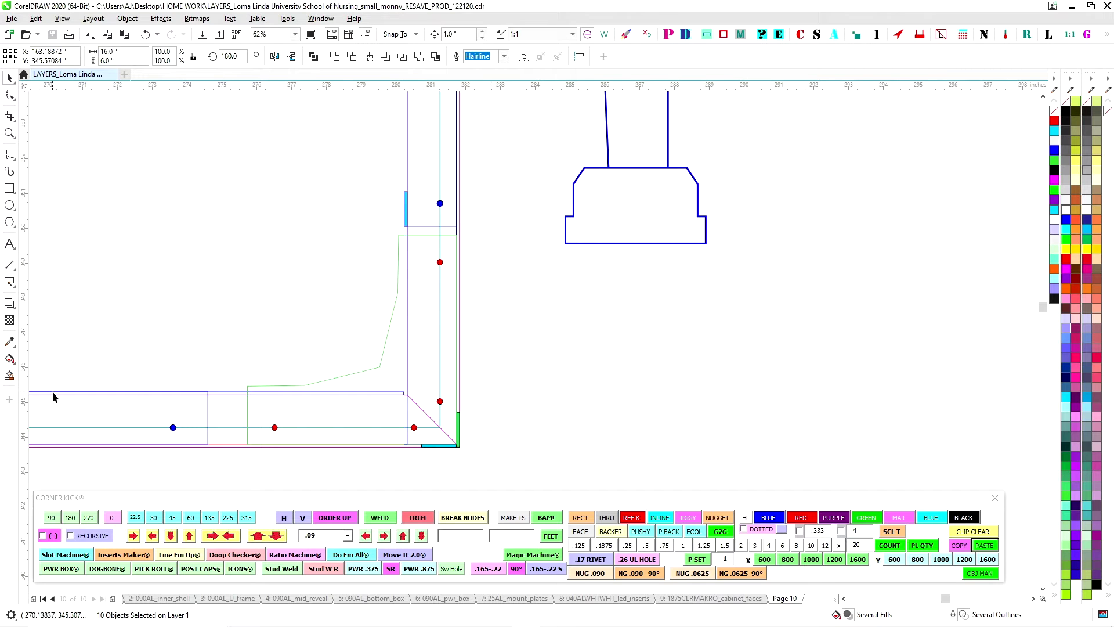
pyautogui.moveTo(264, 312); pyautogui.dragTo(578, 289)
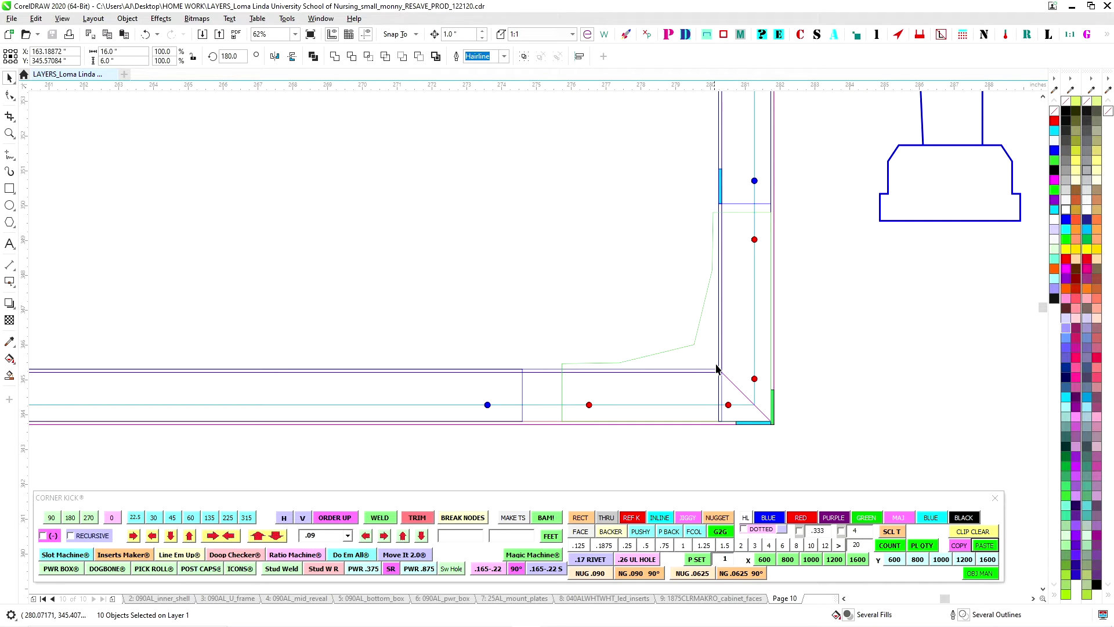
pyautogui.scroll(-3, 722, 371)
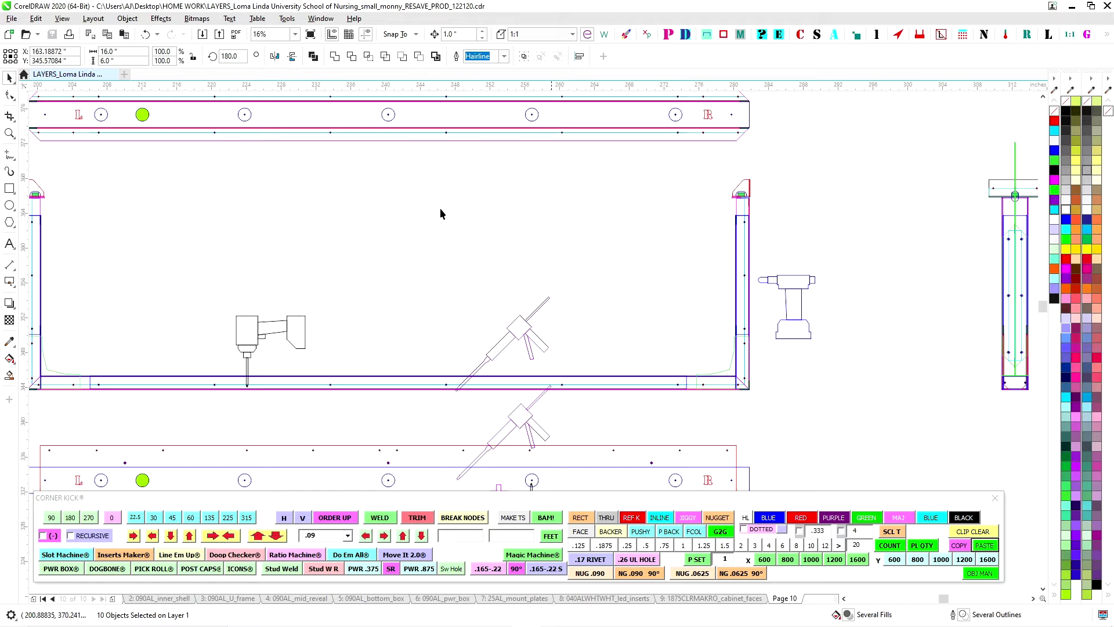
pyautogui.moveTo(762, 341); pyautogui.dragTo(243, 298)
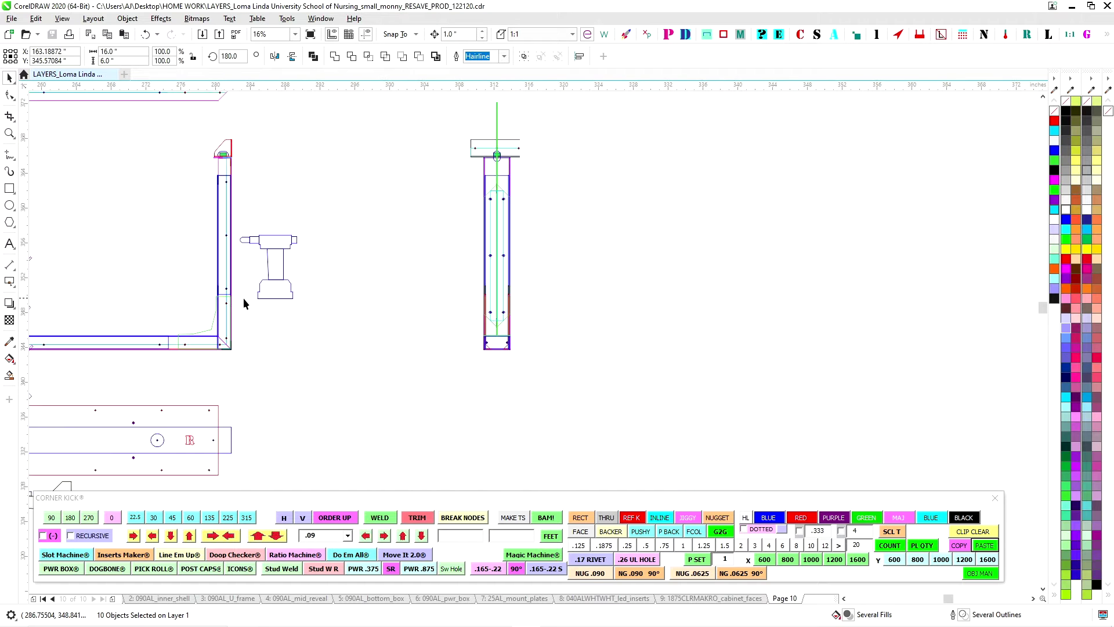
# Select the narrow purple rectangle inside the tall cabinet end view and examine it within the whole end assembly.
pyautogui.scroll(-2, 290, 307)
pyautogui.moveTo(586, 337); pyautogui.dragTo(545, 145)
pyautogui.scroll(4, 538, 413)
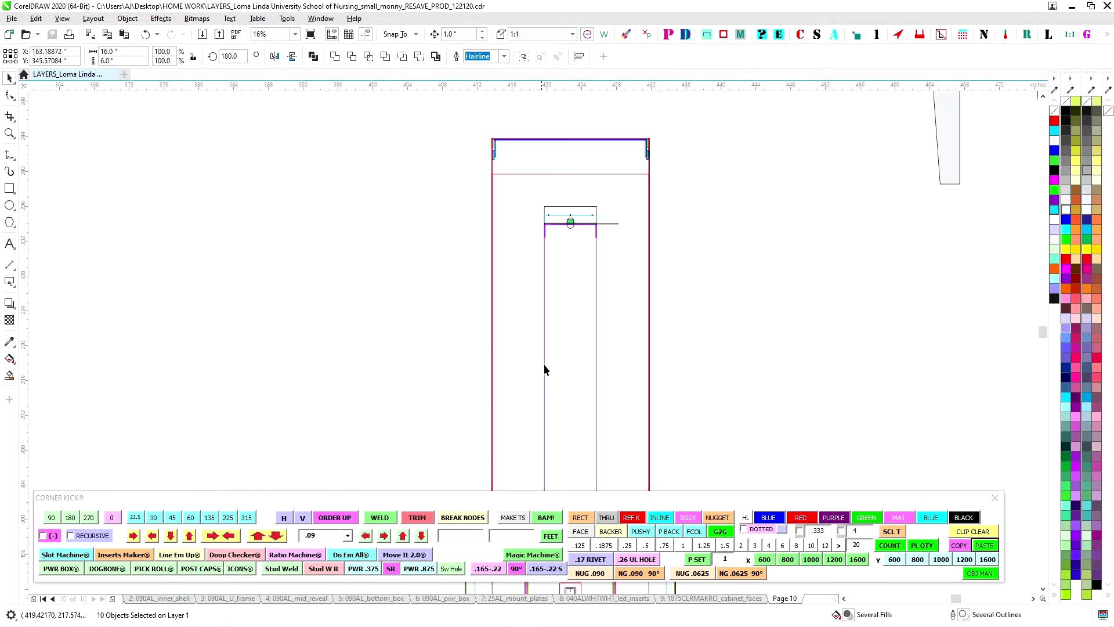
pyautogui.click(544, 364)
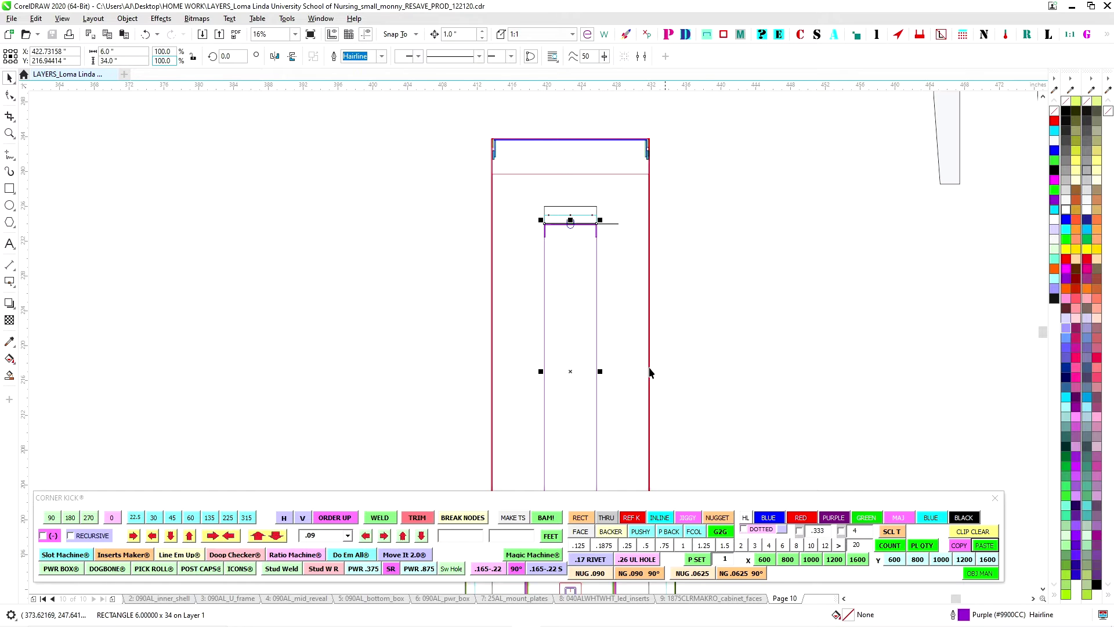
pyautogui.scroll(-2, 650, 373)
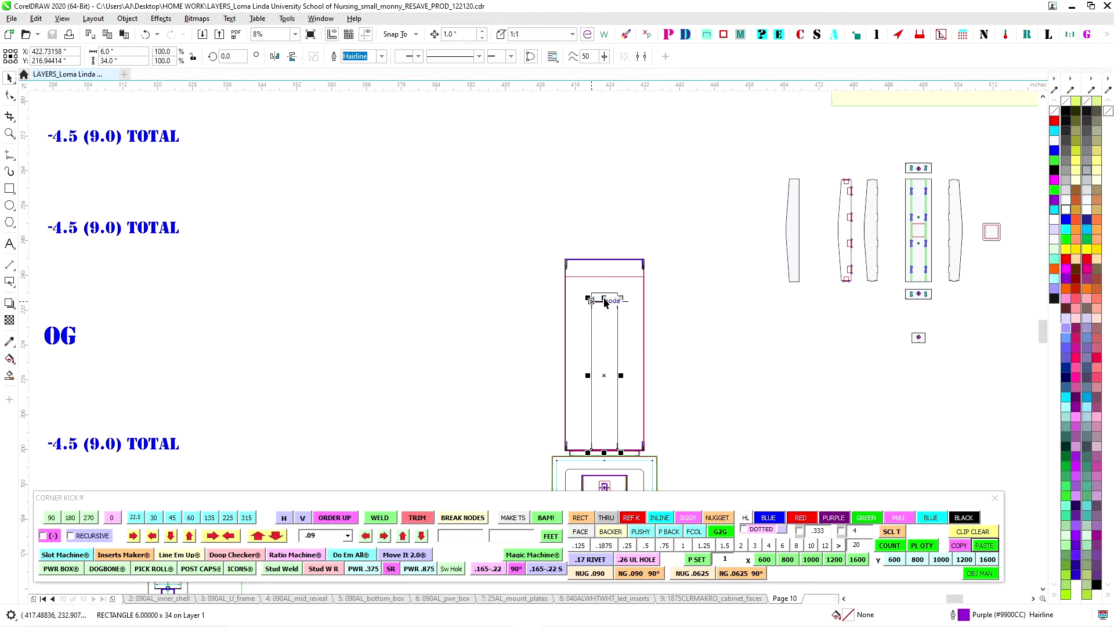
# Review the stacked rails, green strip and drill symbols between the upper and lower U-frames.
pyautogui.scroll(-2, 786, 356)
pyautogui.moveTo(547, 194); pyautogui.dragTo(541, 282)
pyautogui.scroll(2, 546, 251)
pyautogui.scroll(2, 529, 203)
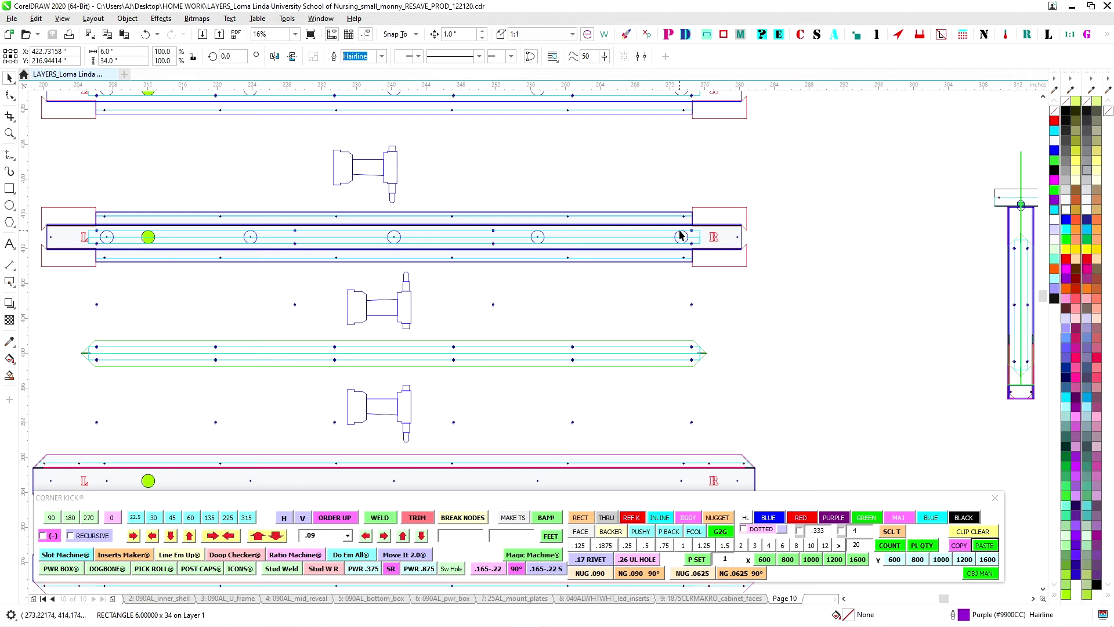
pyautogui.scroll(-4, 567, 395)
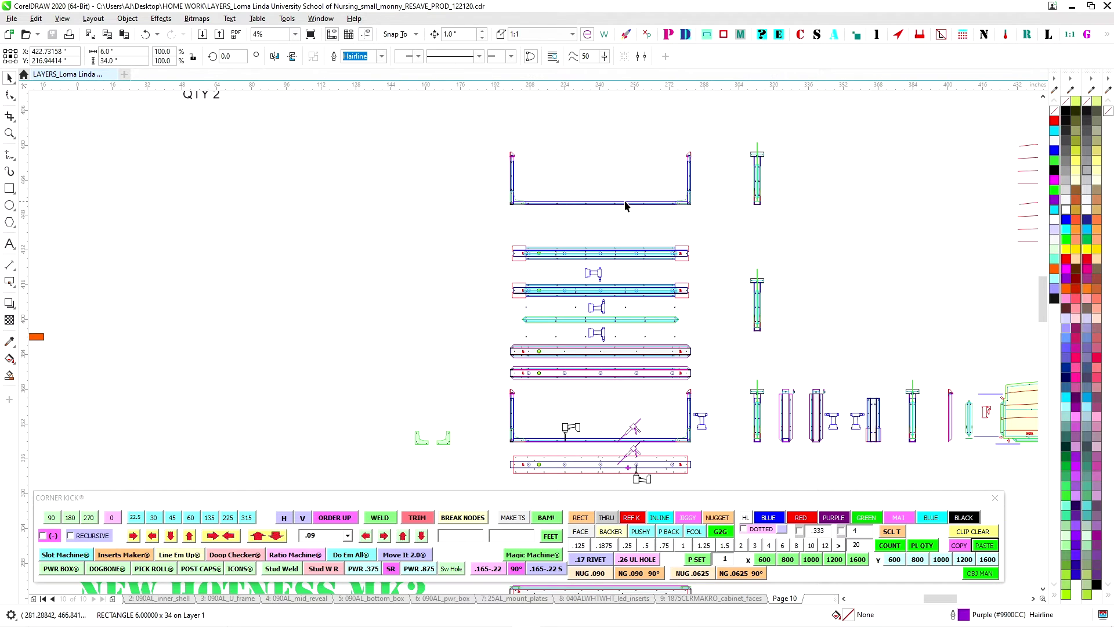
pyautogui.scroll(2, 586, 325)
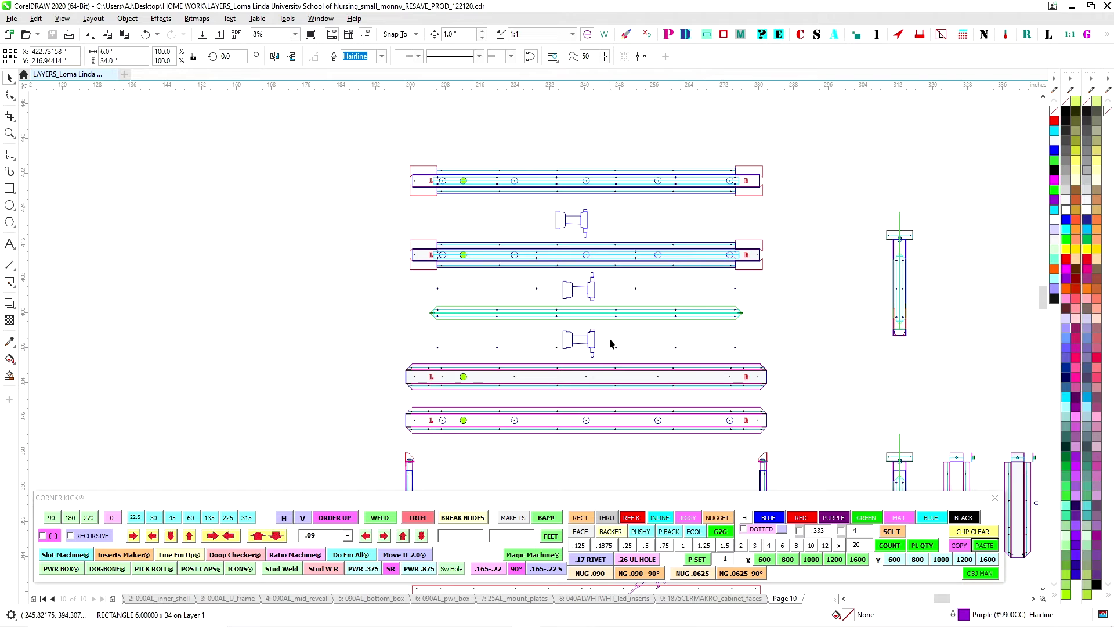
pyautogui.moveTo(604, 334); pyautogui.dragTo(624, 252)
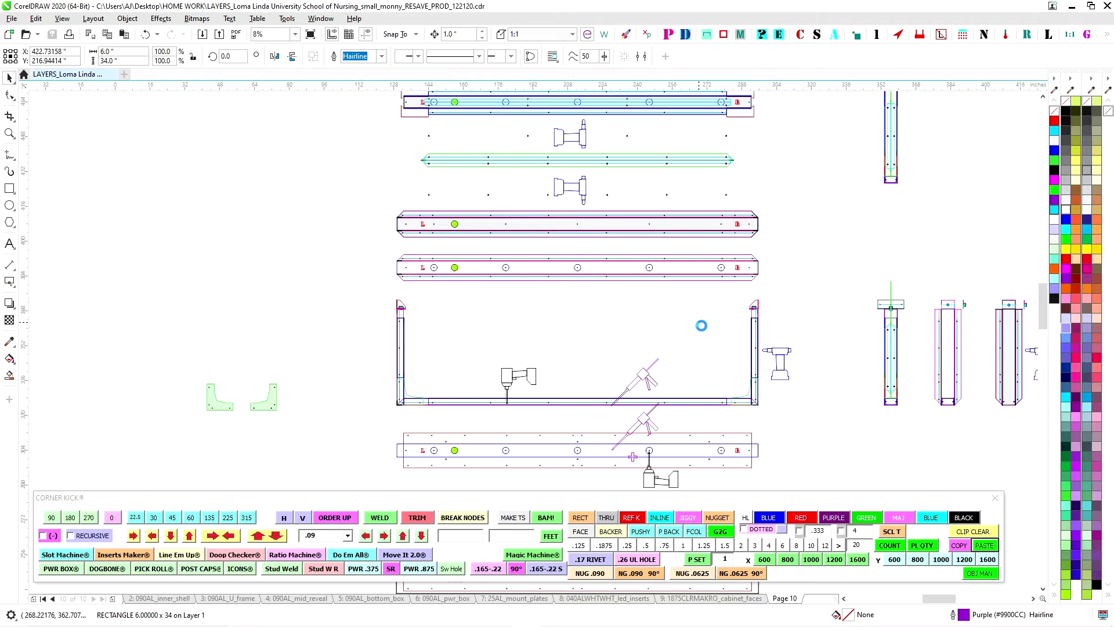
# Inspect the lower U-frame's drilled bottom rail with its corner gusset and the flat rail layout below it.
pyautogui.scroll(-2, 700, 325)
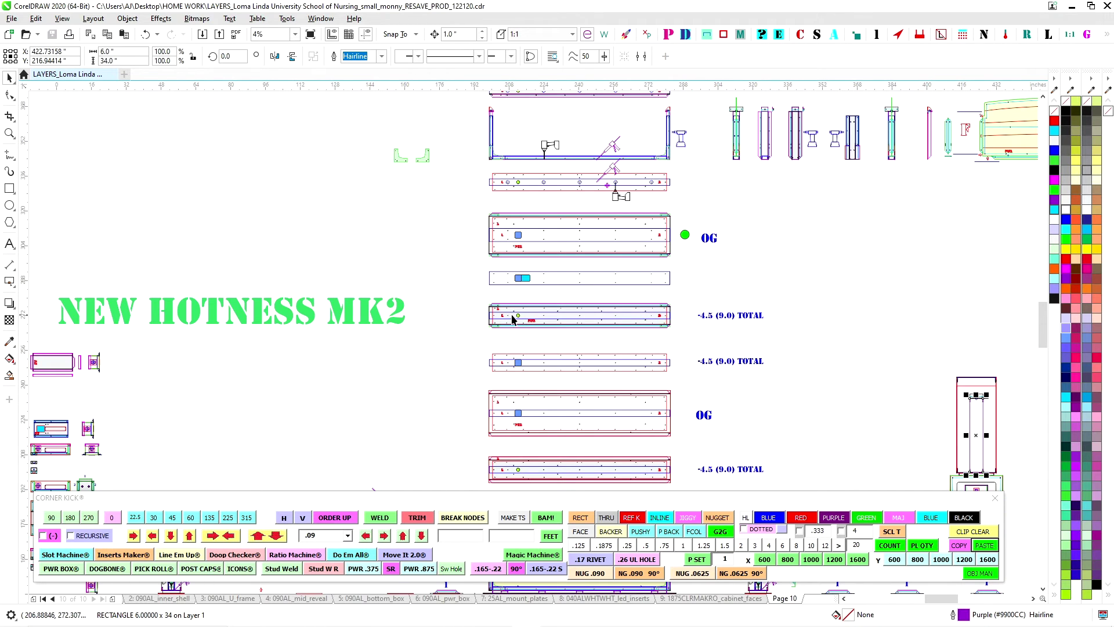
pyautogui.scroll(6, 563, 174)
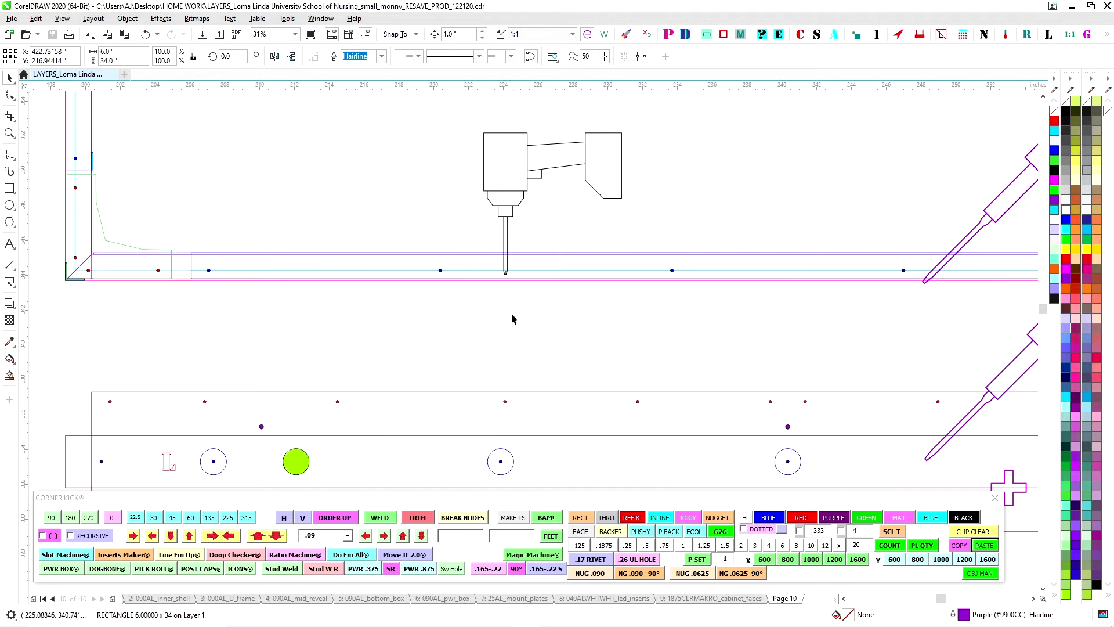
pyautogui.scroll(-1, 496, 289)
pyautogui.moveTo(490, 241); pyautogui.dragTo(549, 470)
pyautogui.moveTo(530, 318); pyautogui.dragTo(401, 489)
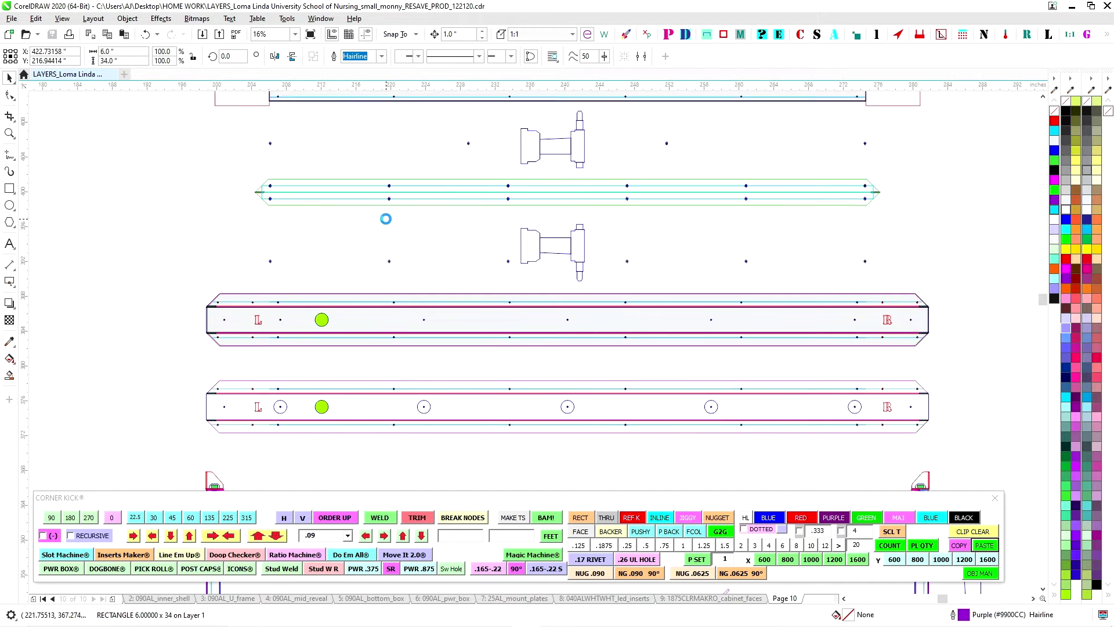
# Compare the hole positions on the green strip with the rails marked L and R around it.
pyautogui.scroll(3, 360, 209)
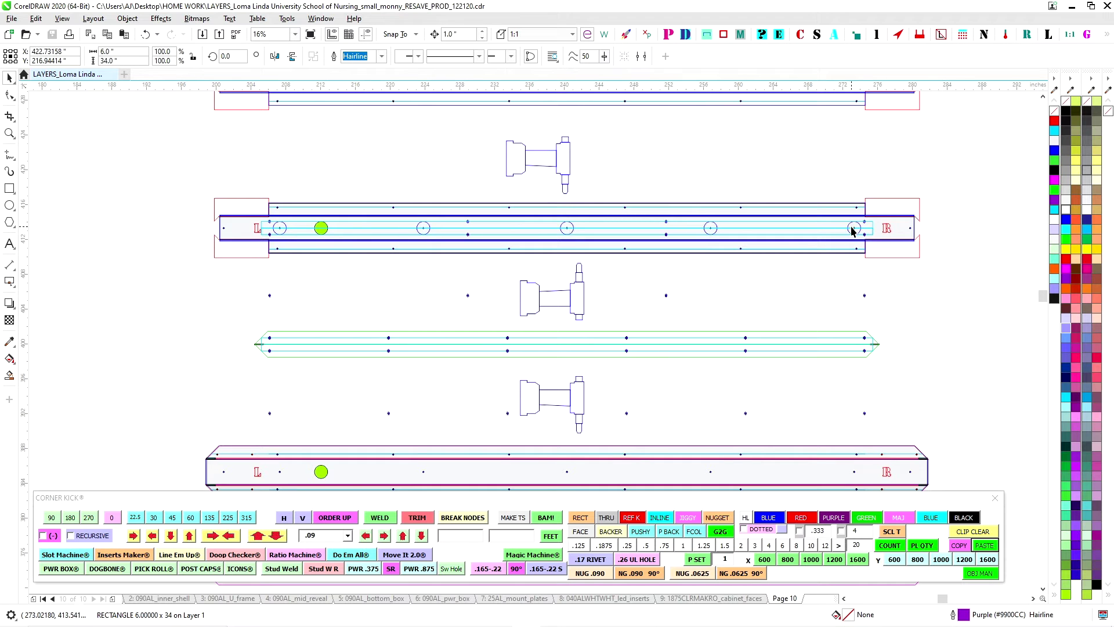
pyautogui.moveTo(484, 380); pyautogui.dragTo(551, 237)
pyautogui.scroll(-1, 552, 237)
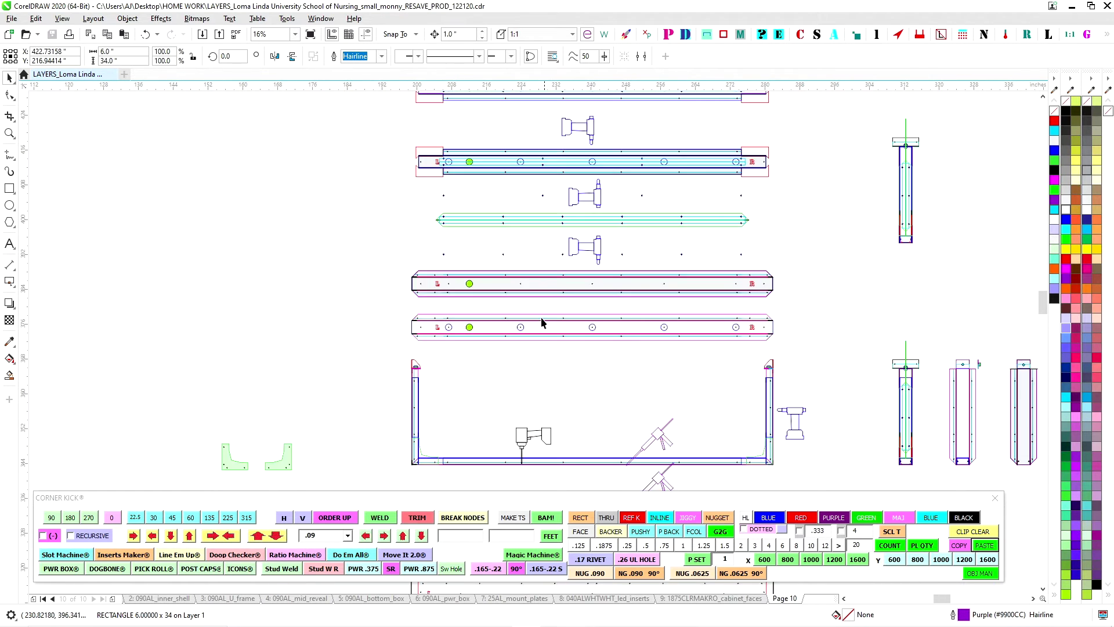
pyautogui.moveTo(539, 371); pyautogui.dragTo(555, 275)
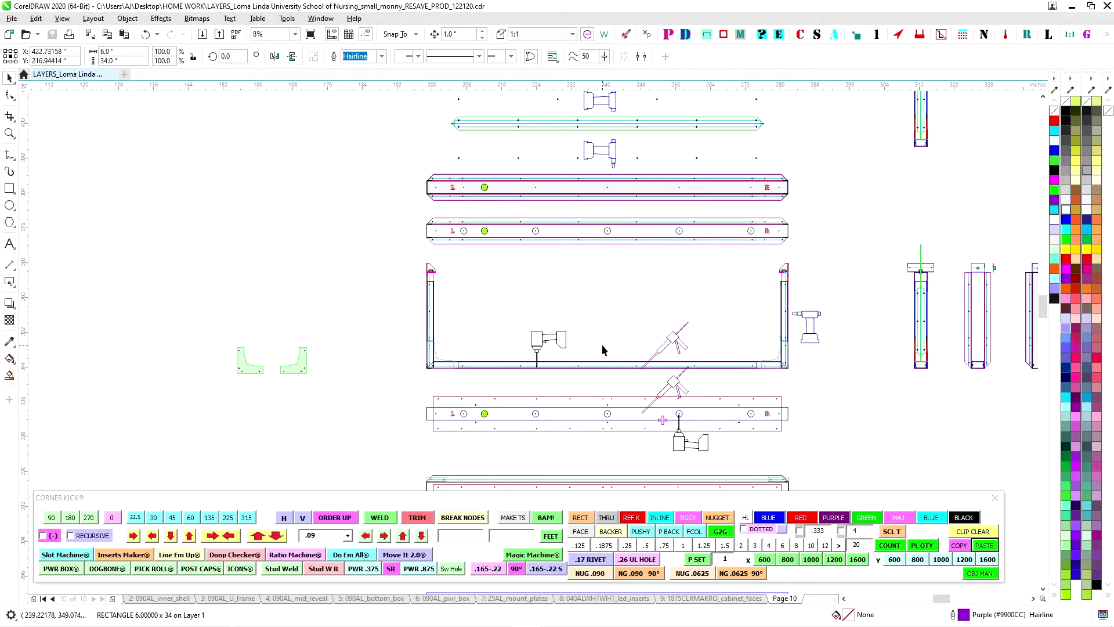
# Examine the angled bracket with the green insert at the top of the lower U-frame's post.
pyautogui.scroll(4, 812, 264)
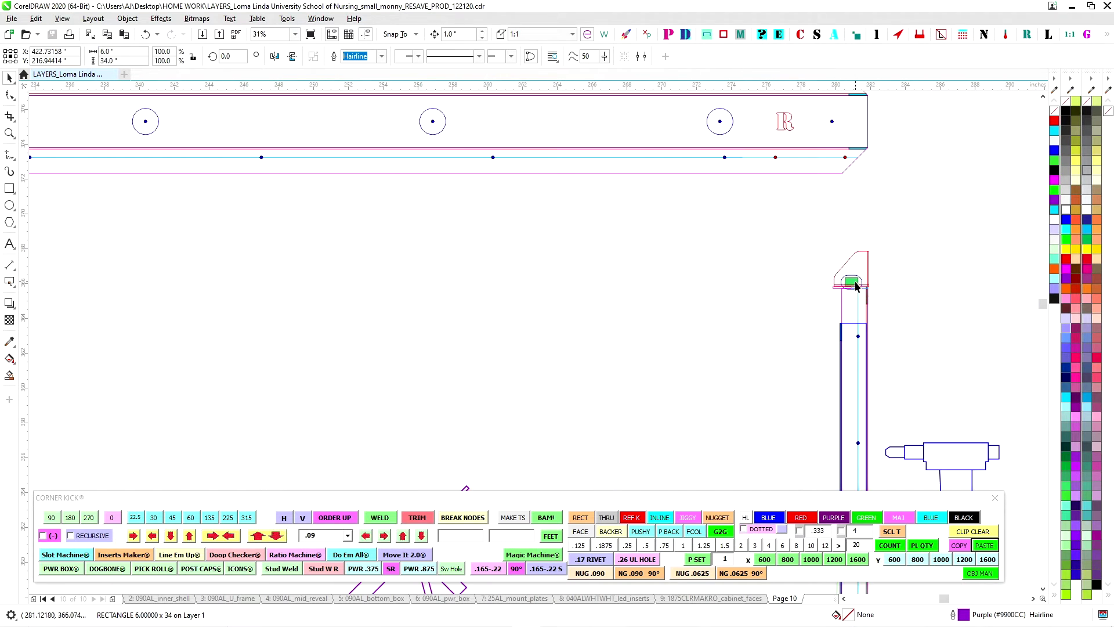
pyautogui.scroll(1, 853, 283)
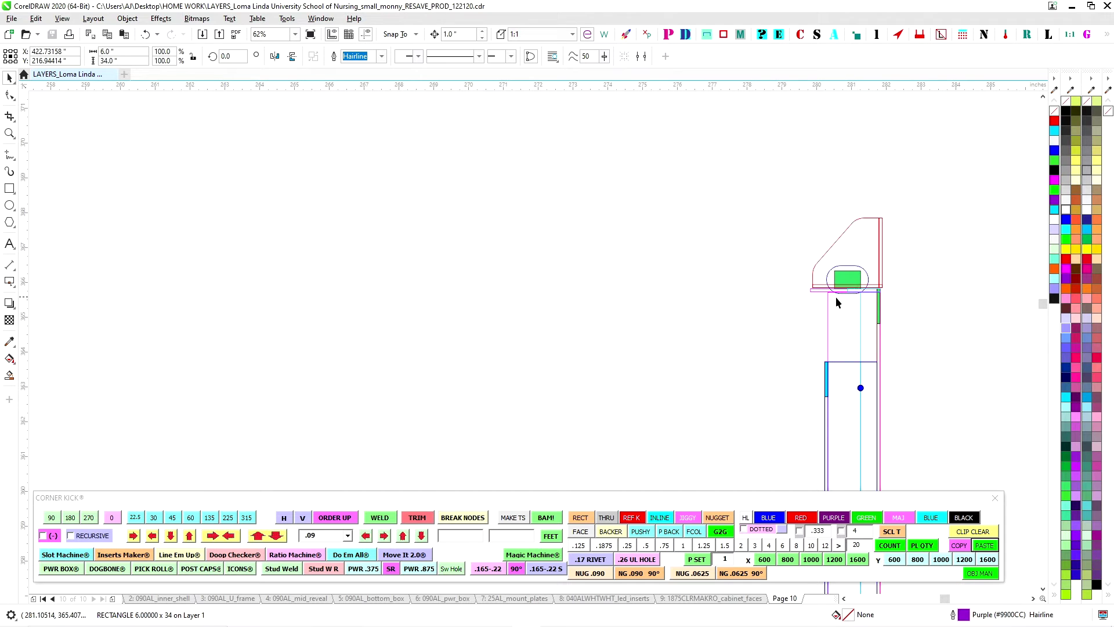
pyautogui.scroll(-4, 705, 220)
pyautogui.scroll(2, 772, 310)
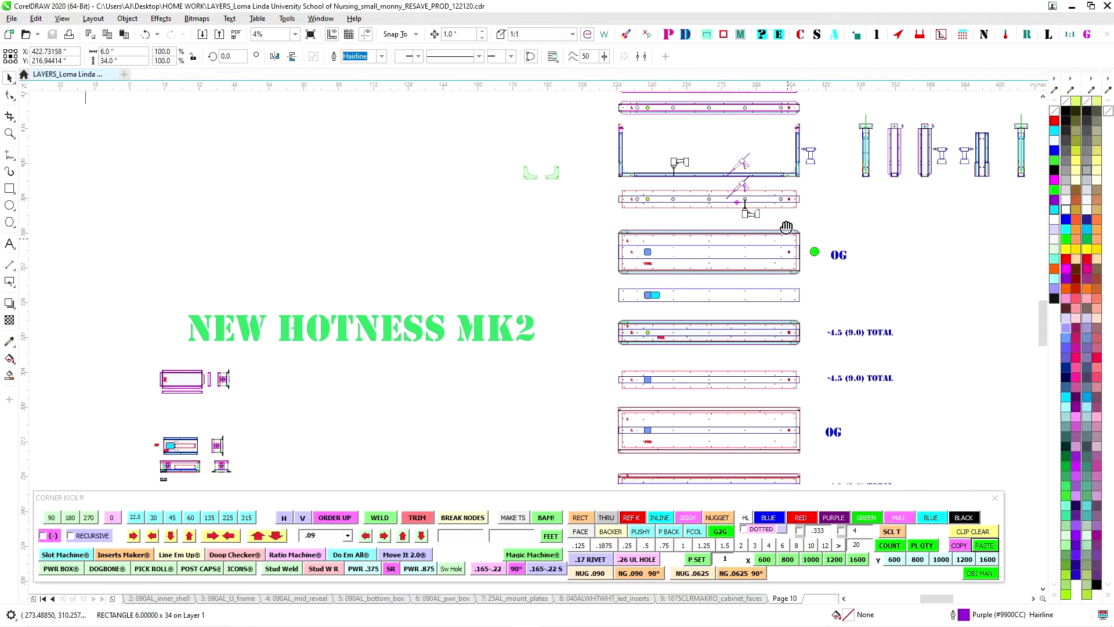
# Examine the separate bracket detail beside the rivet tool symbol and compare it with the arched cabinet's upper corner.
pyautogui.moveTo(665, 388); pyautogui.dragTo(740, 139)
pyautogui.scroll(2, 546, 386)
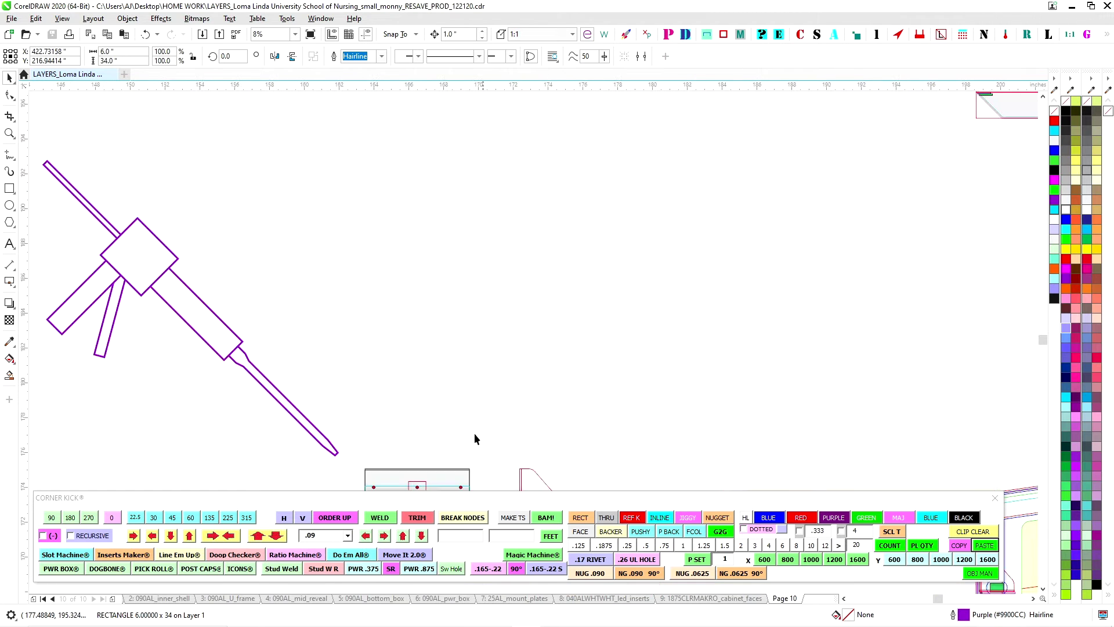
pyautogui.moveTo(473, 397); pyautogui.dragTo(533, 209)
pyautogui.scroll(-2, 516, 325)
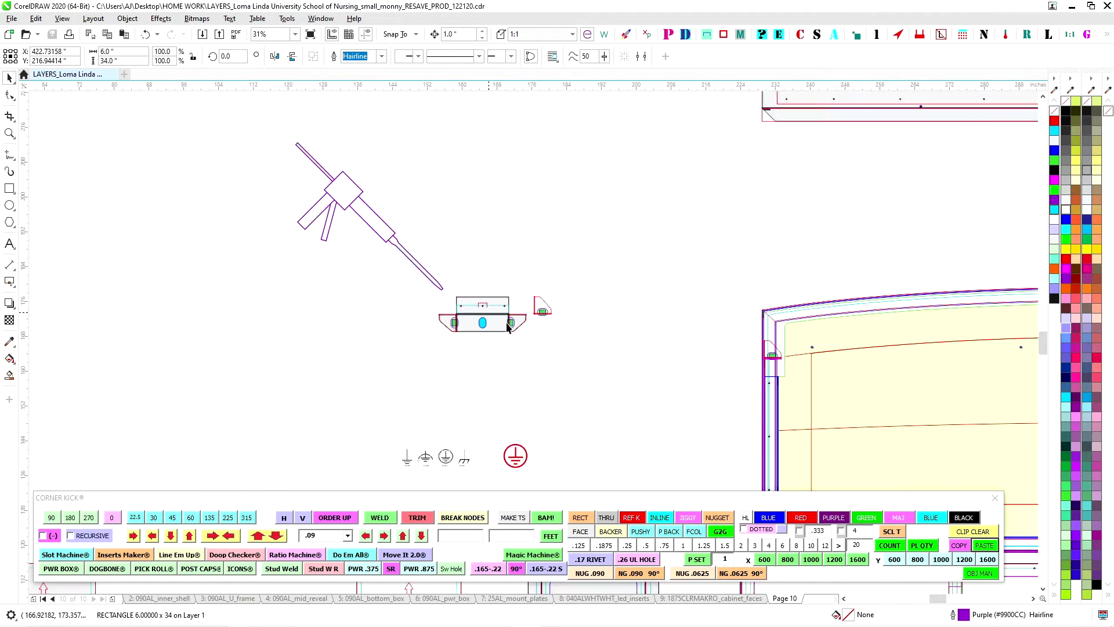
pyautogui.scroll(2, 666, 336)
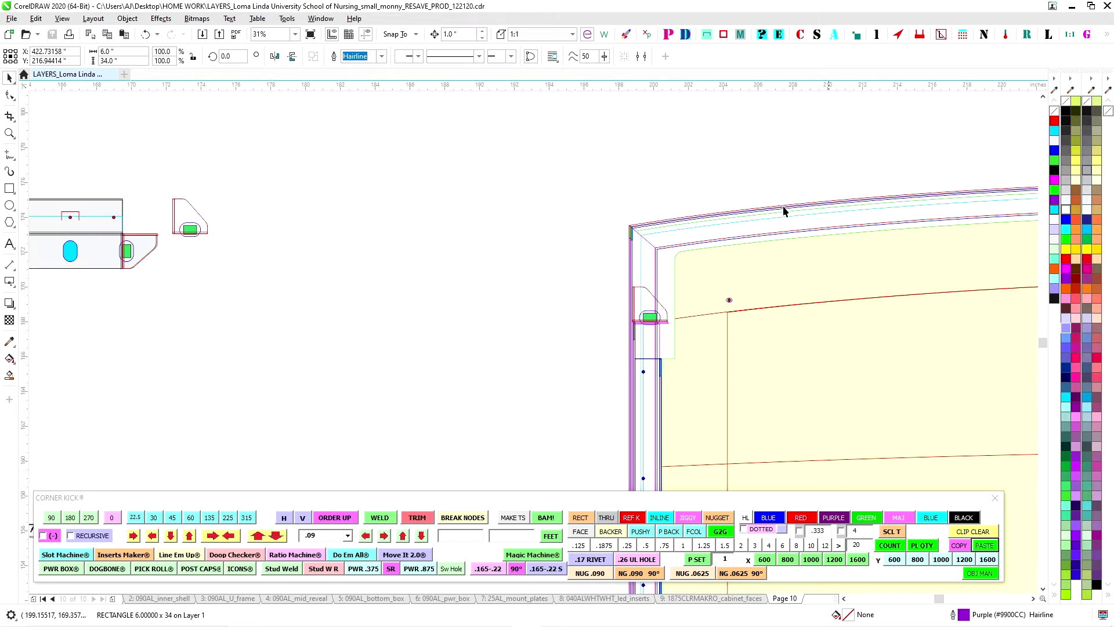
pyautogui.scroll(-2, 598, 299)
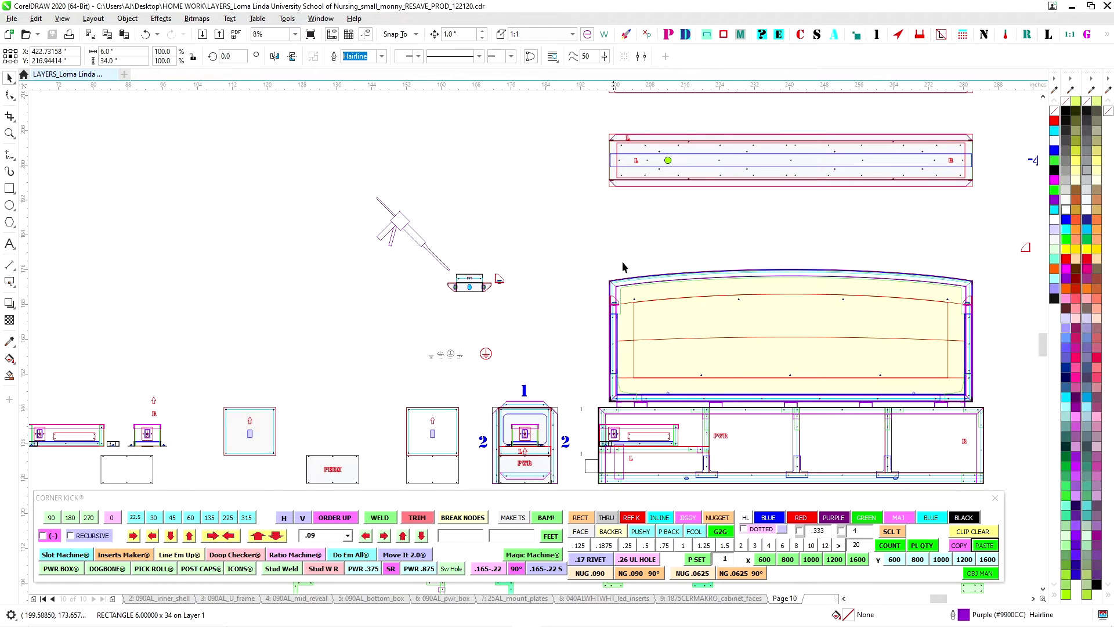
# Compare the arched cabinet and its base with the side view showing the drill and rivet tool symbols.
pyautogui.scroll(-2, 423, 293)
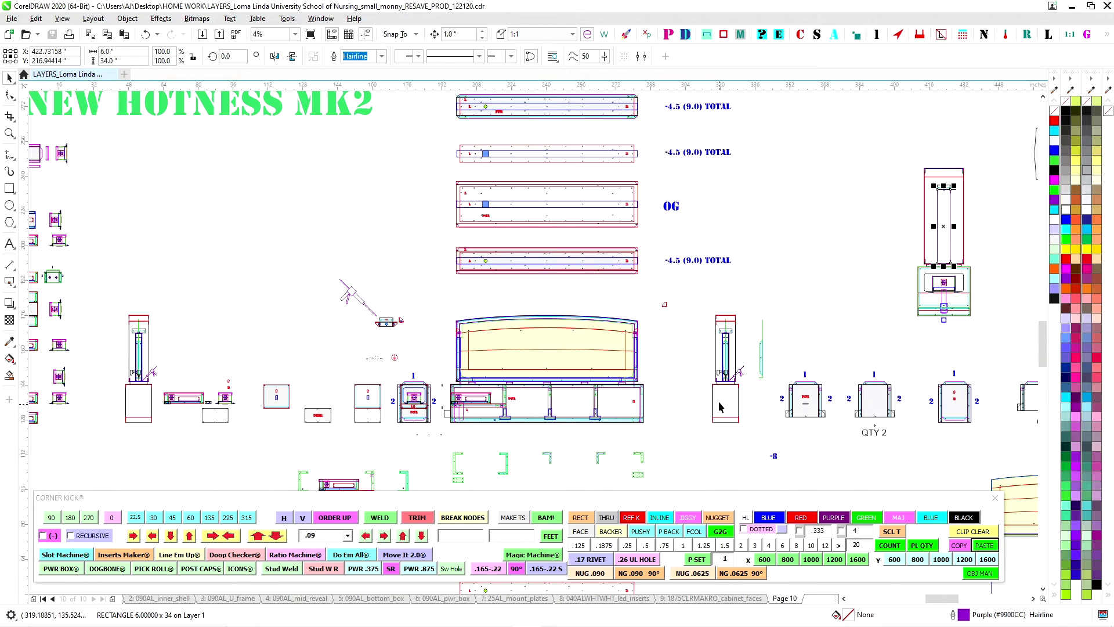
pyautogui.scroll(2, 719, 403)
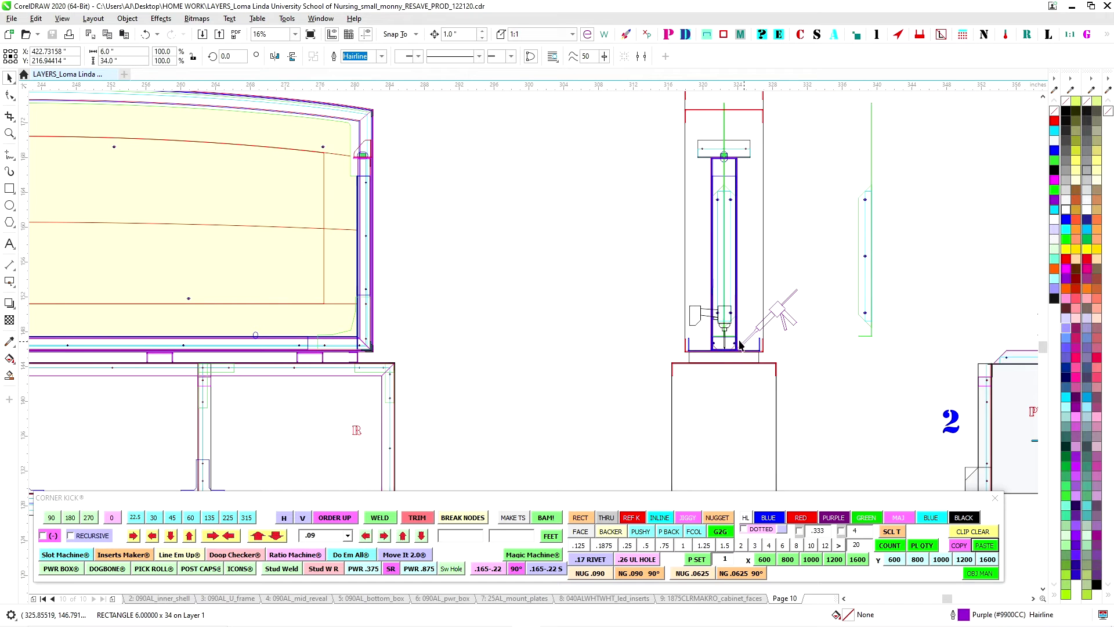
pyautogui.scroll(-1, 567, 254)
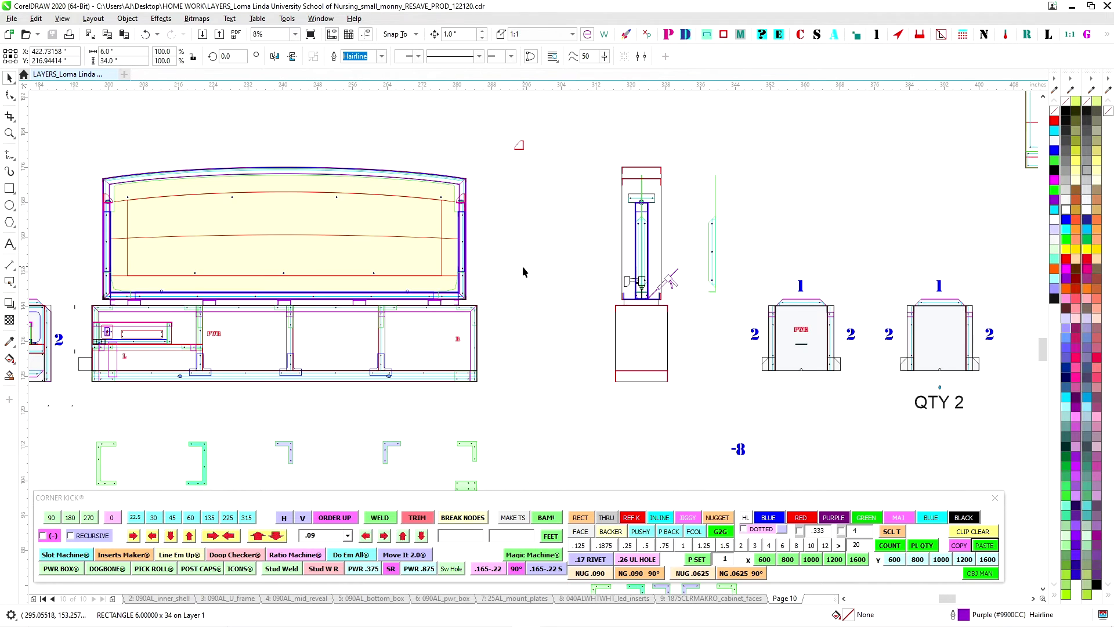
pyautogui.moveTo(523, 266); pyautogui.dragTo(622, 269)
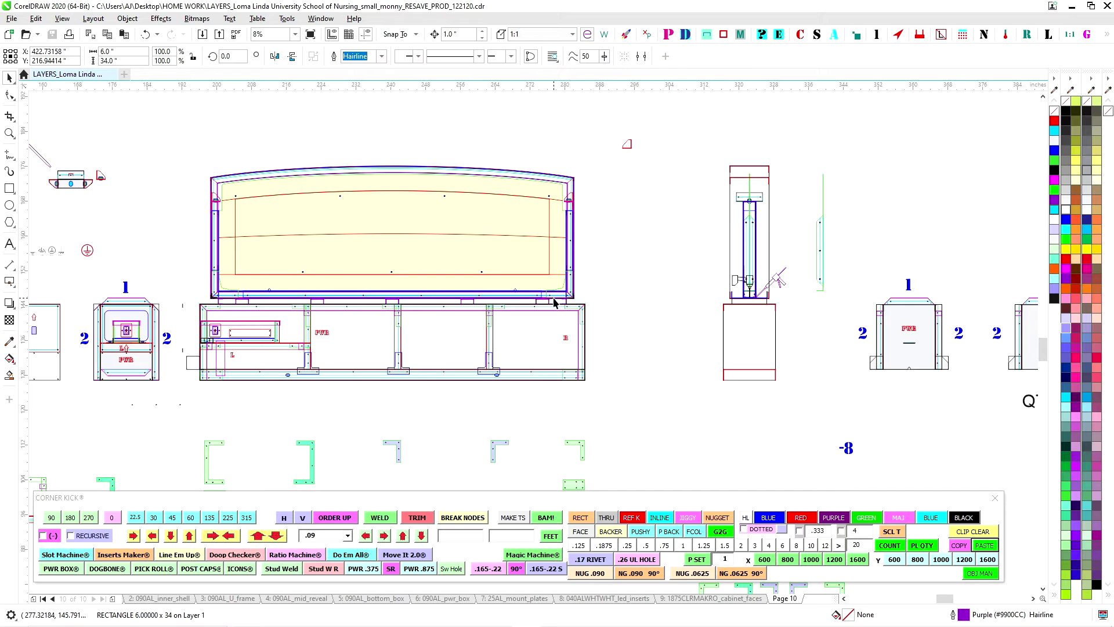
pyautogui.scroll(-1, 605, 307)
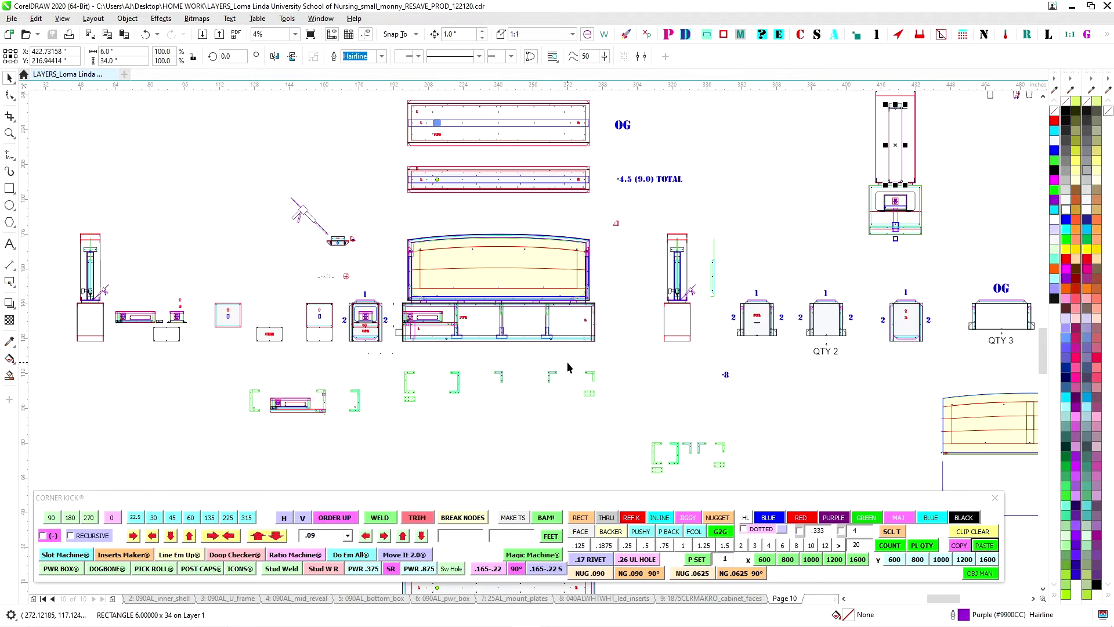
# Examine the PWR end panel numbered 1 and 2 and the switch box mounted inside it.
pyautogui.scroll(2, 371, 322)
pyautogui.scroll(1, 388, 325)
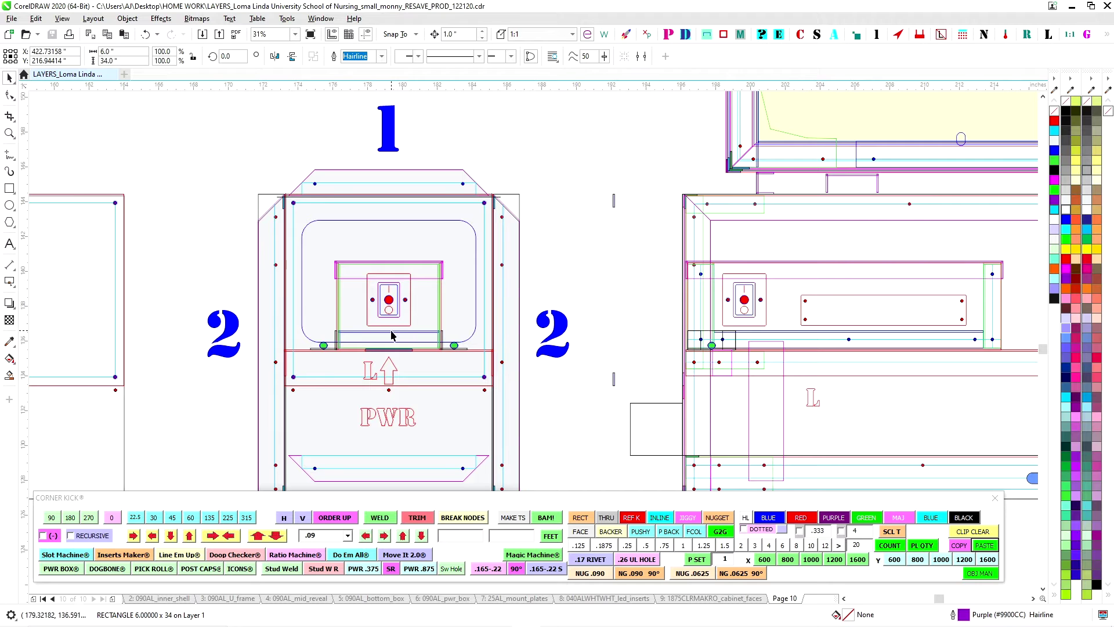
pyautogui.scroll(-1, 562, 334)
pyautogui.scroll(-1, 543, 354)
pyautogui.scroll(1, 498, 344)
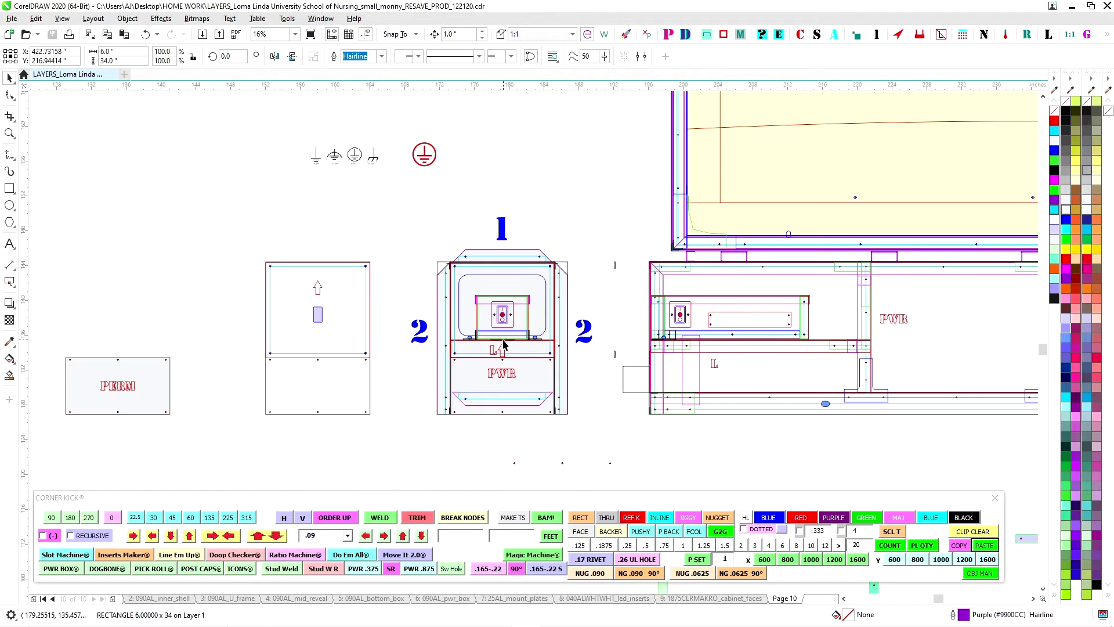
pyautogui.scroll(-1, 543, 383)
# Inspect the DOOR panel layout with its 1/4-20 steel rivnut callouts and the adjacent switch box view.
pyautogui.moveTo(586, 372); pyautogui.dragTo(589, 146)
pyautogui.scroll(-1, 590, 147)
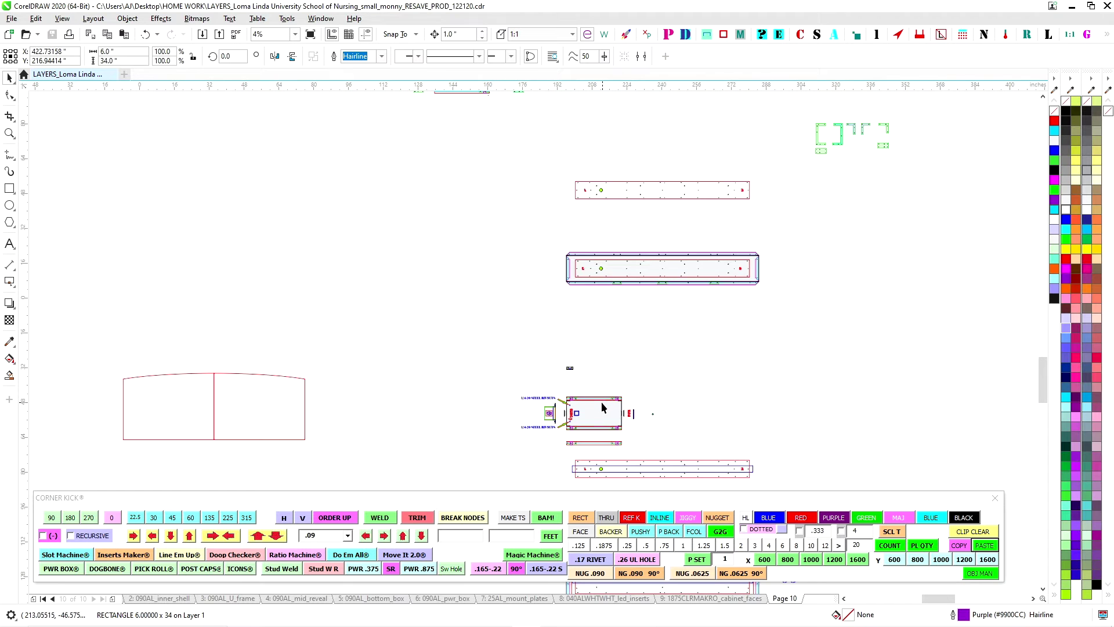
pyautogui.moveTo(601, 402); pyautogui.dragTo(620, 165)
pyautogui.scroll(2, 587, 187)
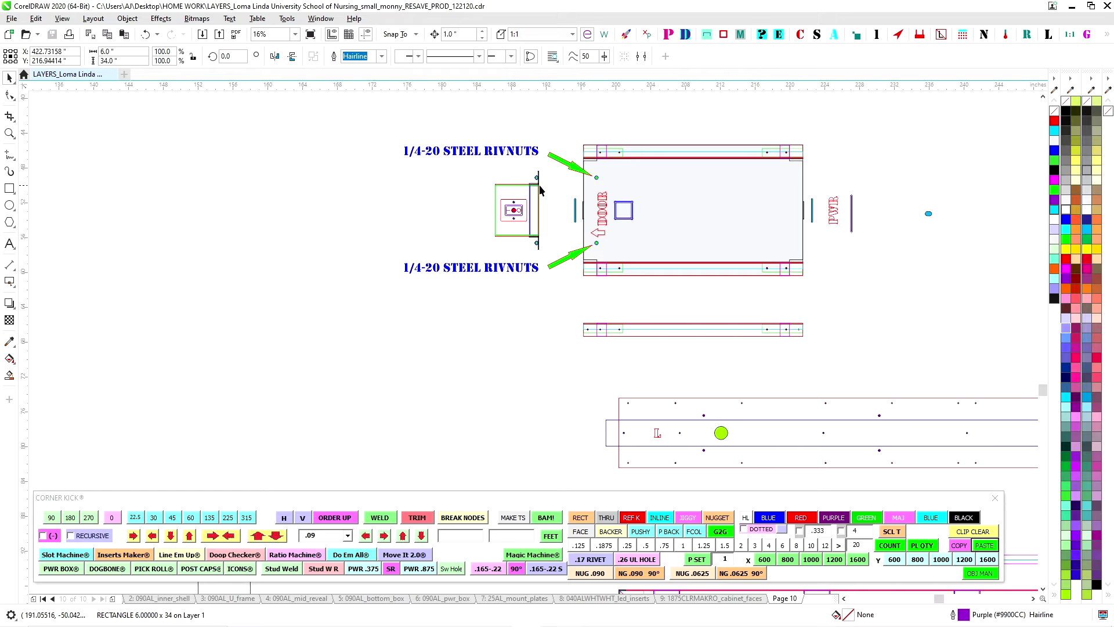
# Examine the power box front and end views and the small mounting bracket with the green hole below them.
pyautogui.scroll(-4, 539, 189)
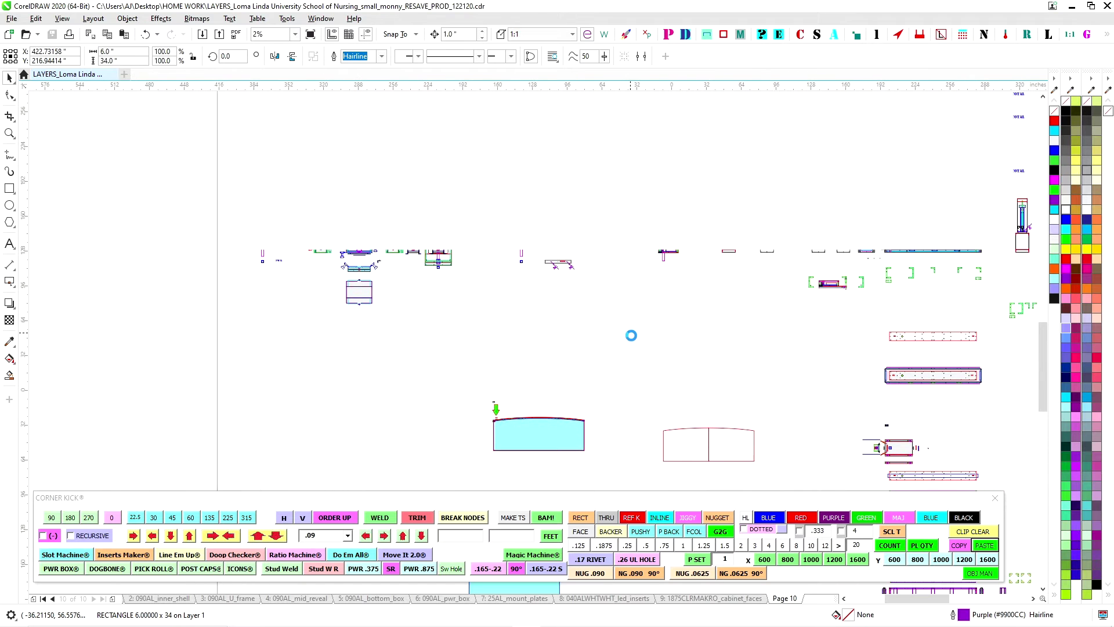
pyautogui.scroll(2, 664, 225)
pyautogui.scroll(1, 652, 224)
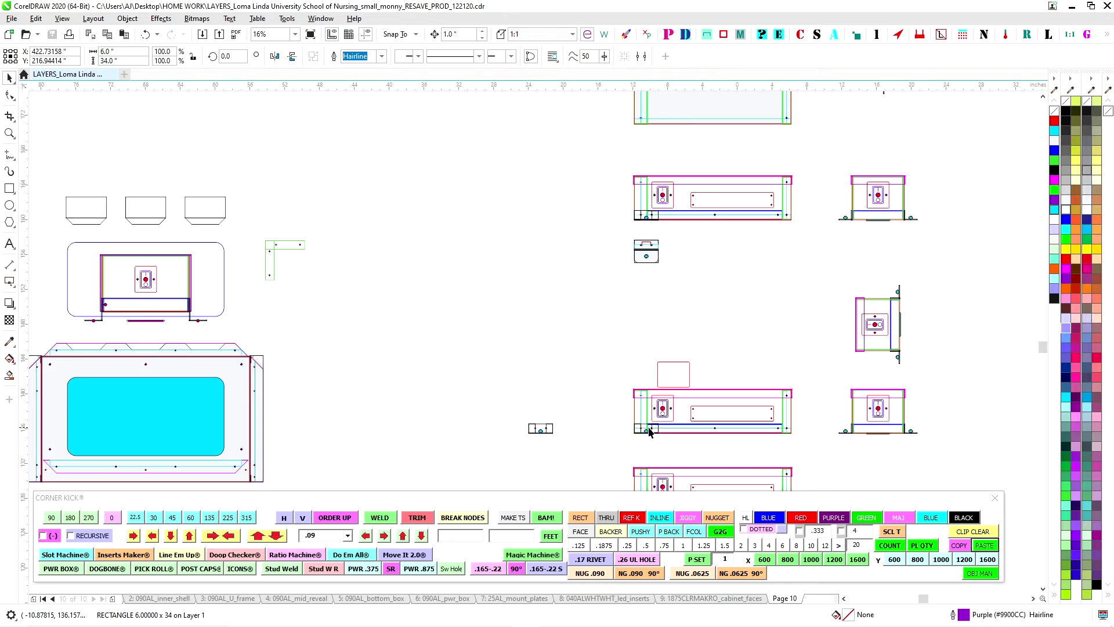
pyautogui.scroll(3, 642, 208)
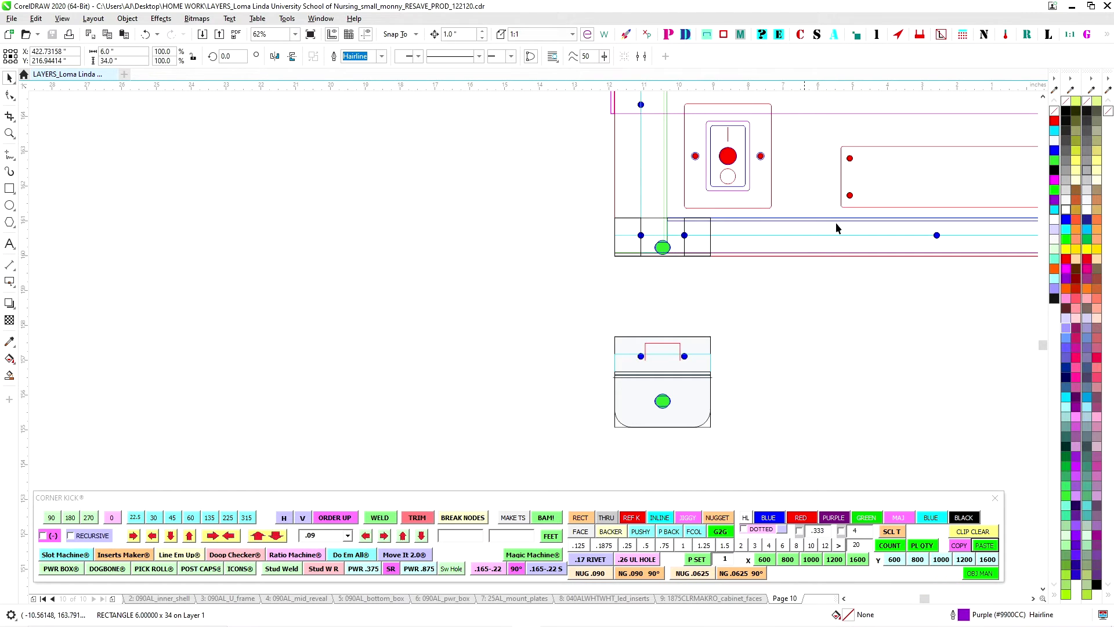
pyautogui.scroll(-2, 687, 299)
pyautogui.moveTo(766, 394); pyautogui.dragTo(762, 390)
pyautogui.scroll(-4, 749, 378)
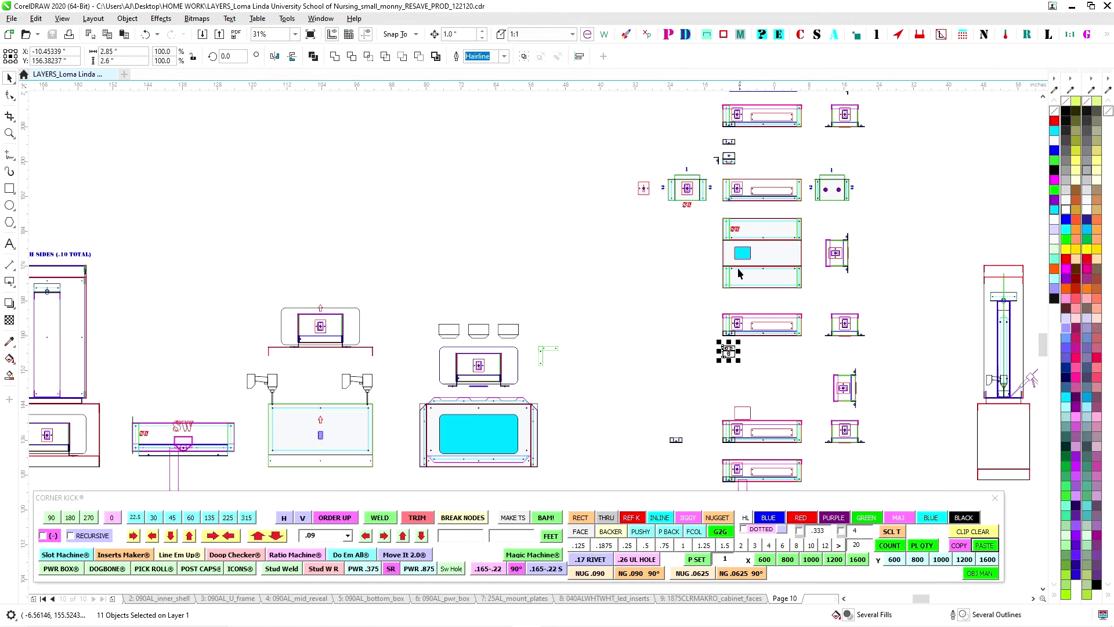
# Compare the power box end views and bracket hole positions with the power box installed in the base cabinet.
pyautogui.scroll(6, 733, 134)
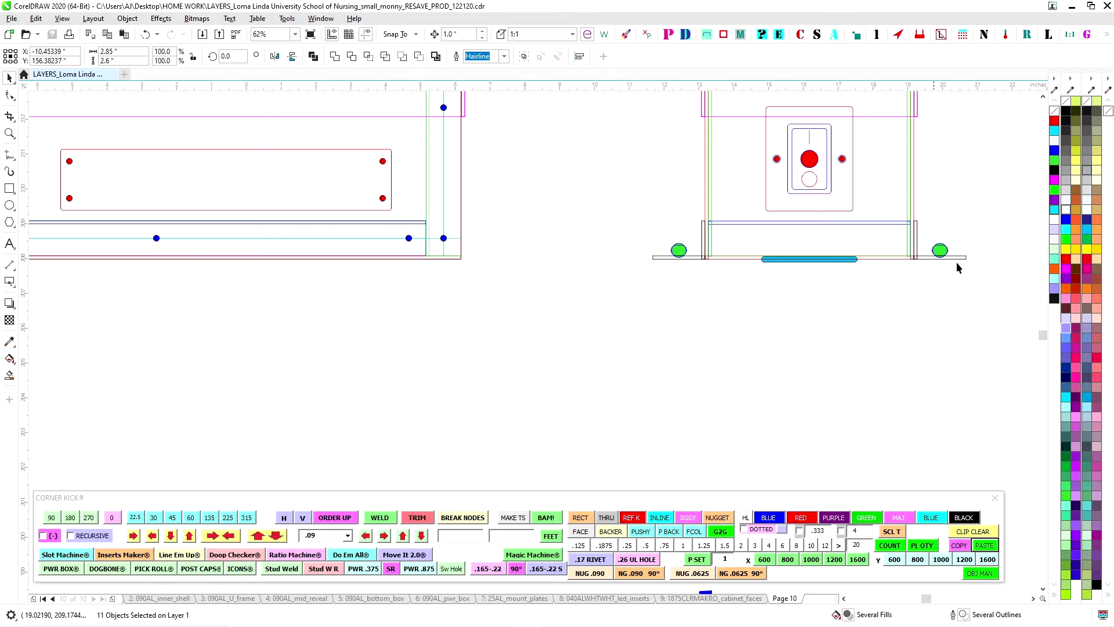
pyautogui.scroll(-6, 638, 224)
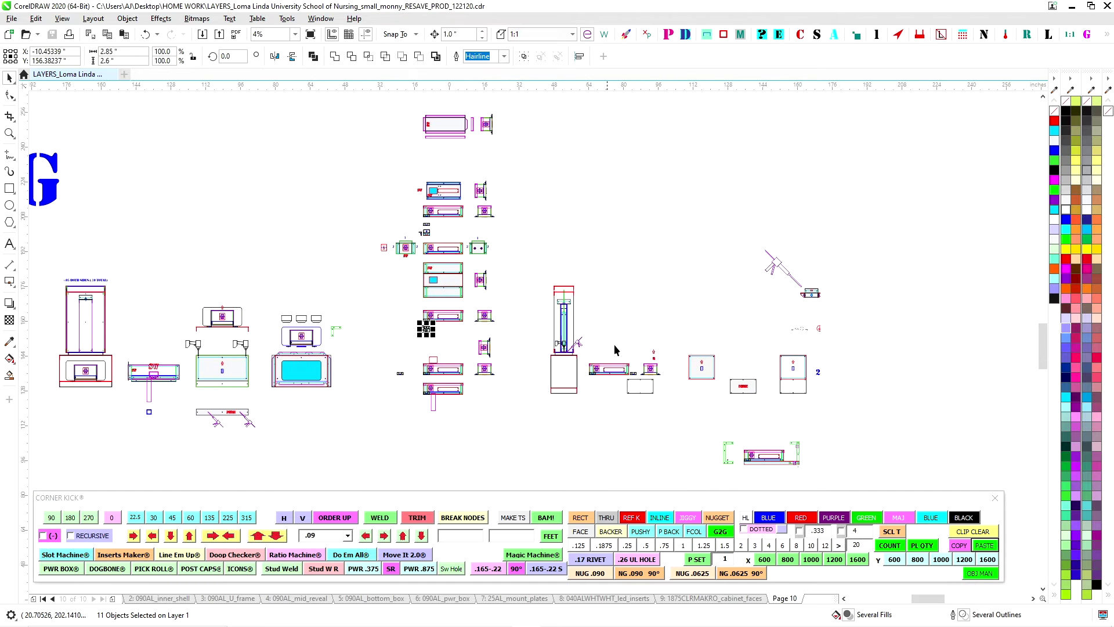
pyautogui.scroll(4, 631, 364)
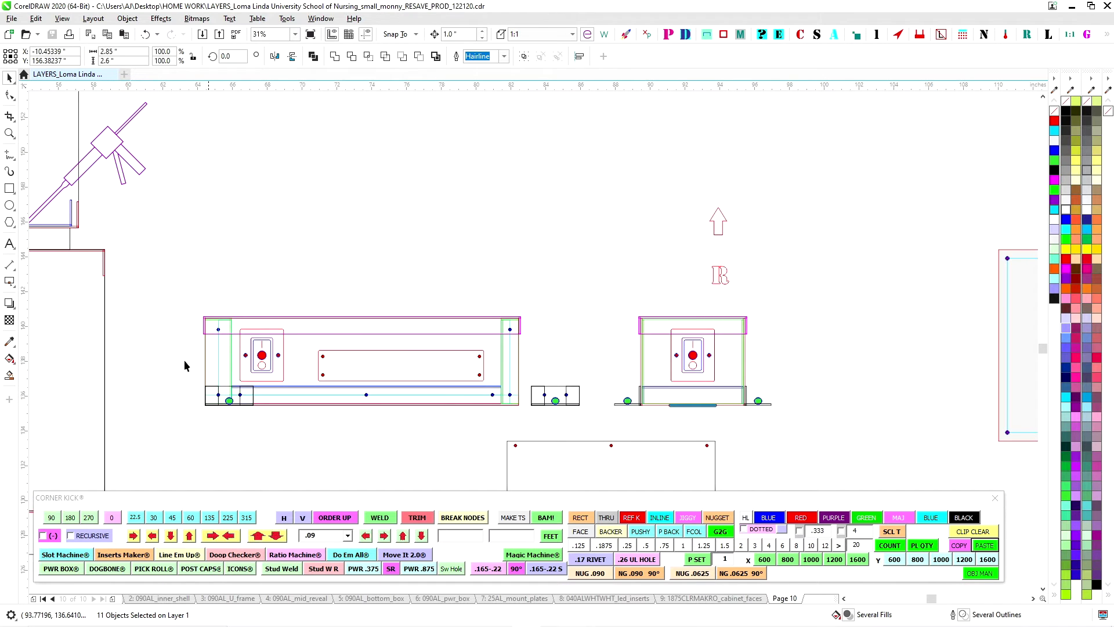
pyautogui.scroll(-4, 667, 365)
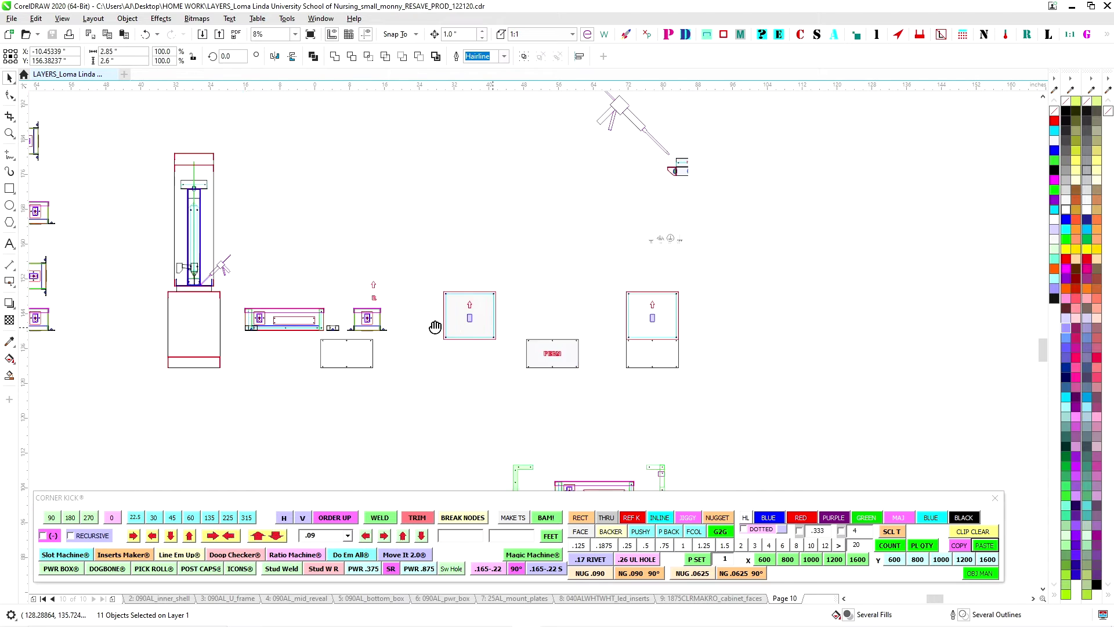
pyautogui.scroll(6, 586, 328)
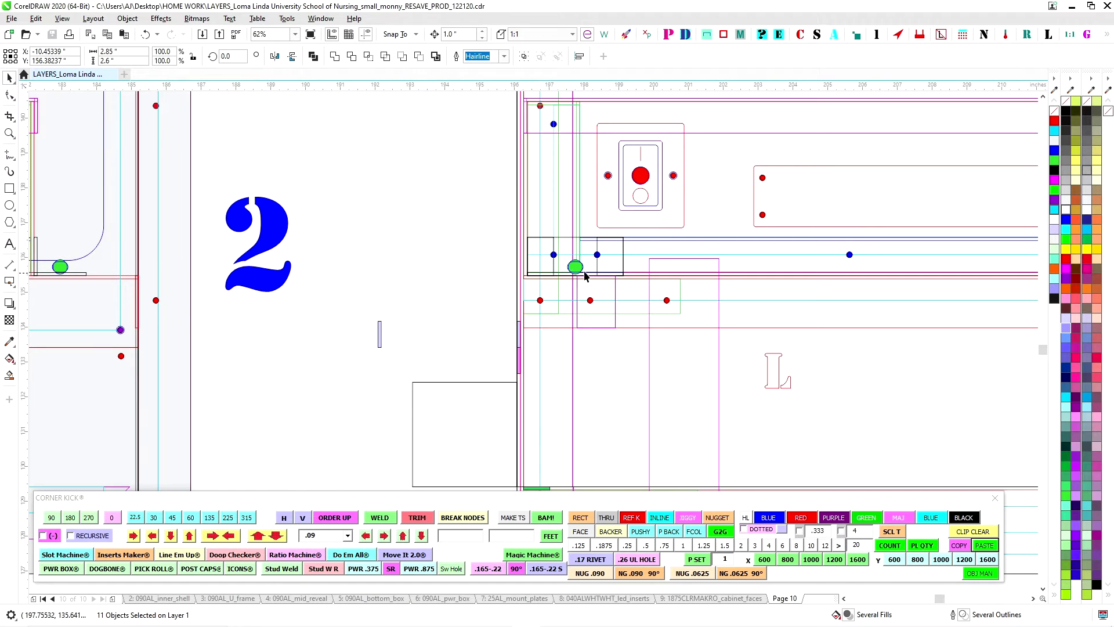
pyautogui.scroll(-3, 651, 323)
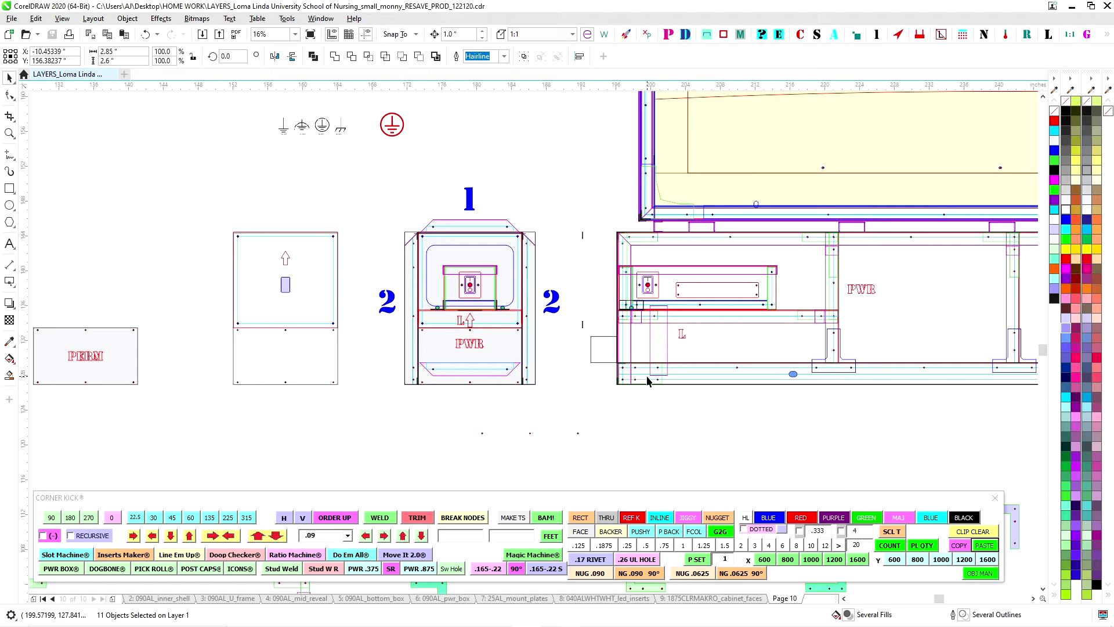
# Stretch the 3-inch square beside the base cabinet horizontally to about 96.4 inches, so it spans past both cabinet ends.
pyautogui.click(601, 336)
pyautogui.moveTo(561, 276); pyautogui.dragTo(332, 216)
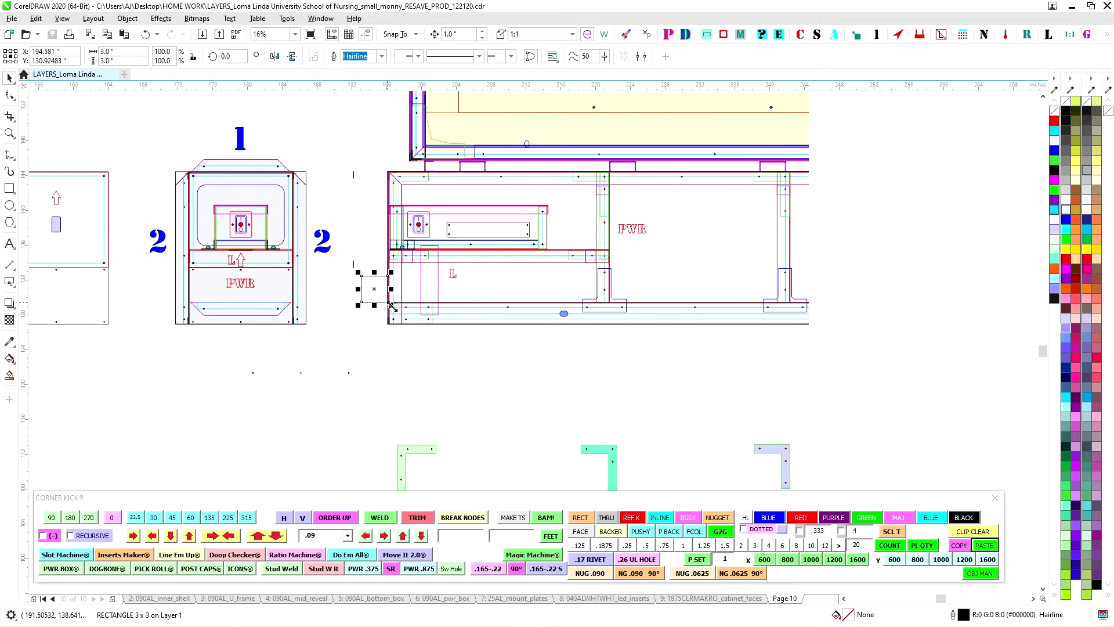
pyautogui.moveTo(390, 289); pyautogui.dragTo(718, 283)
pyautogui.scroll(-1, 769, 308)
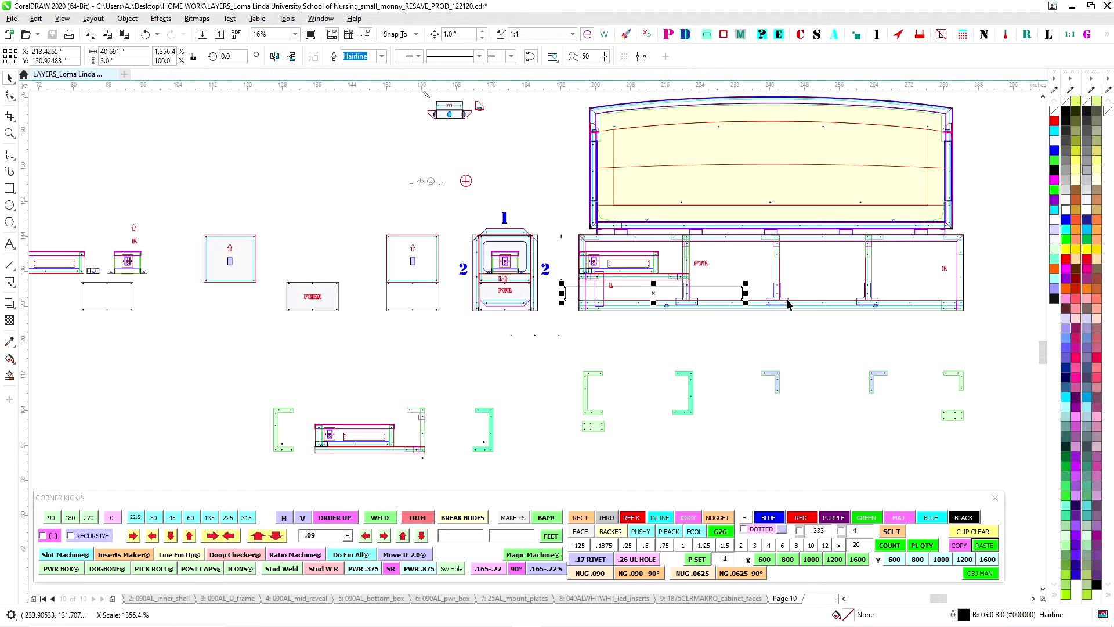
pyautogui.moveTo(769, 307)
pyautogui.mouseDown()
pyautogui.moveTo(538, 304)
pyautogui.moveTo(772, 303)
pyautogui.moveTo(779, 283)
pyautogui.moveTo(777, 325)
pyautogui.mouseUp()
pyautogui.scroll(2, 622, 298)
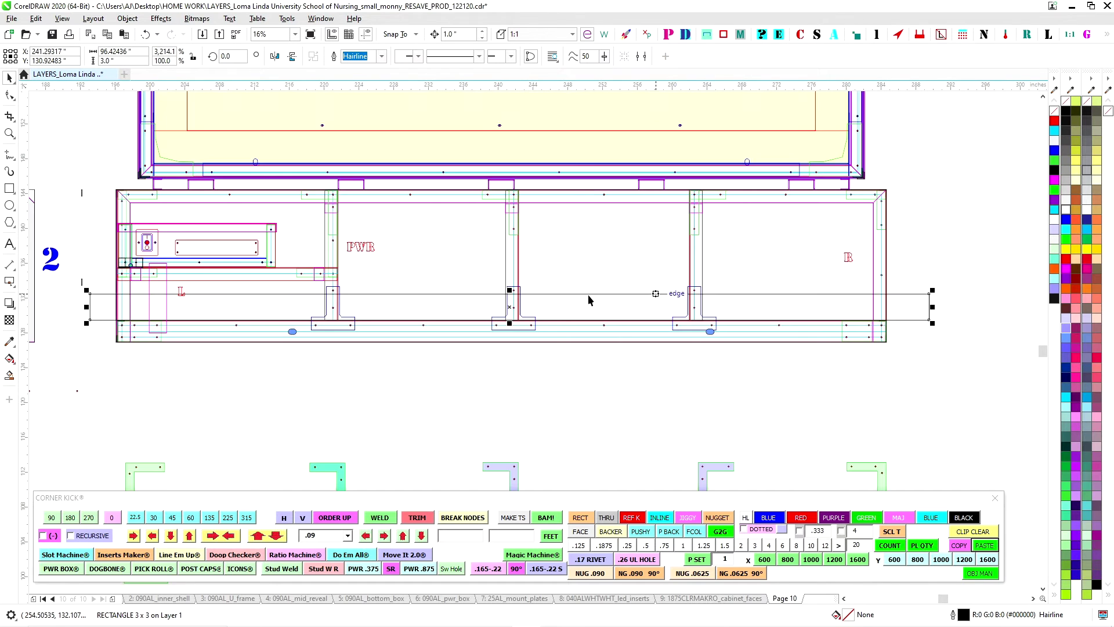
# Select the pink nugget on the cabinet's L end and place a horizontal guideline level with the lower PWR end panel's upper edge.
pyautogui.scroll(2, 100, 283)
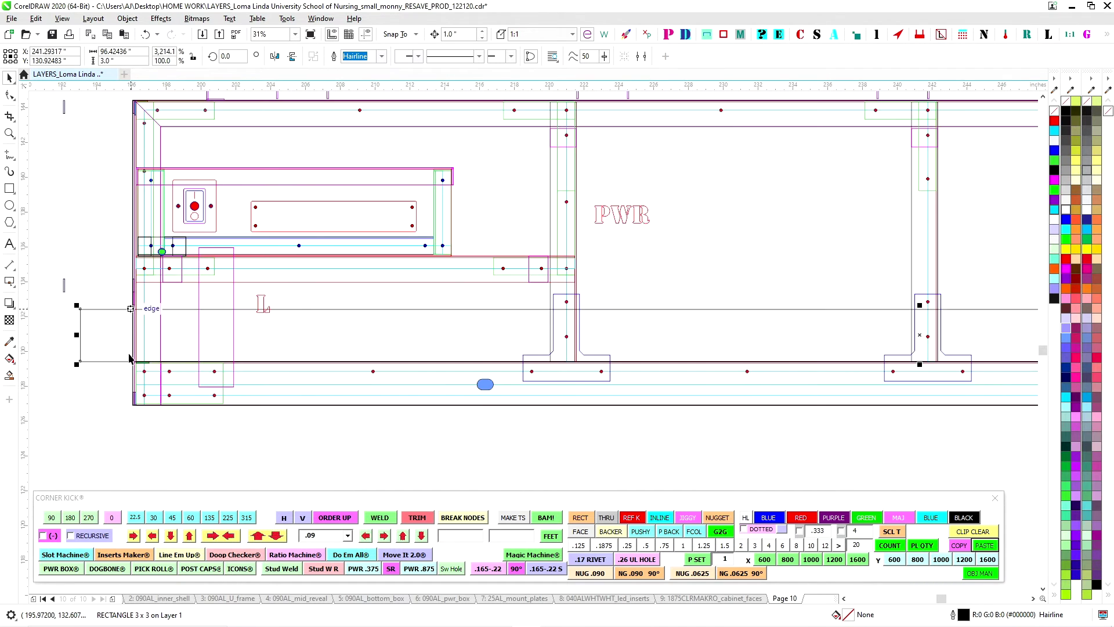
pyautogui.moveTo(239, 358); pyautogui.dragTo(613, 380)
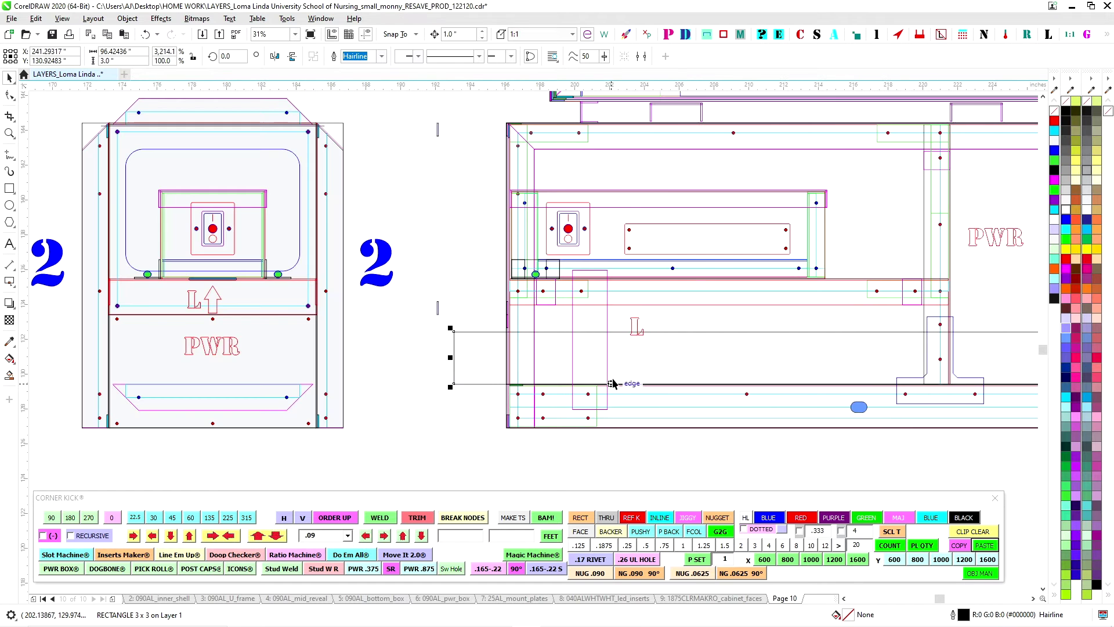
pyautogui.scroll(2, 491, 315)
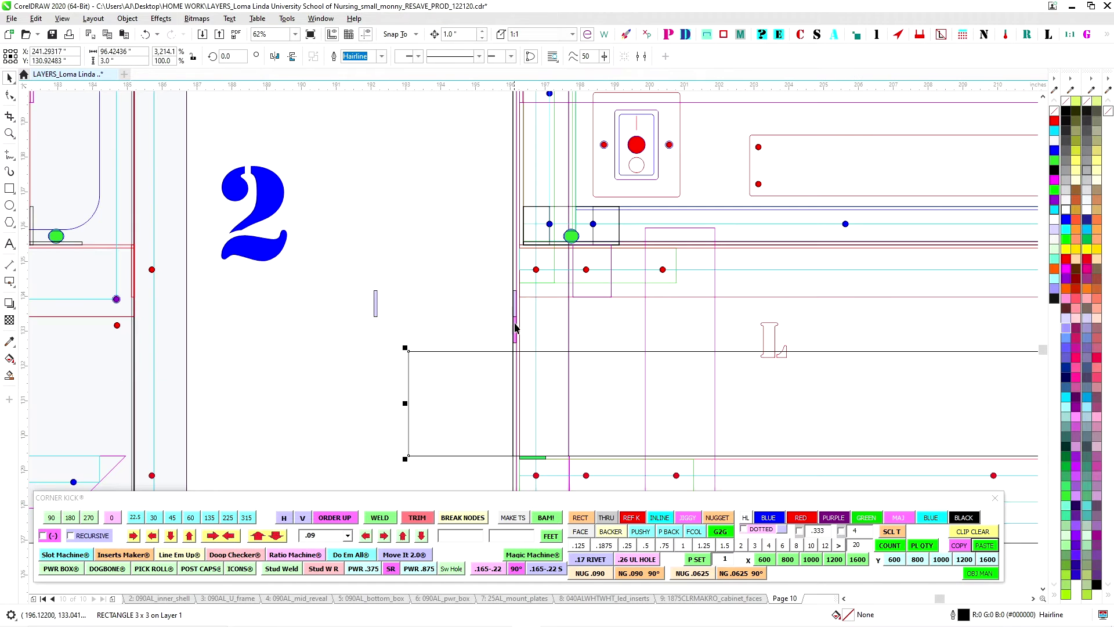
pyautogui.moveTo(501, 312); pyautogui.dragTo(535, 352)
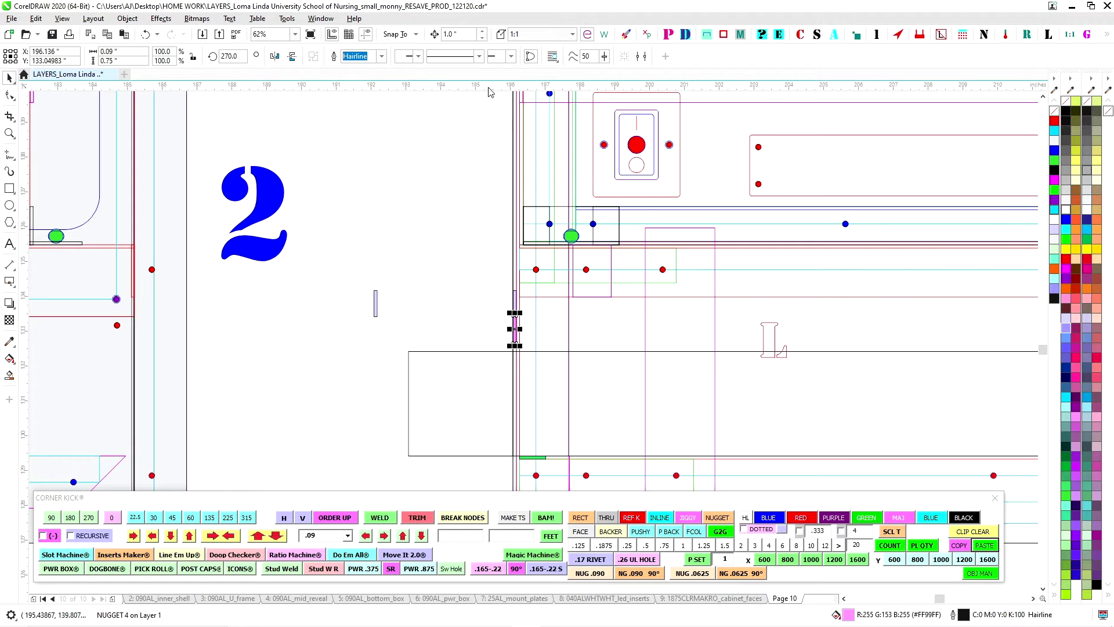
pyautogui.scroll(-2, 668, 352)
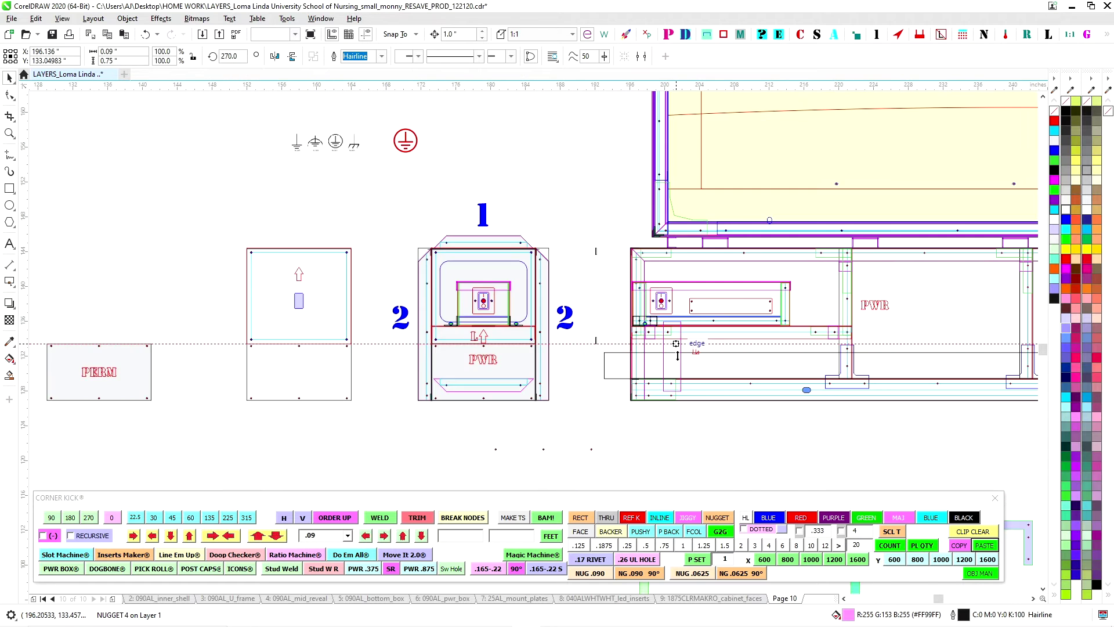
pyautogui.click(510, 343)
pyautogui.scroll(2, 504, 338)
pyautogui.moveTo(763, 390); pyautogui.dragTo(473, 348)
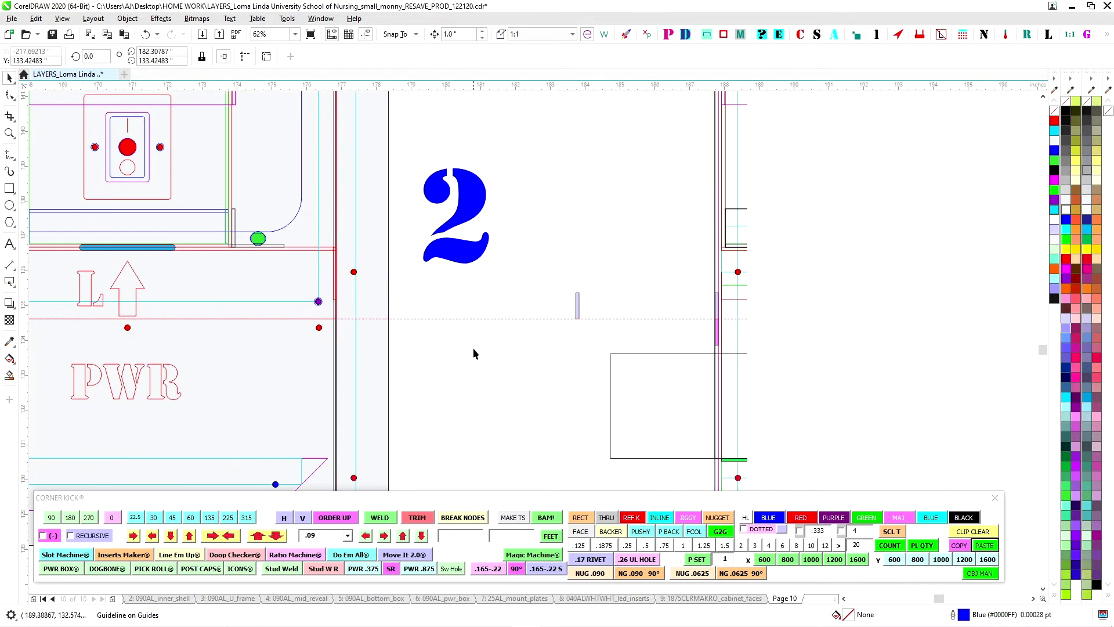
pyautogui.click(642, 360)
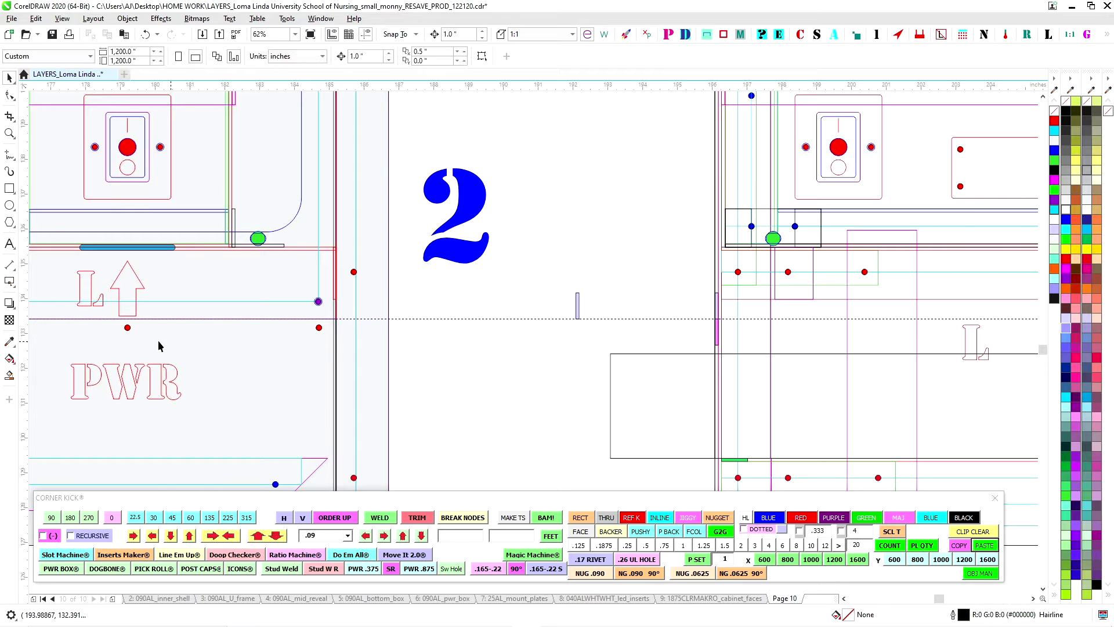
# Compare the guideline's height across the PWR end panel, the power box shelf and the full base cabinet elevation.
pyautogui.moveTo(432, 266); pyautogui.dragTo(510, 371)
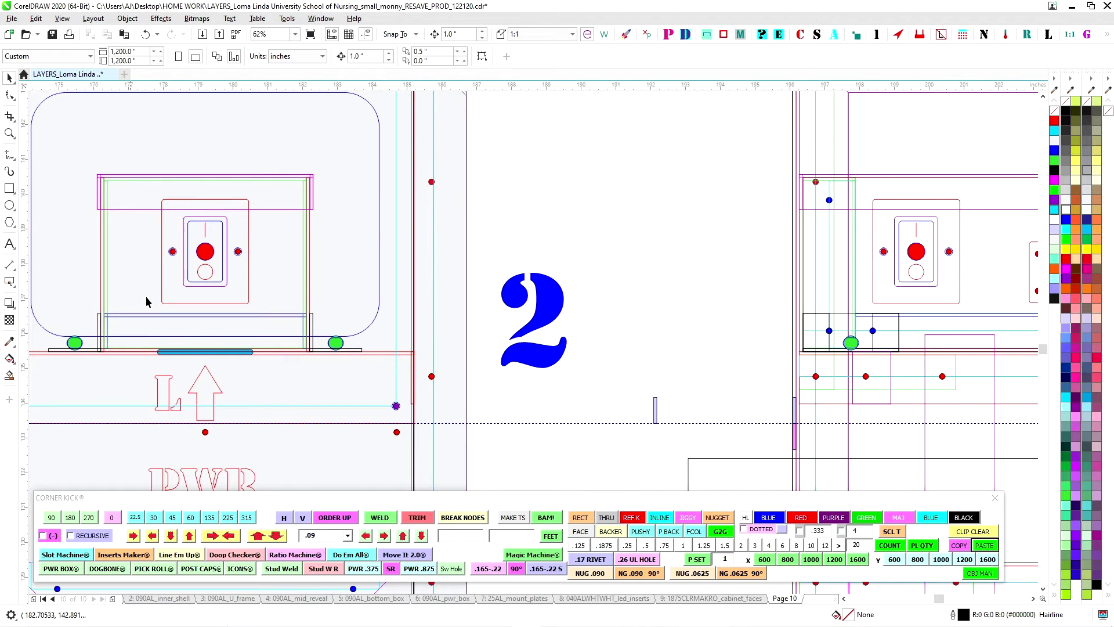
pyautogui.scroll(-2, 642, 286)
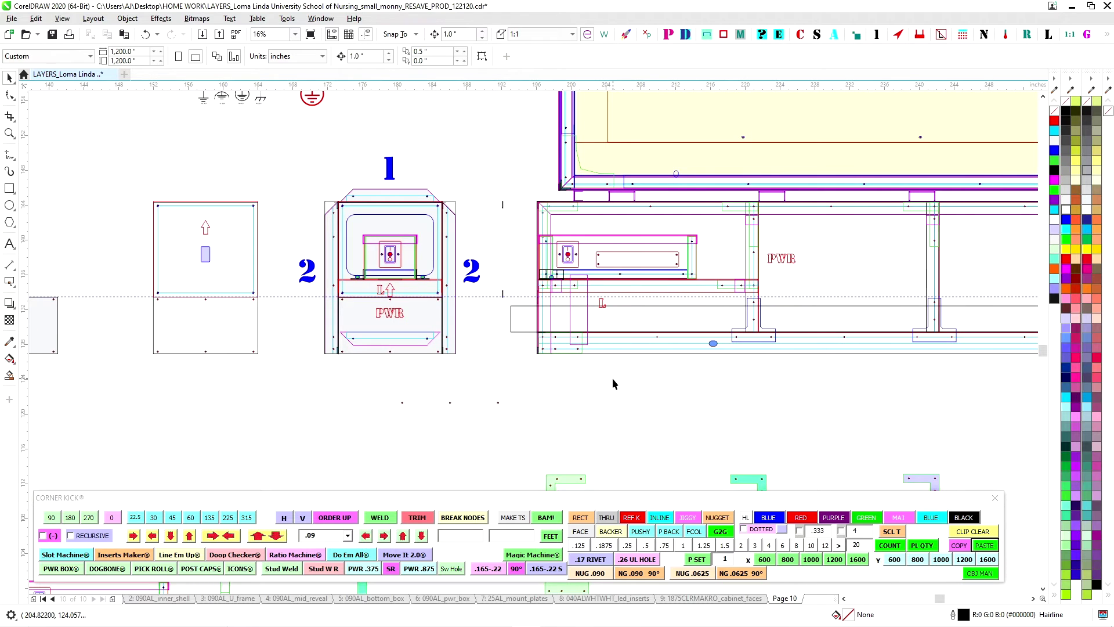
pyautogui.moveTo(663, 375); pyautogui.dragTo(525, 385)
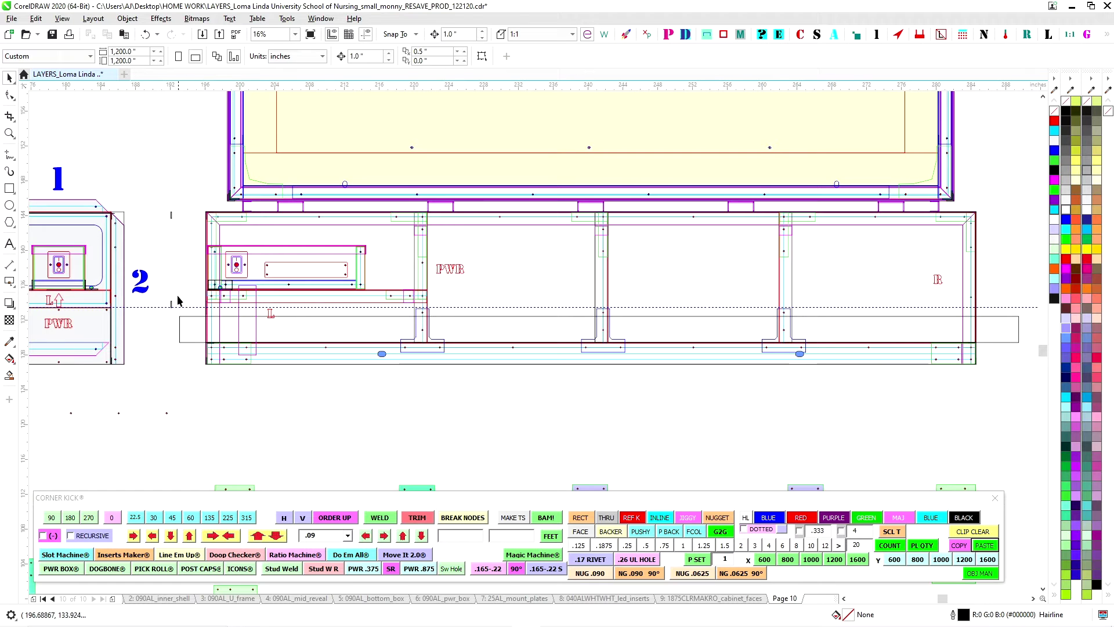
pyautogui.scroll(-2, 435, 375)
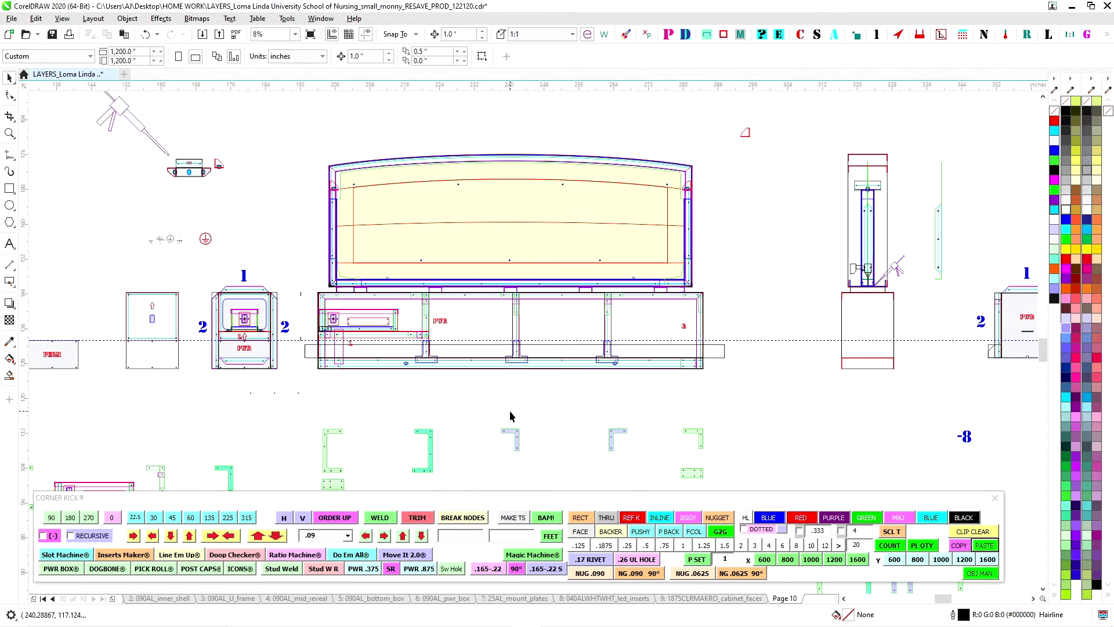
pyautogui.scroll(2, 301, 289)
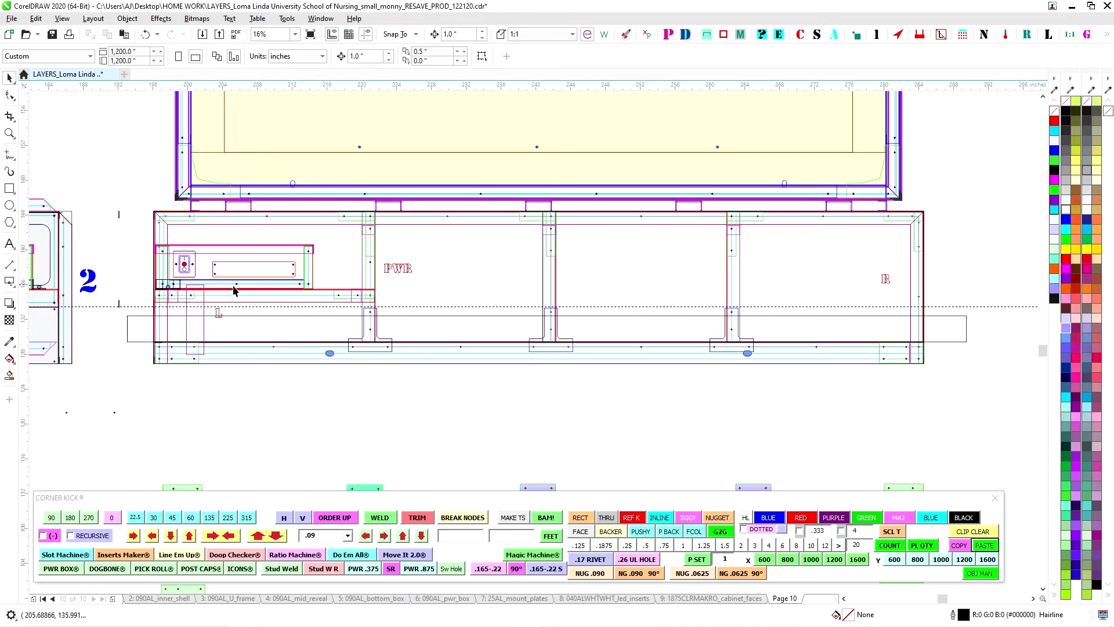
# Review the plan views below the assembly, from the drilled base panels to the purple rail frame and its QTY 5 cross members.
pyautogui.scroll(-4, 269, 288)
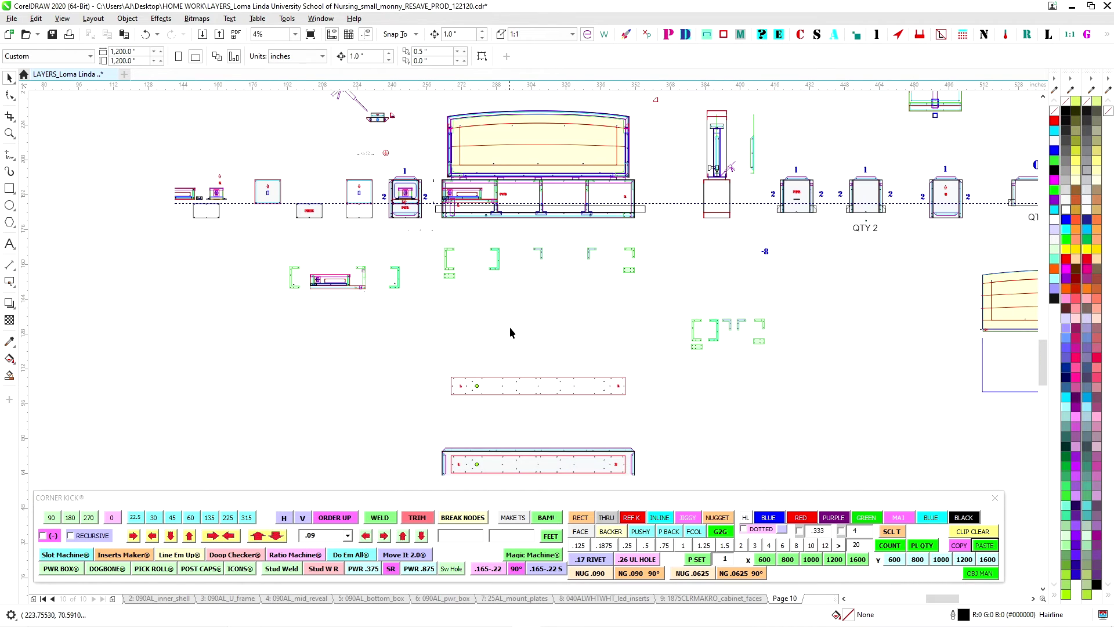
pyautogui.moveTo(510, 425); pyautogui.dragTo(572, 162)
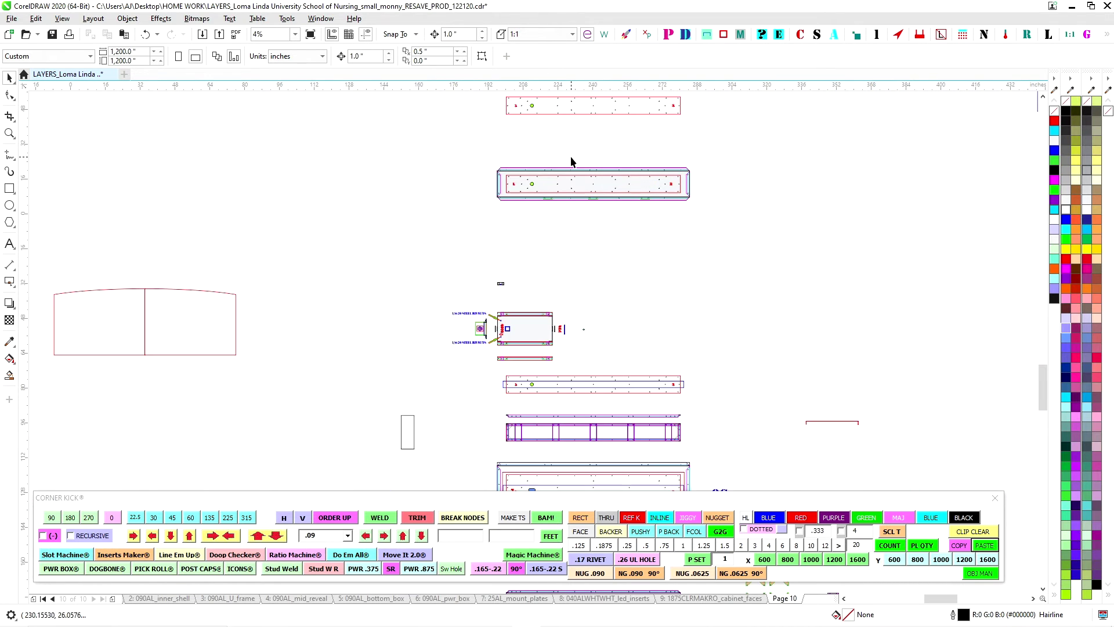
pyautogui.moveTo(580, 417); pyautogui.dragTo(513, 337)
pyautogui.moveTo(507, 413); pyautogui.dragTo(512, 331)
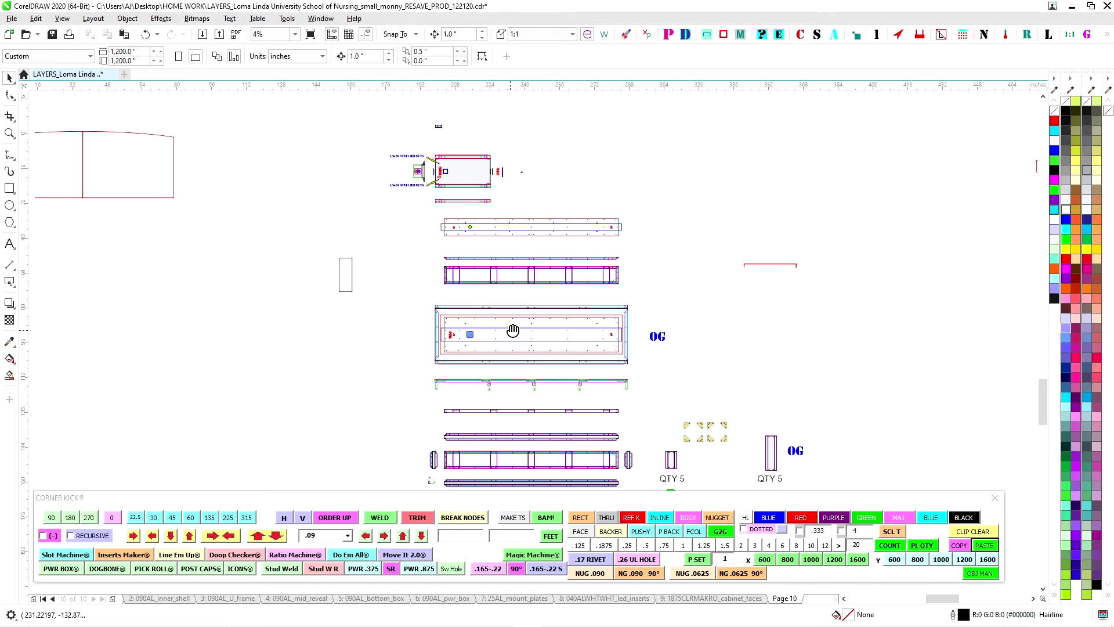
pyautogui.moveTo(520, 467); pyautogui.dragTo(510, 332)
pyautogui.scroll(1, 506, 361)
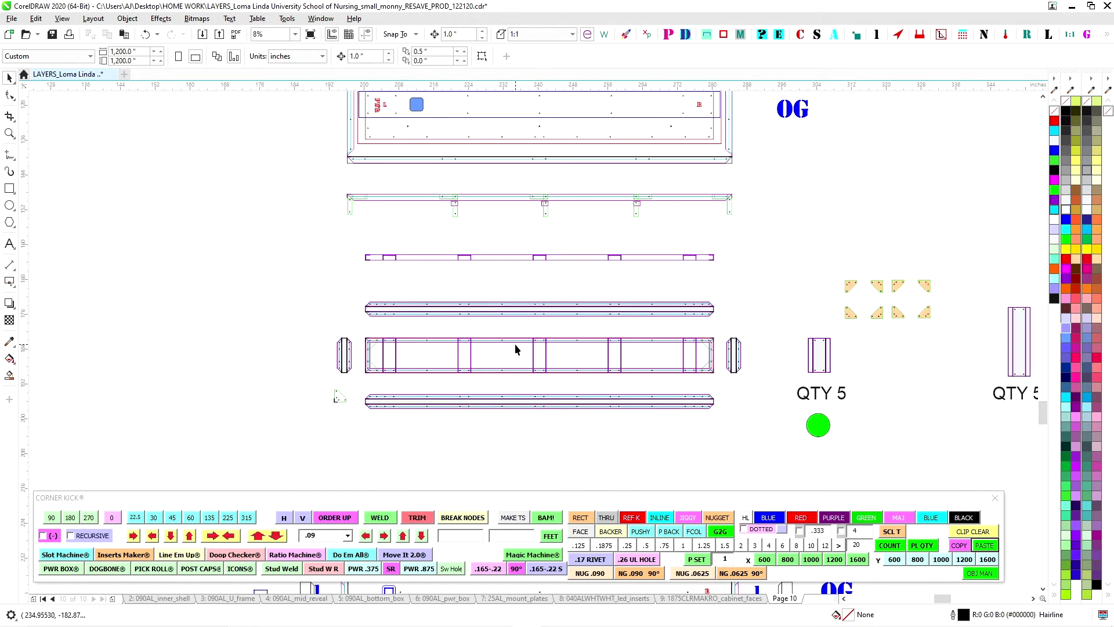
pyautogui.scroll(-1, 514, 344)
# Examine the long pan layout with 10-24 rivnut callouts and the narrower pan with flanges numbered 1 and 2.
pyautogui.moveTo(562, 419); pyautogui.dragTo(556, 312)
pyautogui.scroll(1, 527, 318)
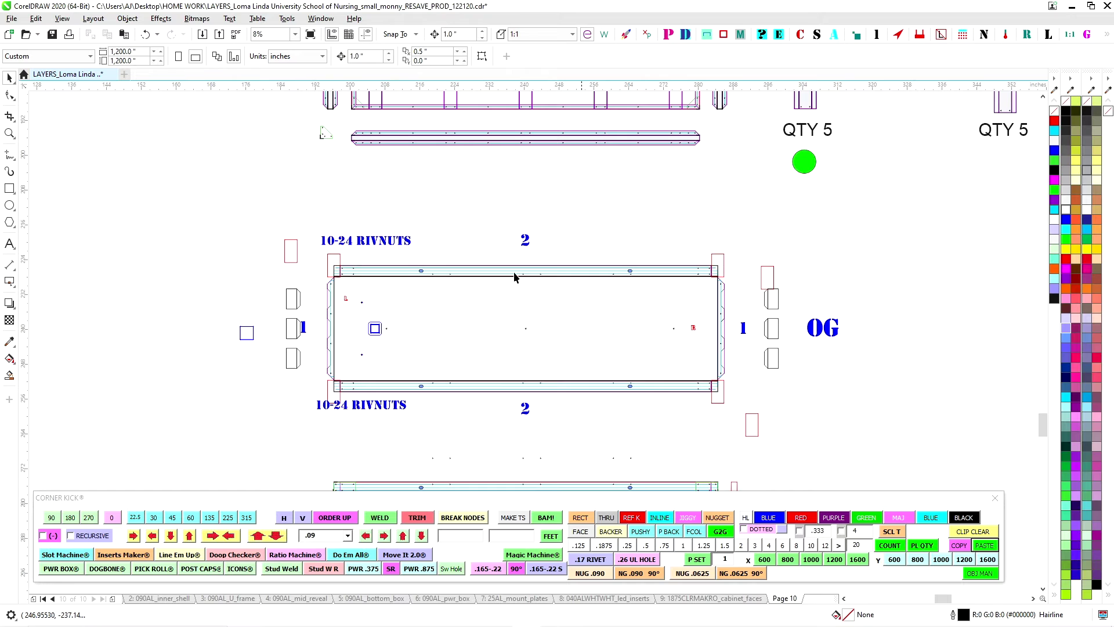
pyautogui.moveTo(553, 396); pyautogui.dragTo(557, 202)
pyautogui.scroll(-1, 558, 209)
pyautogui.moveTo(541, 368); pyautogui.dragTo(514, 252)
pyautogui.scroll(1, 505, 277)
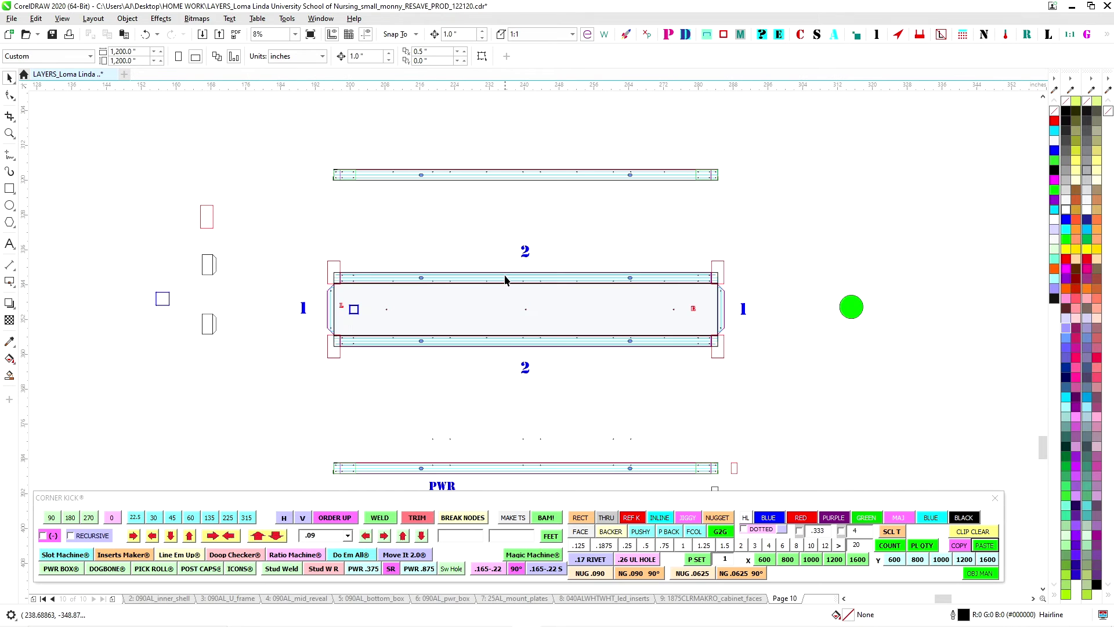
pyautogui.moveTo(367, 247); pyautogui.dragTo(497, 275)
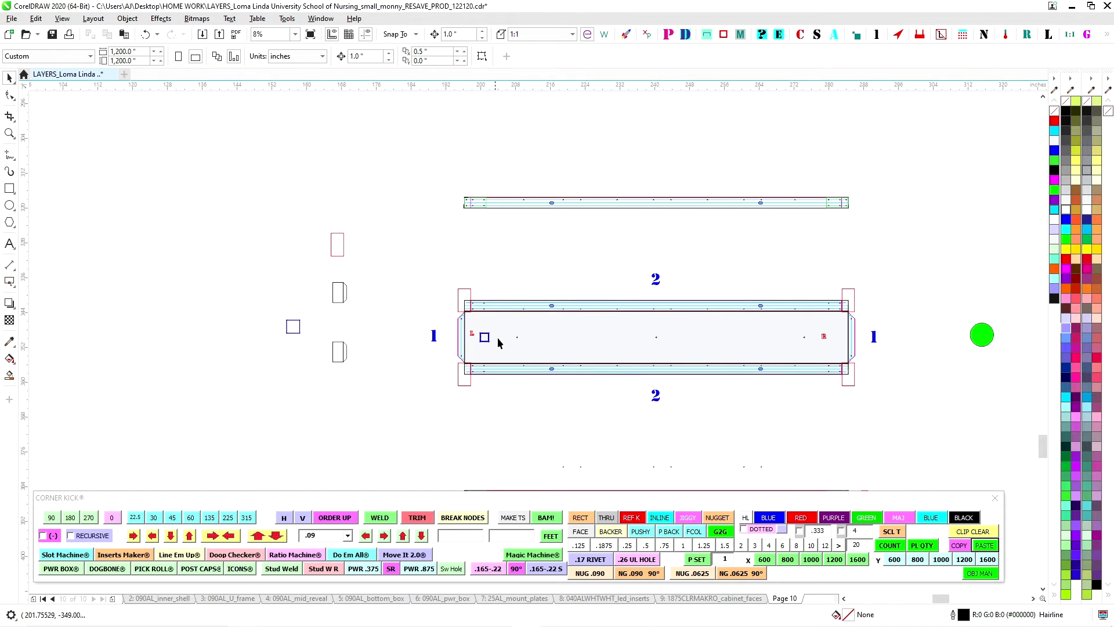
# Return to the assembled elevation and select the tall magenta rectangle below the power box at the base's L end.
pyautogui.scroll(-4, 498, 337)
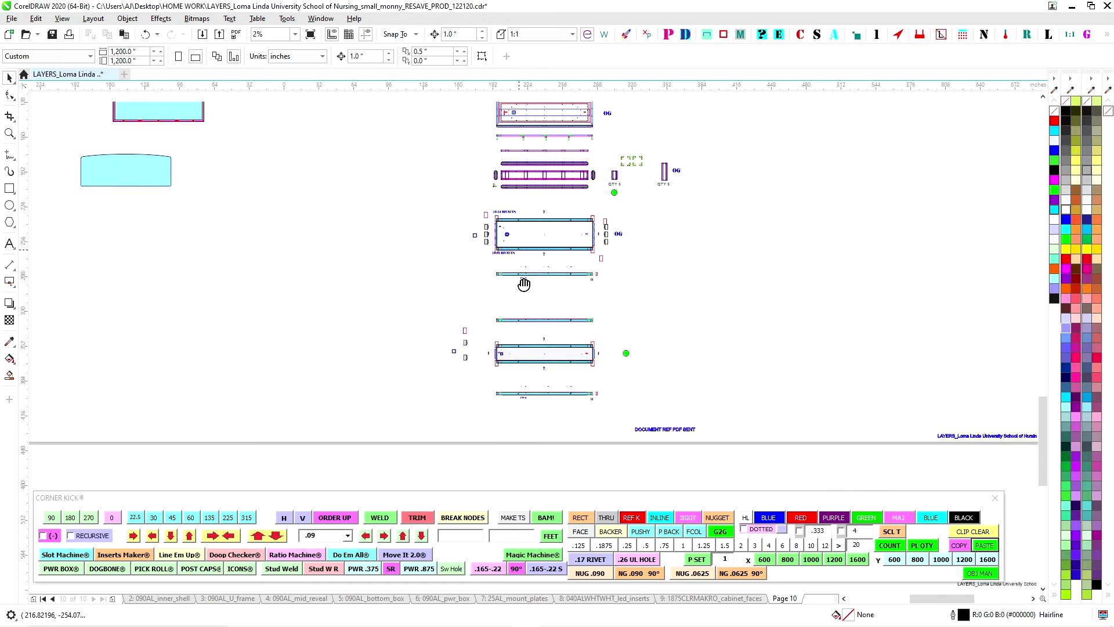
pyautogui.scroll(6, 479, 329)
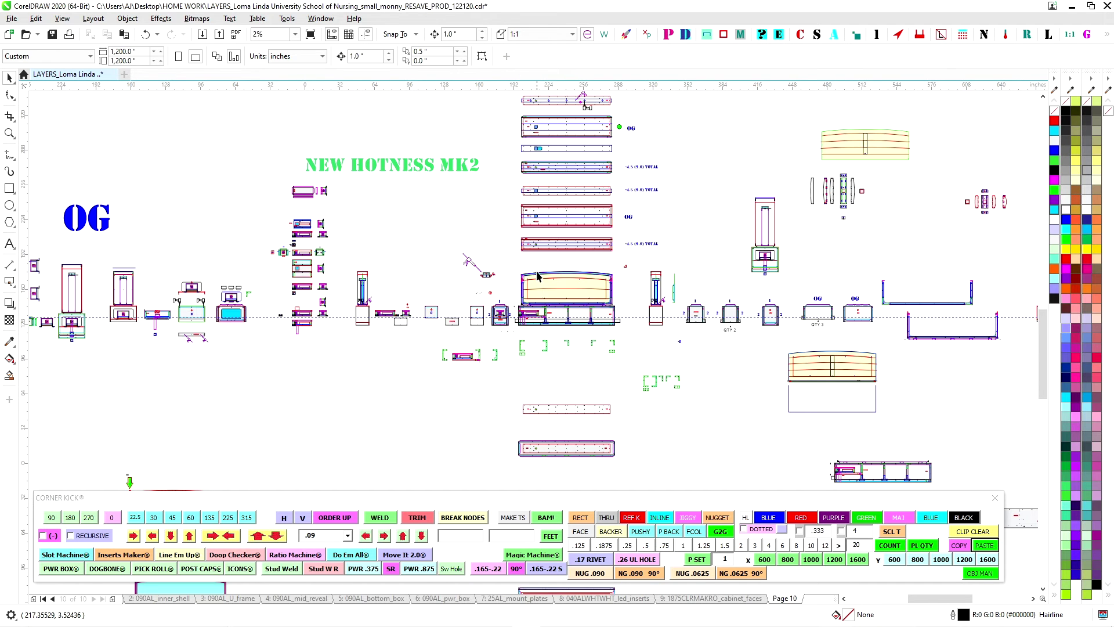
pyautogui.click(479, 318)
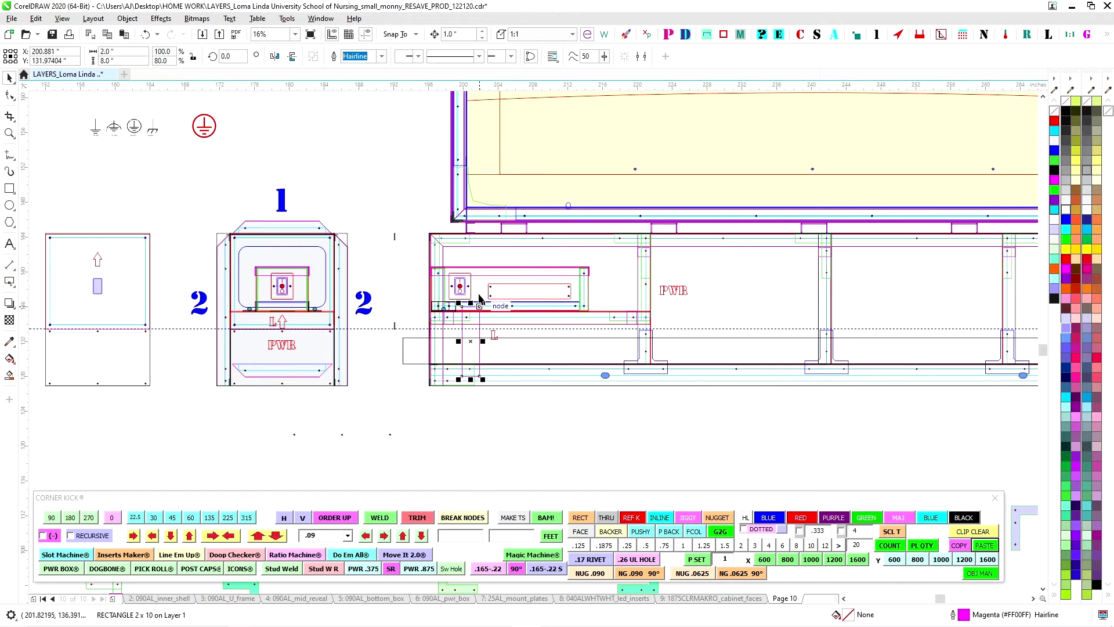
# Examine the power box end of the base cabinet, the full assembled elevation and the side section beside it.
pyautogui.scroll(2, 478, 316)
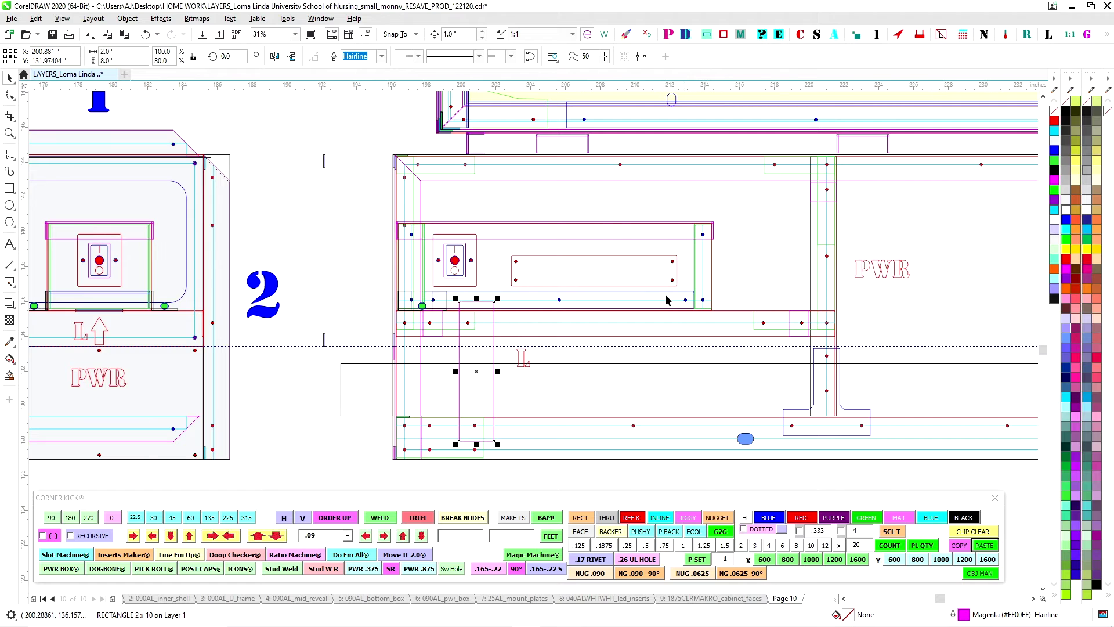
pyautogui.scroll(-2, 671, 299)
pyautogui.hscroll(3, 698, 297)
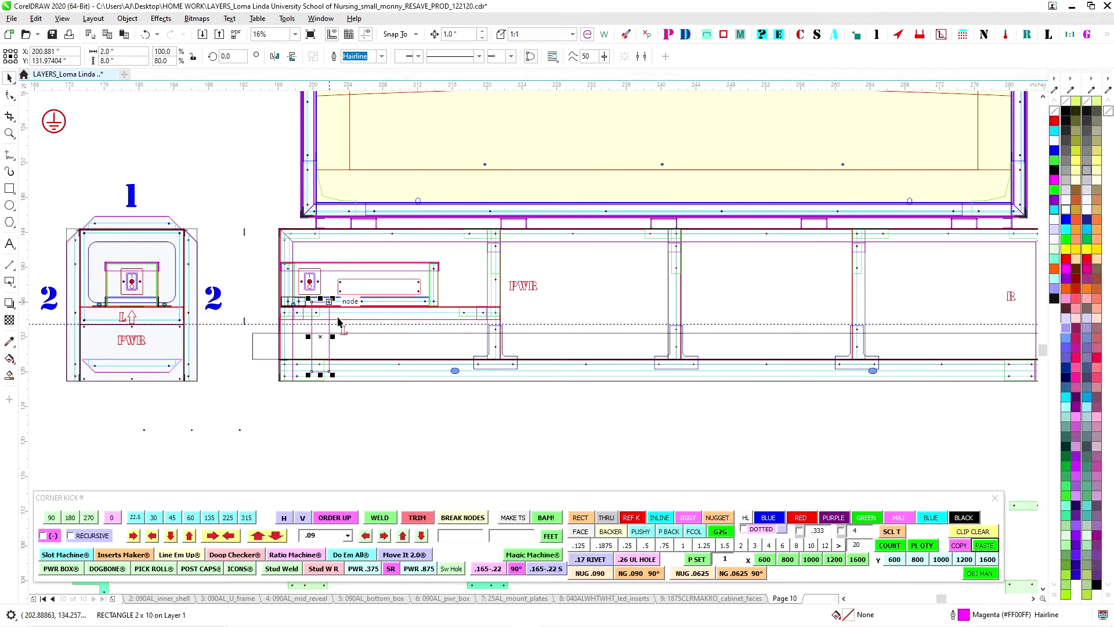
pyautogui.scroll(-2, 607, 295)
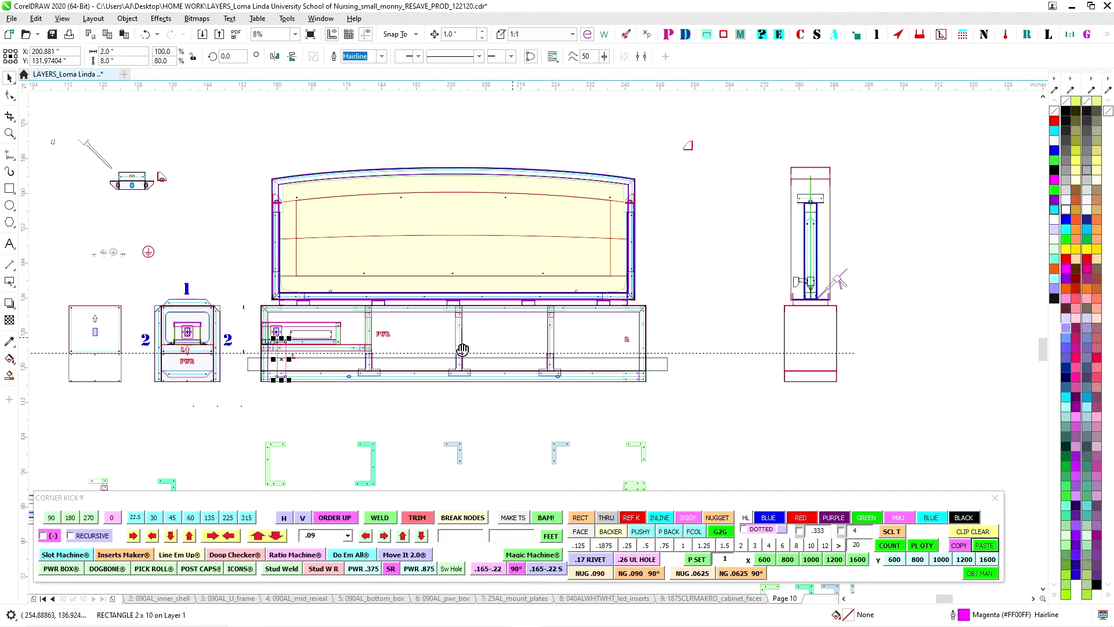
pyautogui.hscroll(4, 406, 354)
pyautogui.scroll(2, 406, 354)
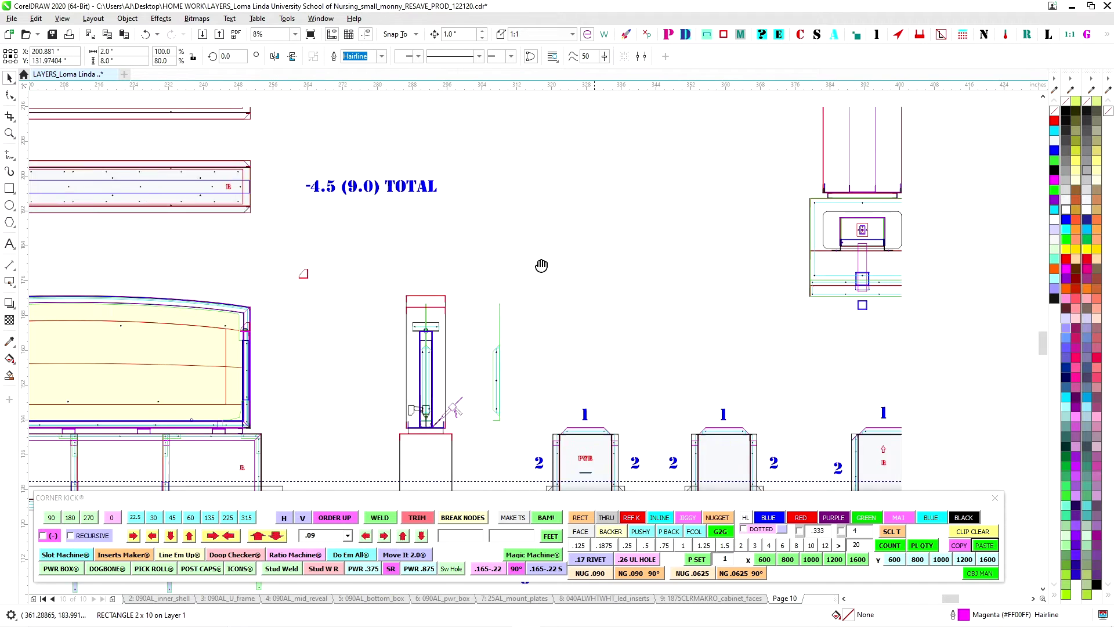
pyautogui.hscroll(-5, 483, 259)
pyautogui.scroll(1, 482, 259)
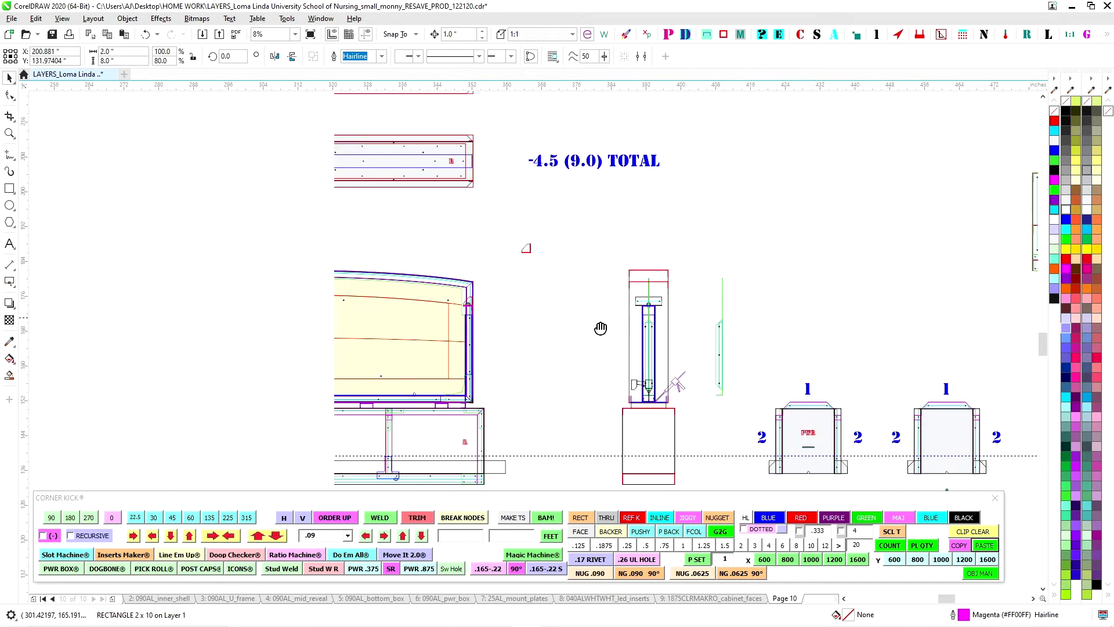
# Inspect the assembled sign face's notch beside the cyan frame edge at its R end.
pyautogui.scroll(-4, 607, 269)
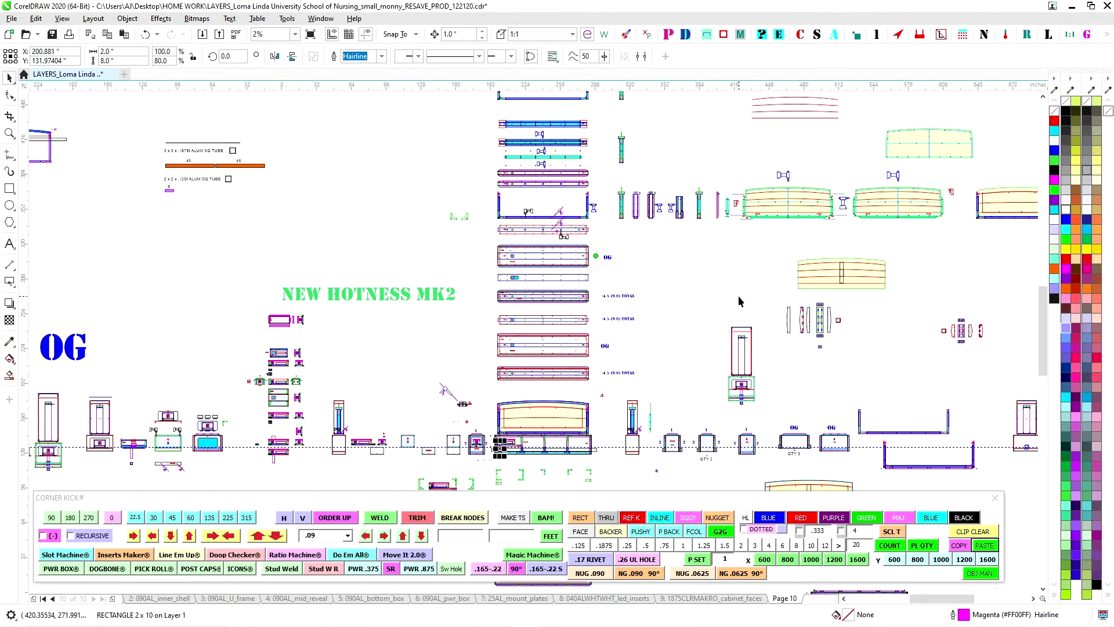
pyautogui.scroll(4, 581, 421)
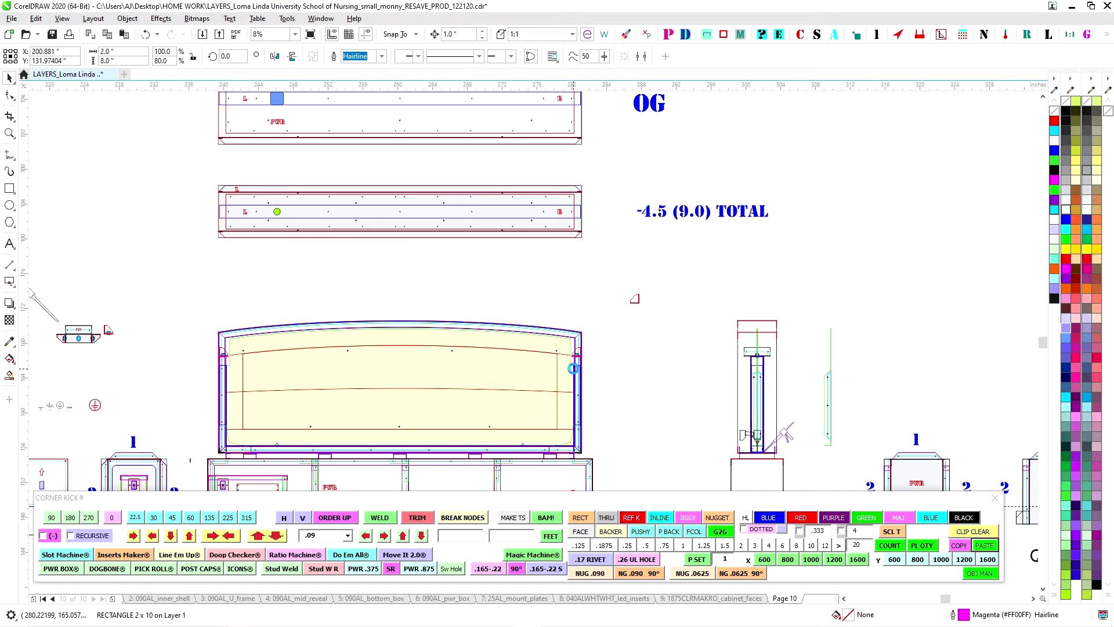
pyautogui.scroll(12, 560, 367)
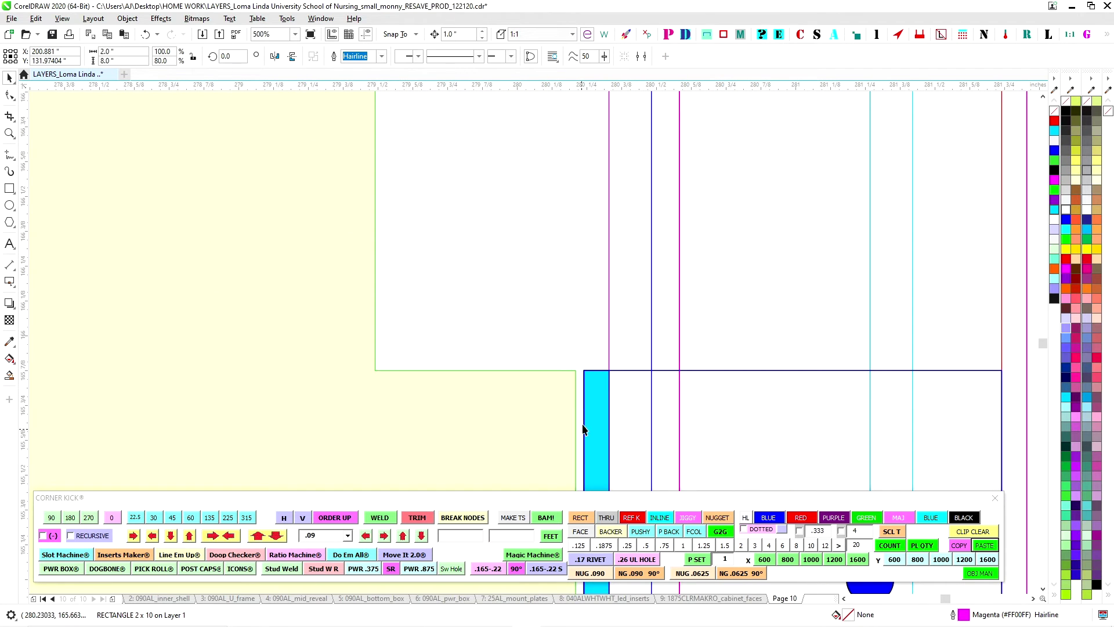
pyautogui.scroll(-12, 582, 405)
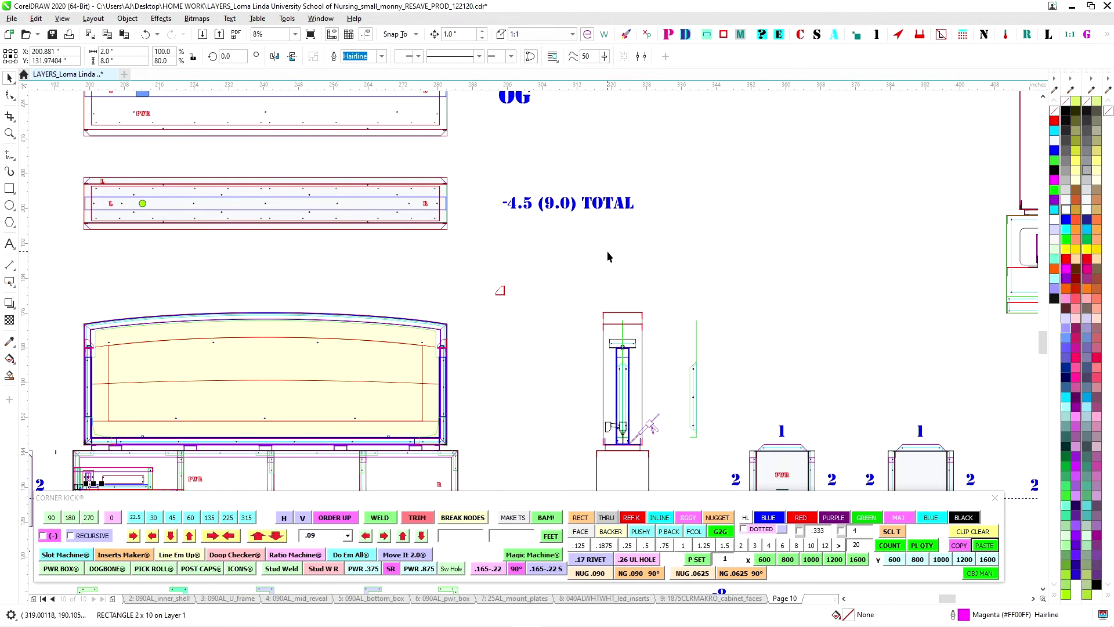
# Examine the flat F face panel's flange corners and the LINE UP EDGE WITH BREAK JAW arrows marking its bend lines.
pyautogui.scroll(-3, 487, 342)
pyautogui.scroll(4, 545, 197)
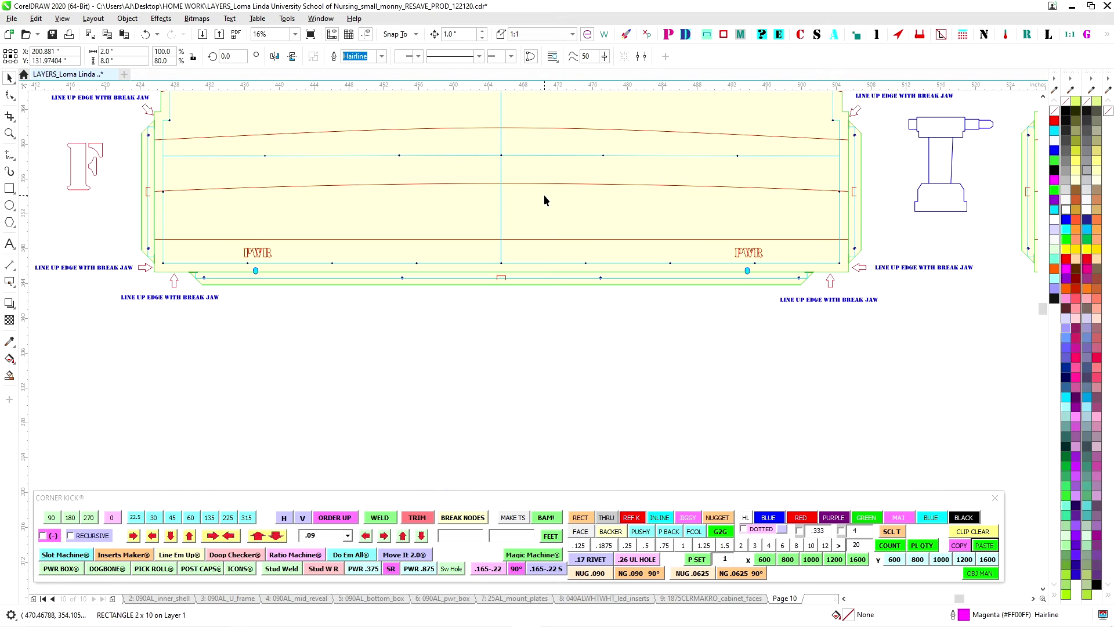
pyautogui.moveTo(430, 368); pyautogui.dragTo(700, 420)
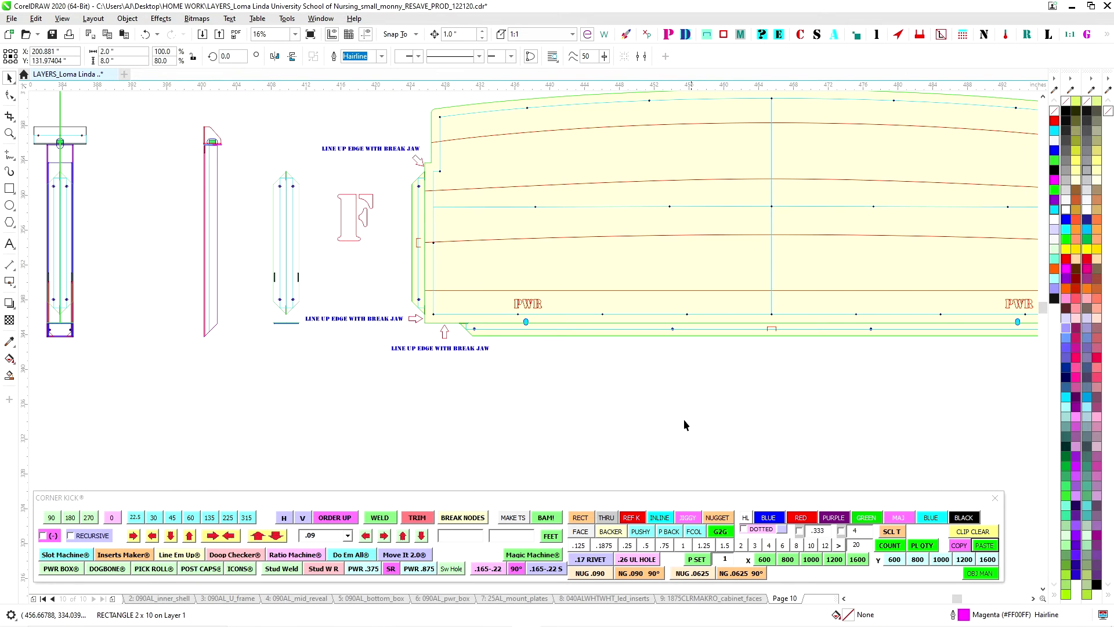
pyautogui.scroll(2, 426, 178)
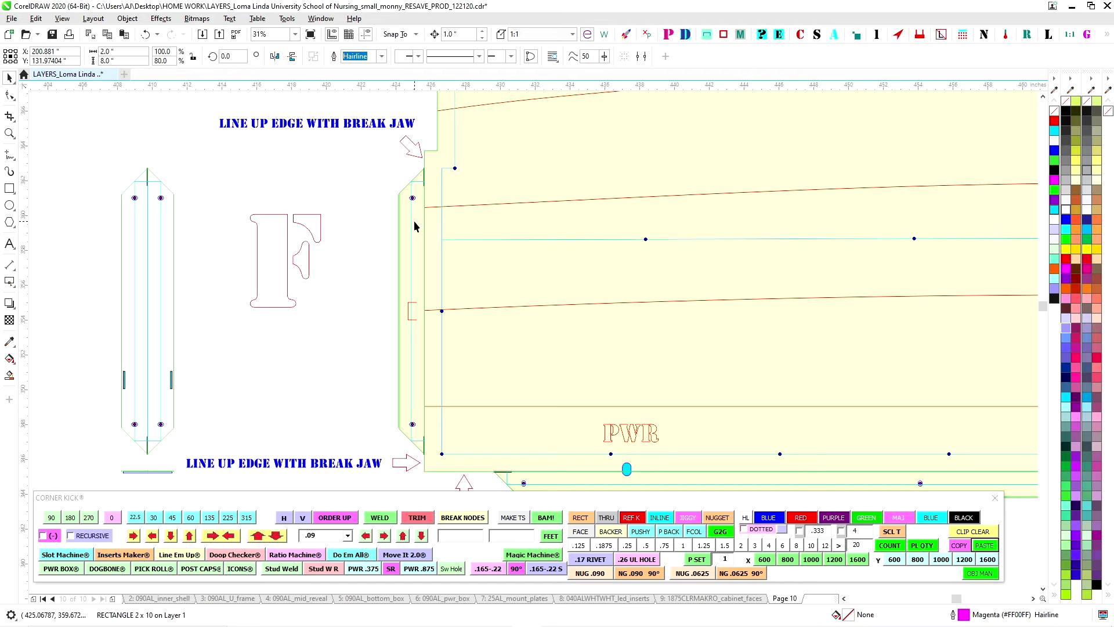
pyautogui.scroll(2, 424, 150)
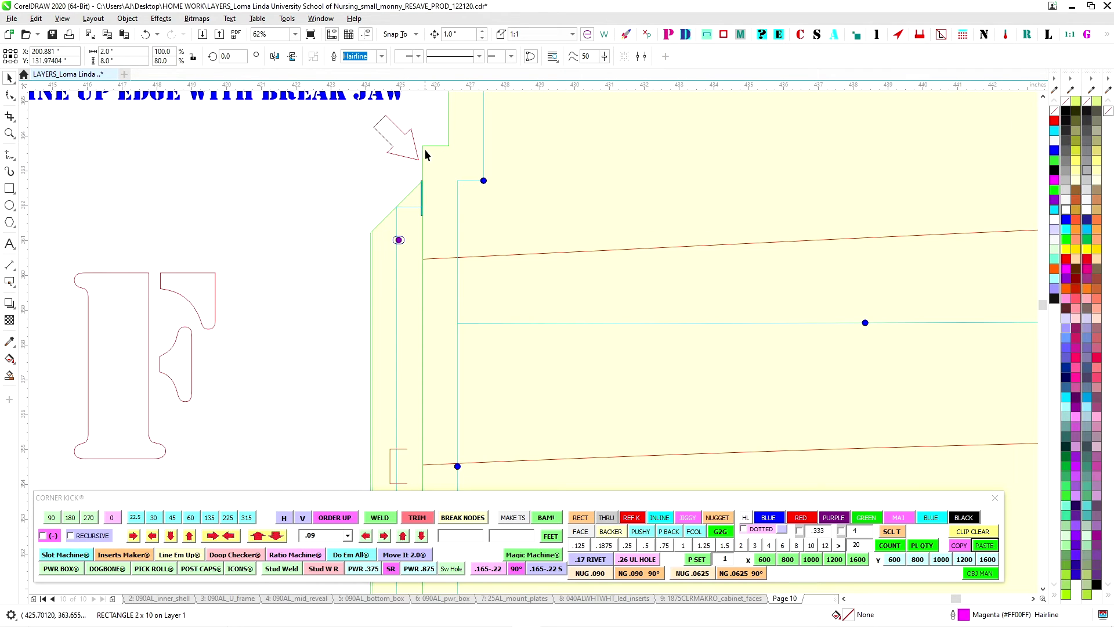
pyautogui.scroll(-3, 423, 148)
pyautogui.scroll(3, 418, 312)
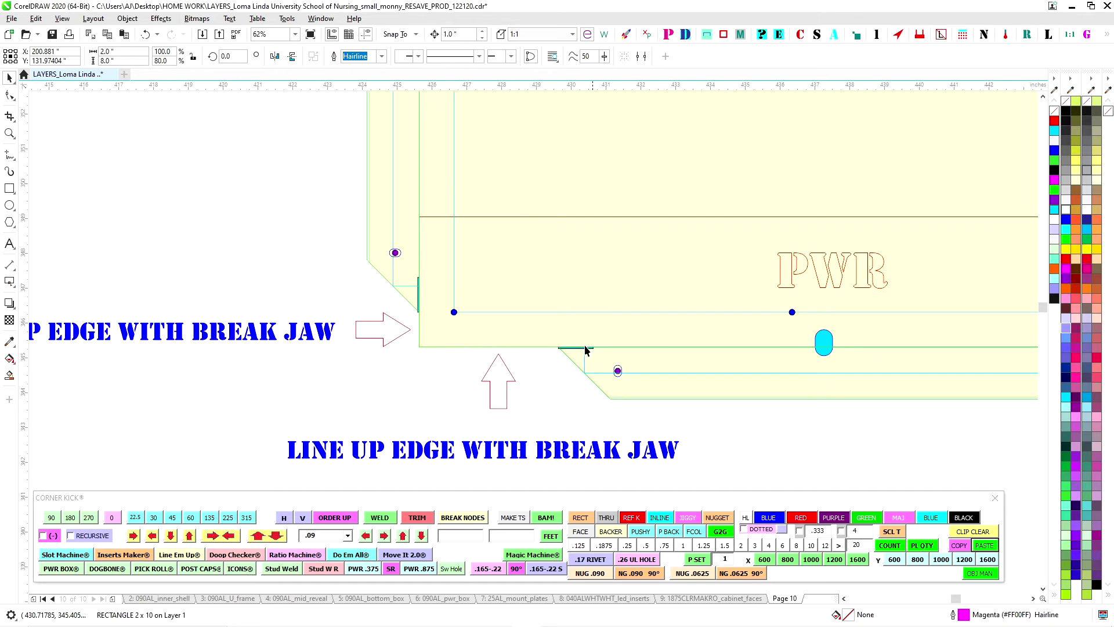
pyautogui.scroll(-4, 585, 349)
pyautogui.scroll(-2, 552, 312)
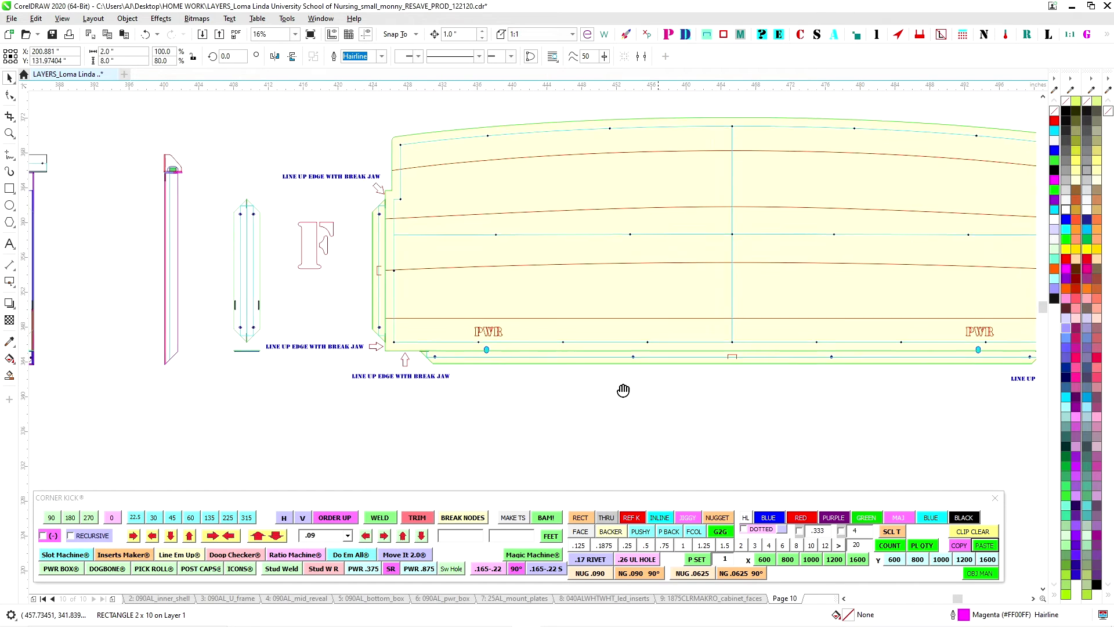
# Compare the F face panel with its mirrored counterpart, including the flanges, PWR marks and drill symbols around them.
pyautogui.scroll(-2, 807, 296)
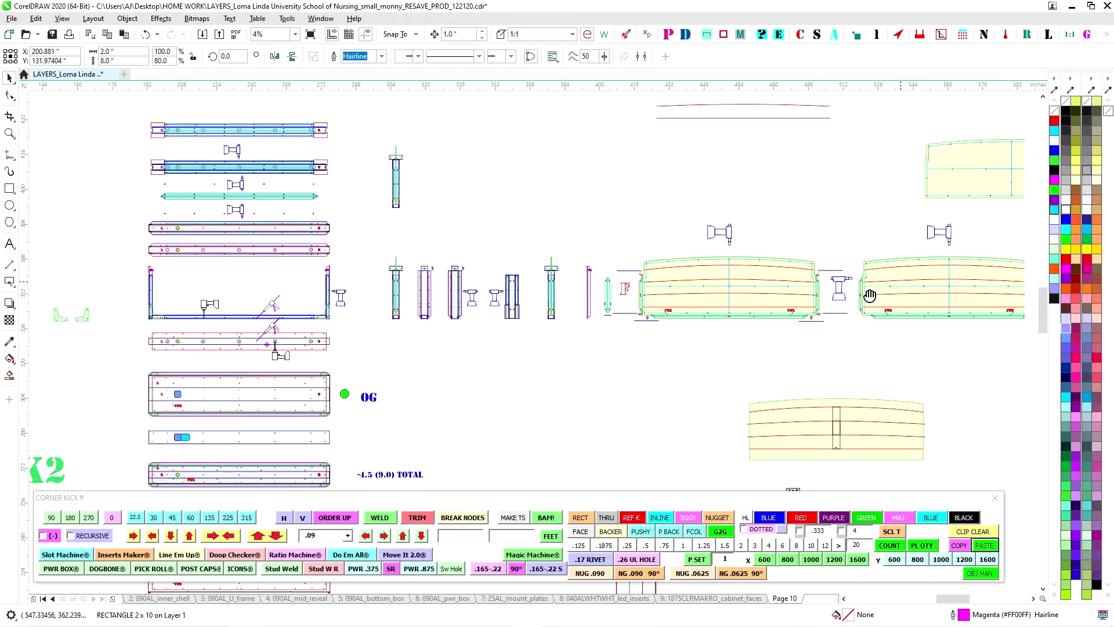
pyautogui.scroll(2, 661, 313)
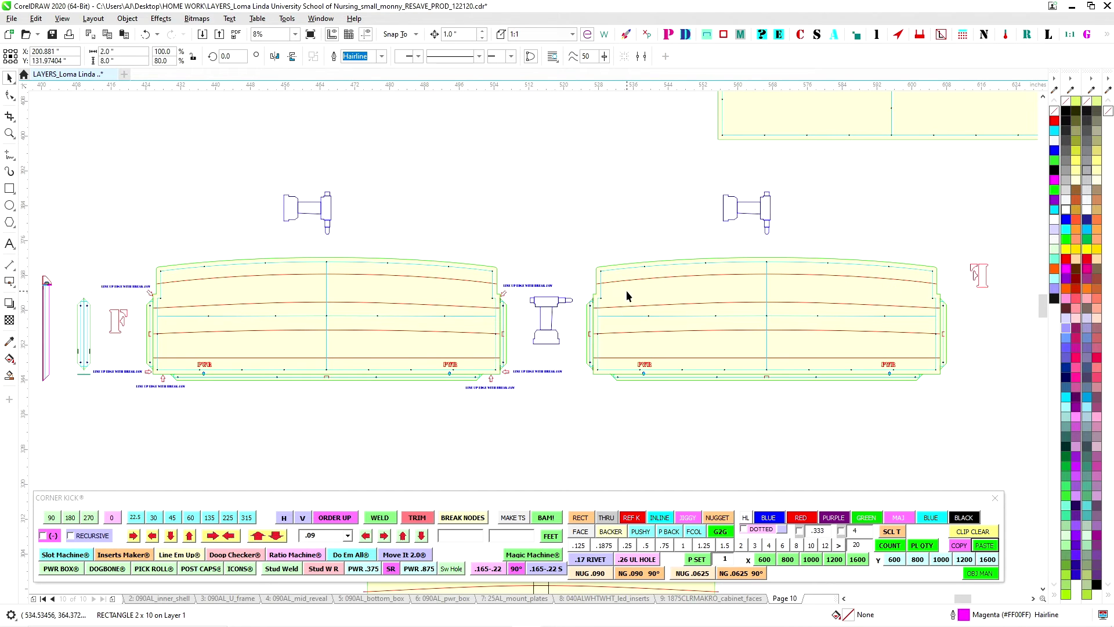
pyautogui.scroll(-4, 617, 381)
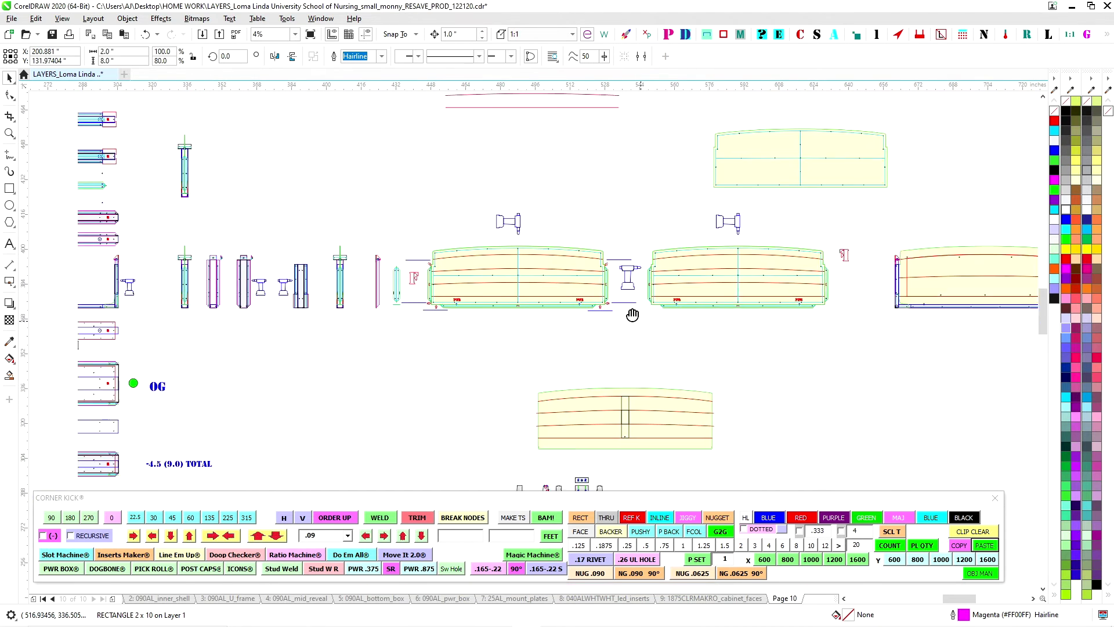
pyautogui.scroll(-1, 446, 249)
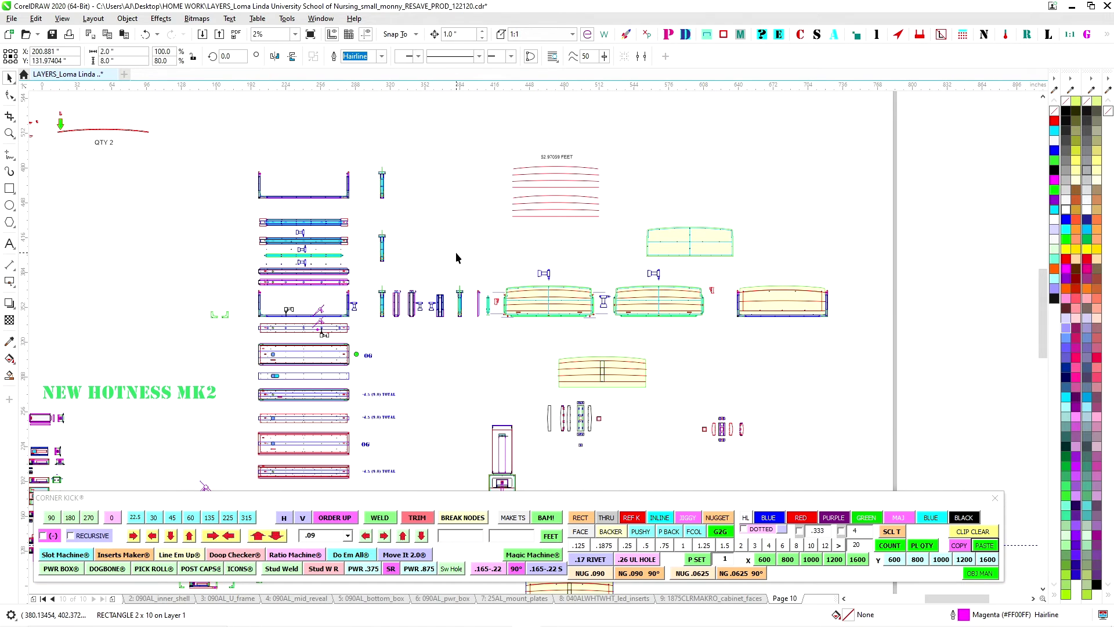
pyautogui.scroll(2, 458, 309)
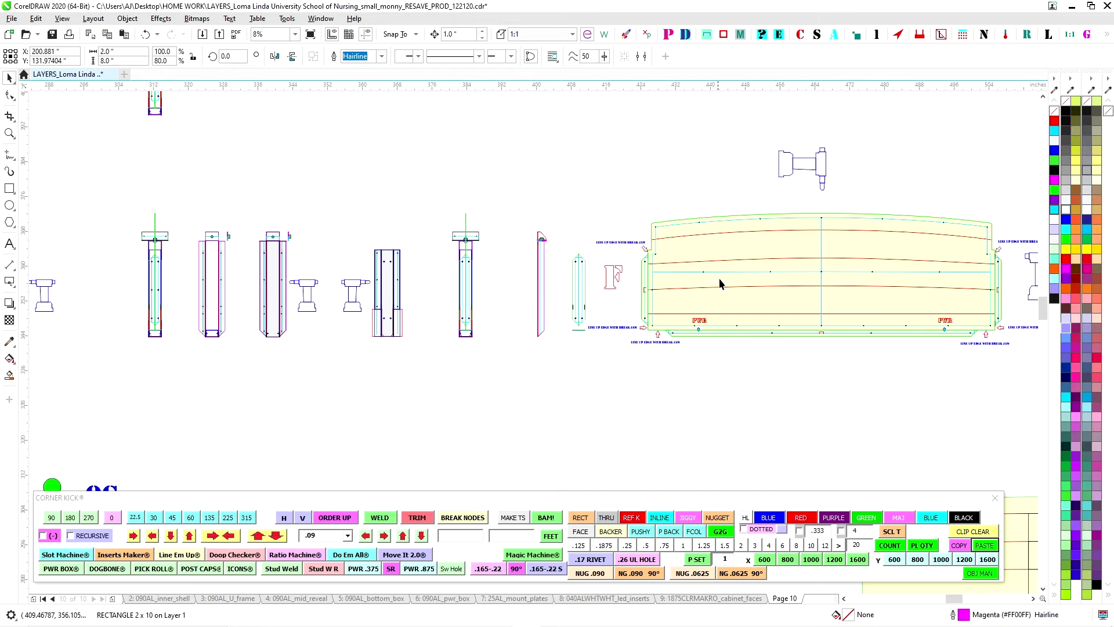
pyautogui.scroll(-1, 649, 299)
pyautogui.moveTo(766, 342); pyautogui.dragTo(583, 372)
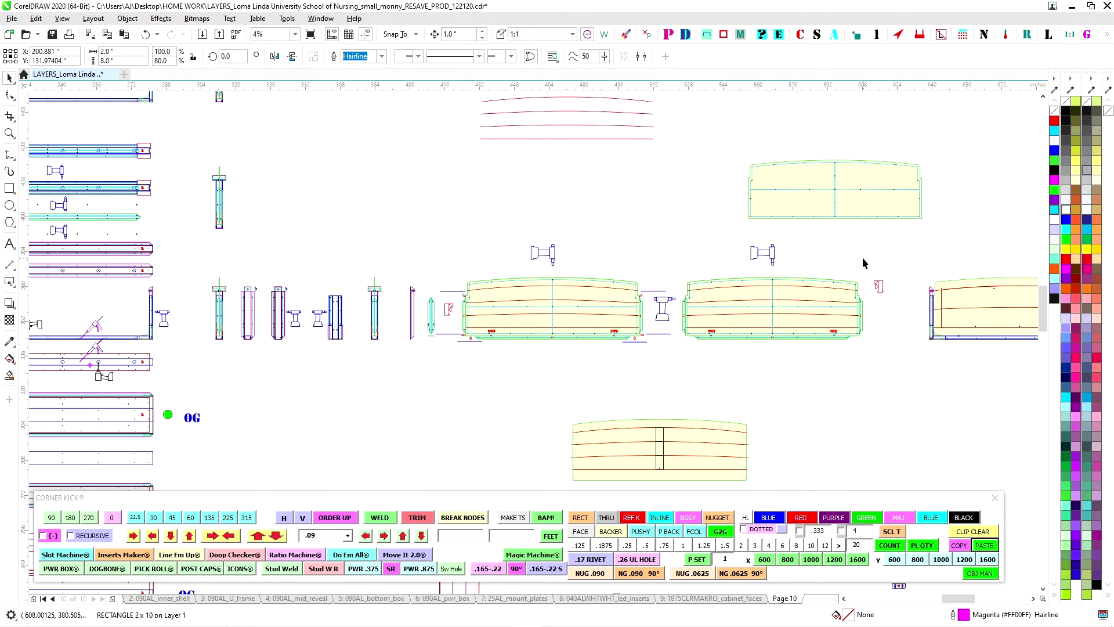
pyautogui.moveTo(863, 257); pyautogui.dragTo(660, 280)
pyautogui.scroll(1, 667, 283)
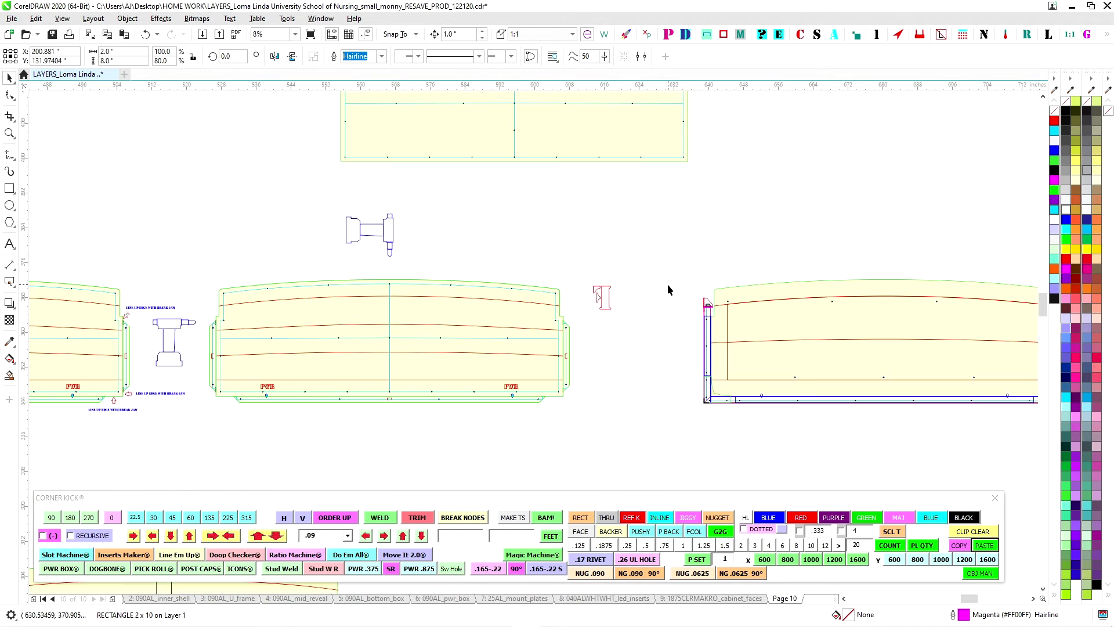
# Select the group of four red lines on the mirrored face panel and compare it with the face seated in its frame.
pyautogui.click(532, 329)
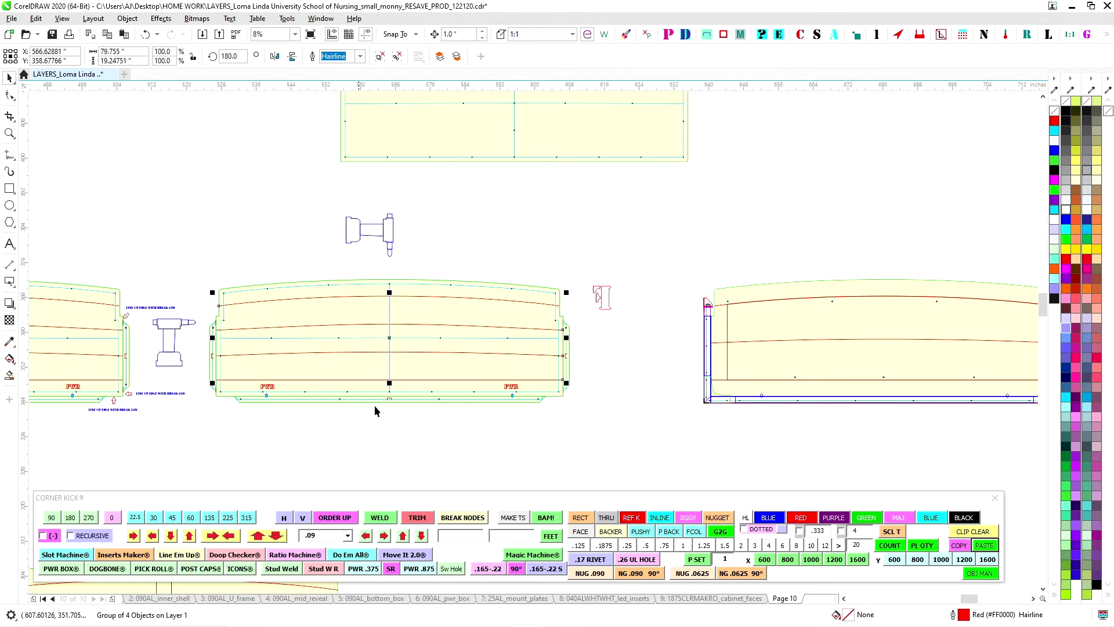
pyautogui.scroll(1, 791, 341)
pyautogui.moveTo(796, 302); pyautogui.dragTo(458, 289)
pyautogui.scroll(1, 464, 288)
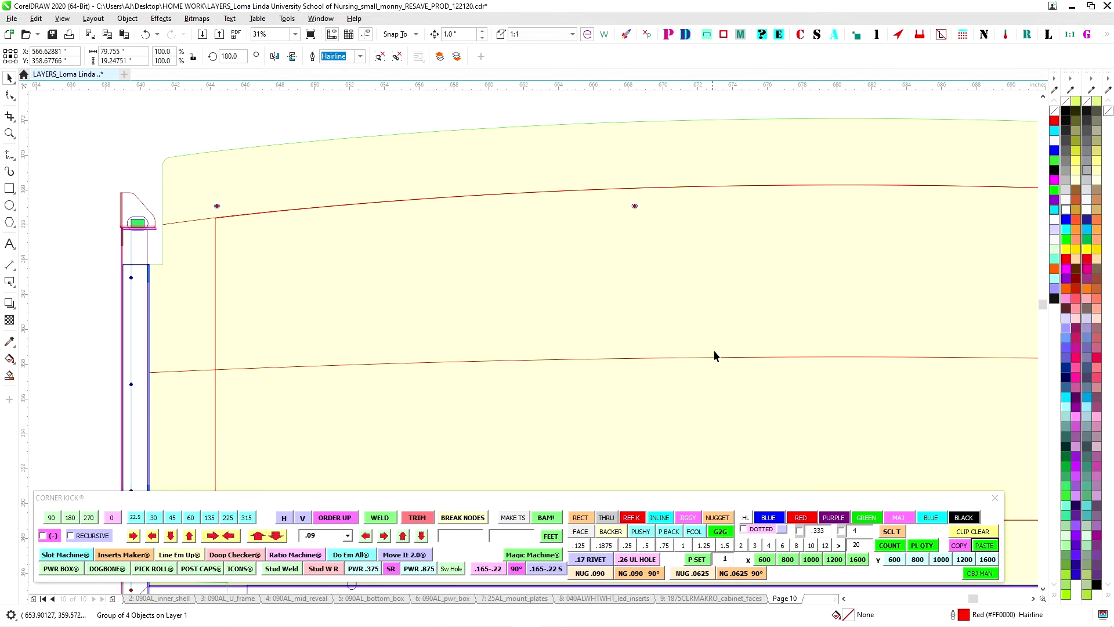
pyautogui.scroll(-2, 700, 360)
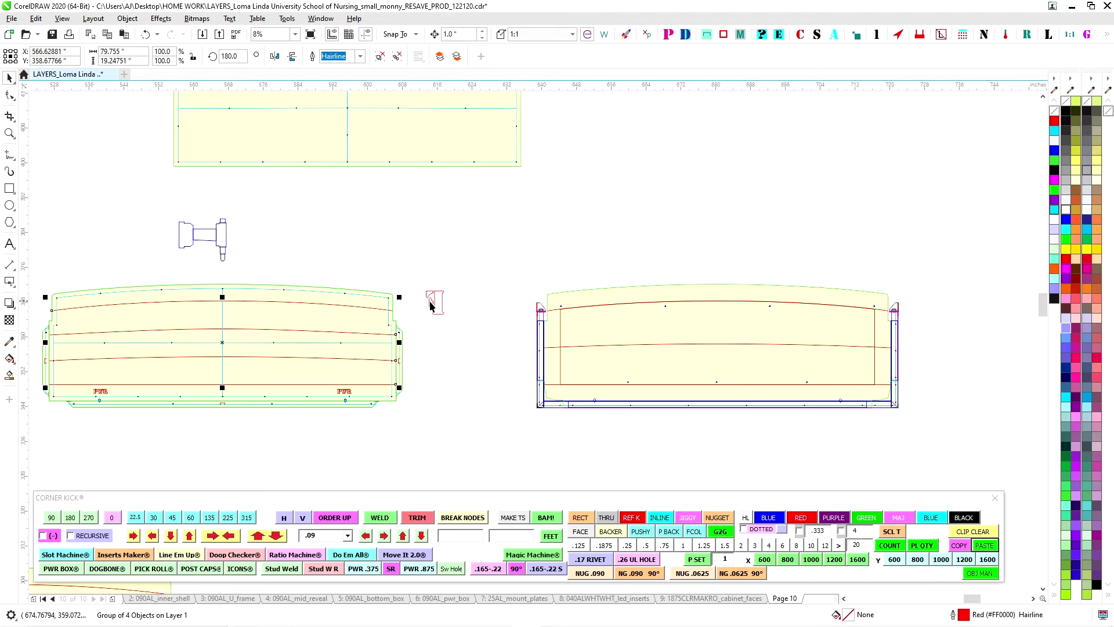
pyautogui.moveTo(444, 383); pyautogui.dragTo(703, 364)
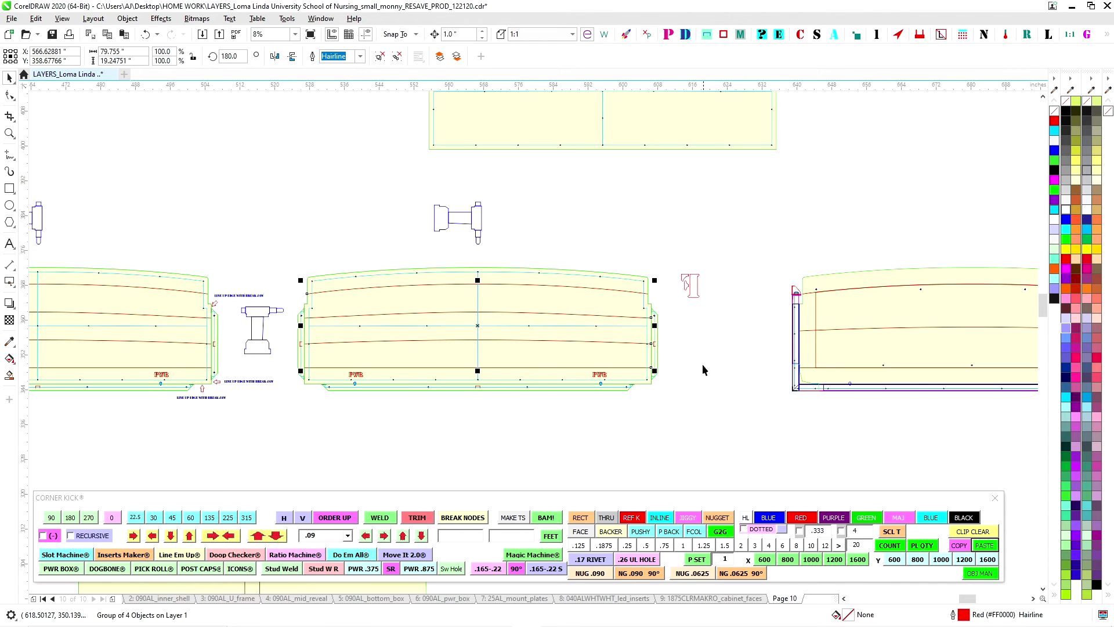
# Select the 52.97059 FEET label above the two sets of red curved lines.
pyautogui.scroll(-1, 467, 409)
pyautogui.moveTo(472, 445); pyautogui.dragTo(535, 306)
pyautogui.moveTo(414, 214); pyautogui.dragTo(504, 461)
pyautogui.click(448, 212)
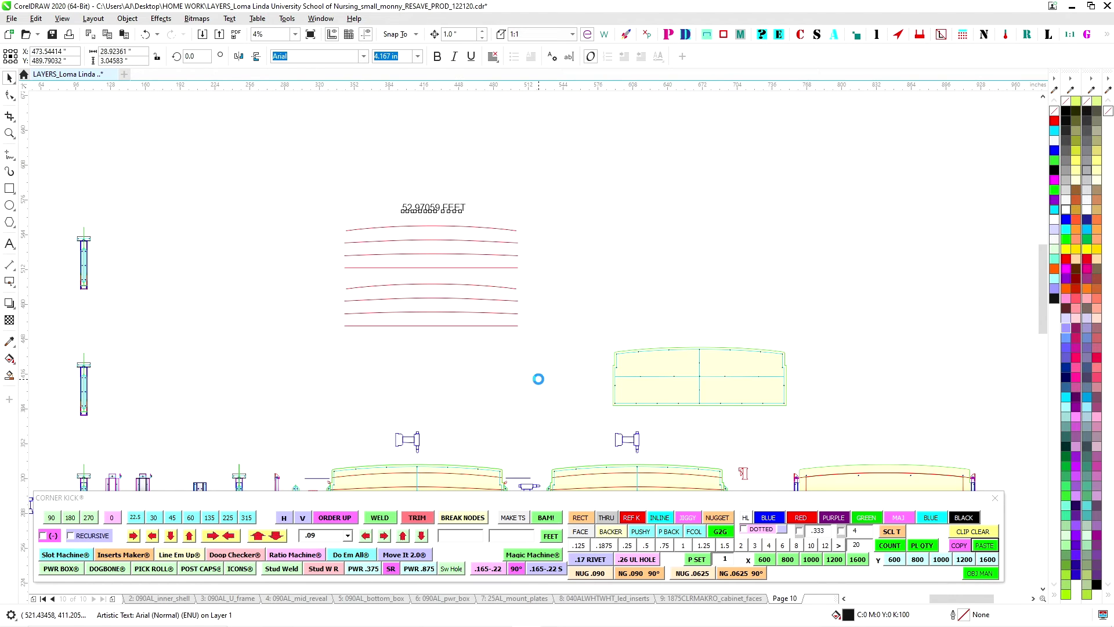
# Review the power box views beneath the NEW HOTNESS MK2 heading, up to the SW panel with the cyan cutout.
pyautogui.scroll(-1, 486, 296)
pyautogui.moveTo(338, 450); pyautogui.dragTo(537, 250)
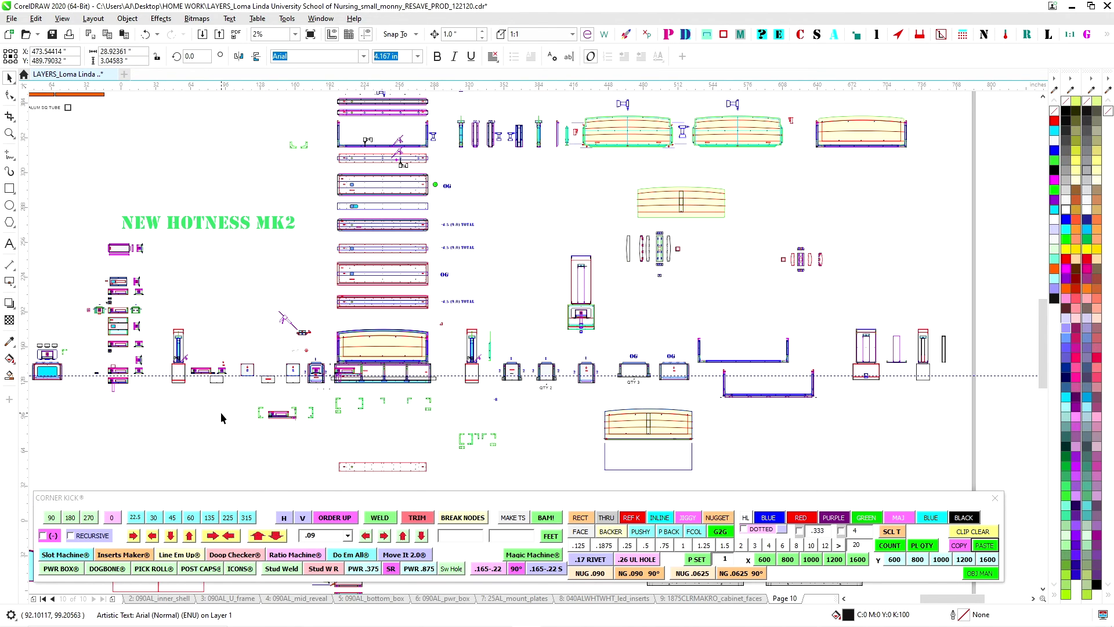
pyautogui.moveTo(221, 413); pyautogui.dragTo(423, 448)
pyautogui.scroll(2, 393, 408)
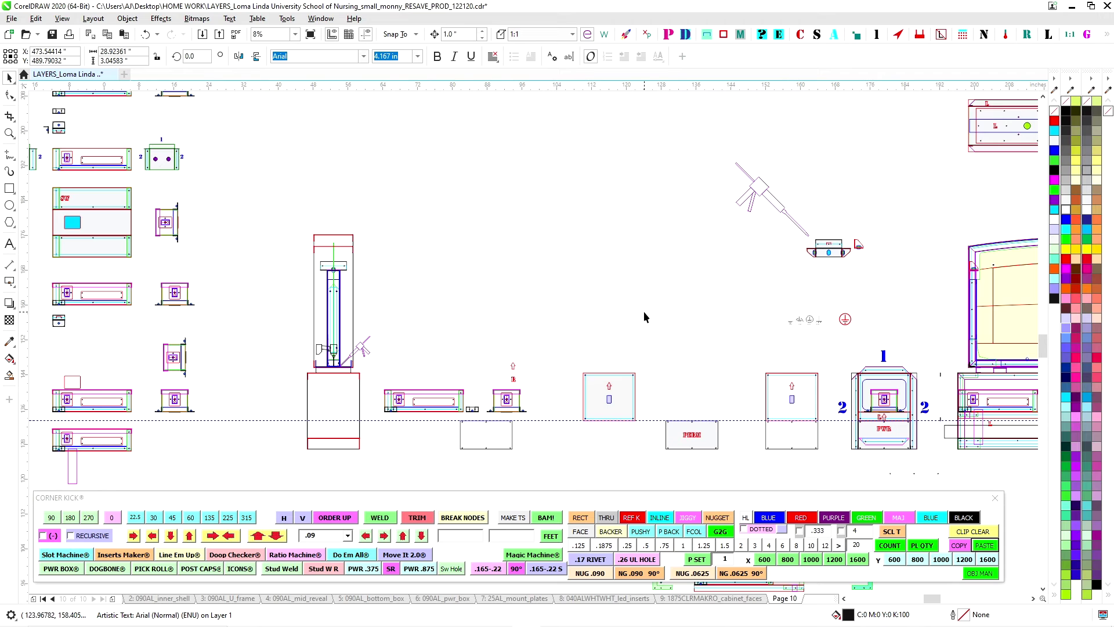
pyautogui.moveTo(249, 234); pyautogui.dragTo(457, 361)
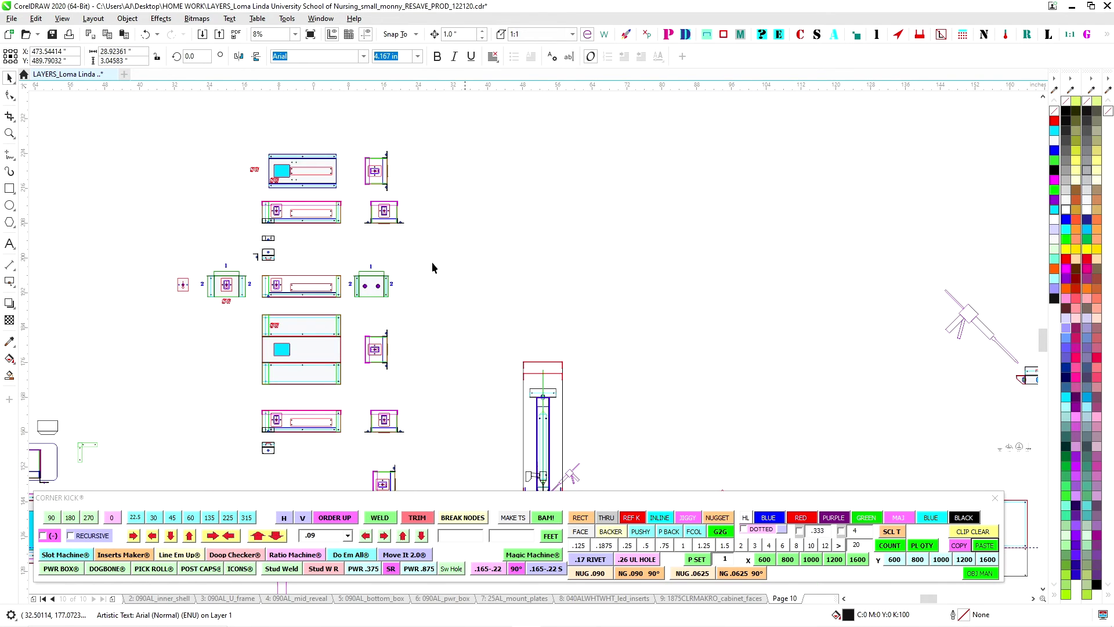
pyautogui.moveTo(343, 227); pyautogui.dragTo(408, 305)
pyautogui.scroll(1, 382, 267)
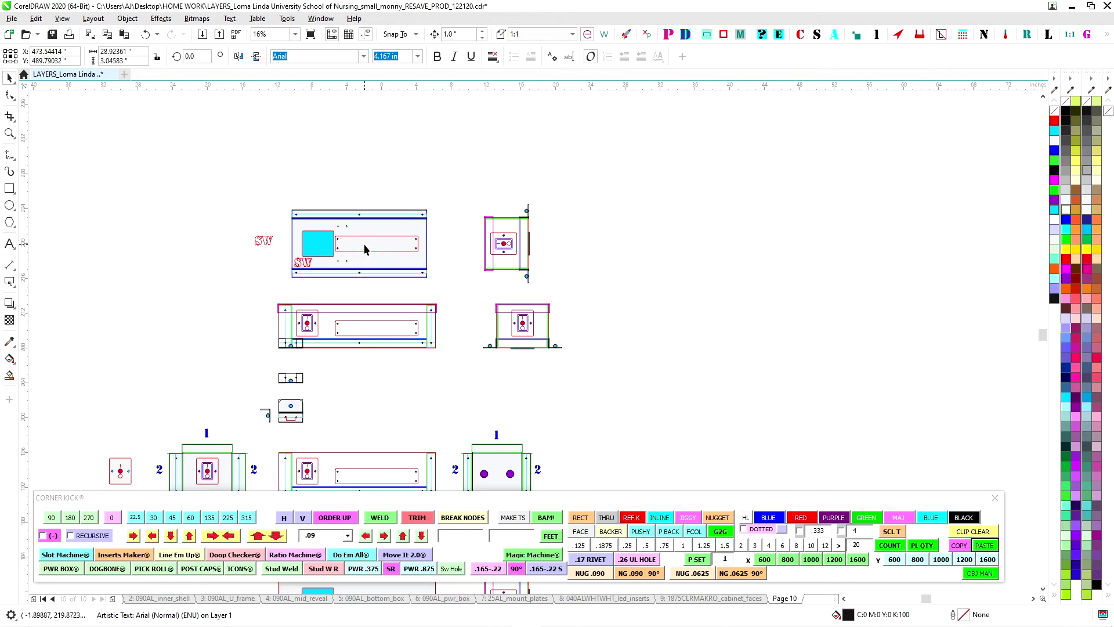
# Examine the side section's lower joint, where the drill and the angled rivet gun reach the inner frame above the base.
pyautogui.scroll(-1, 356, 395)
pyautogui.moveTo(385, 390); pyautogui.dragTo(371, 285)
pyautogui.moveTo(461, 414); pyautogui.dragTo(392, 316)
pyautogui.hscroll(3, 522, 314)
pyautogui.scroll(-1, 523, 314)
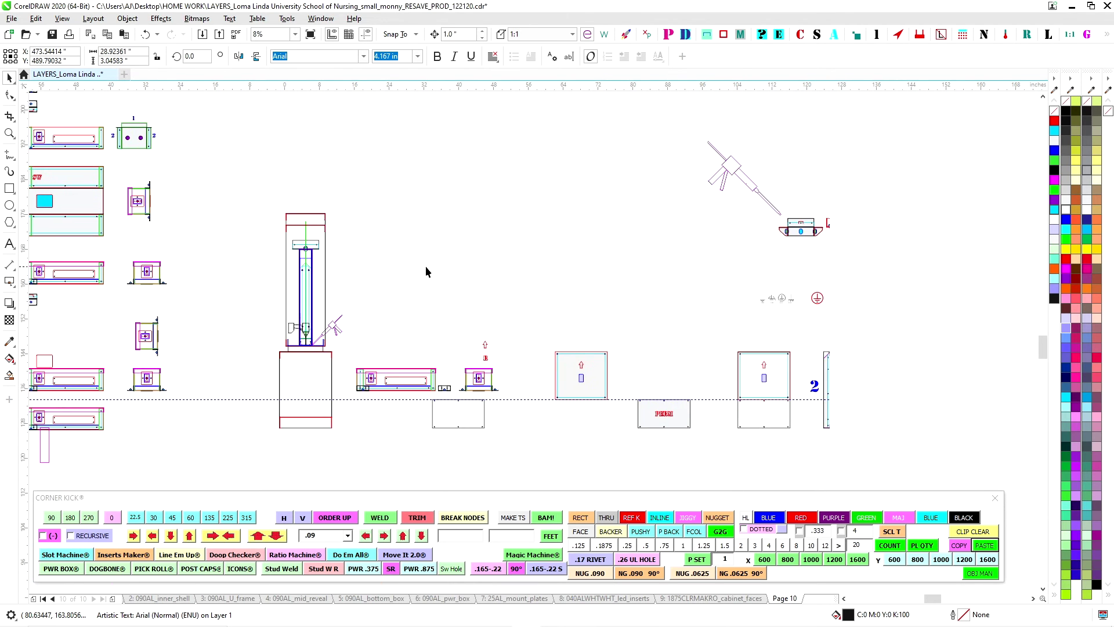
pyautogui.scroll(2, 311, 352)
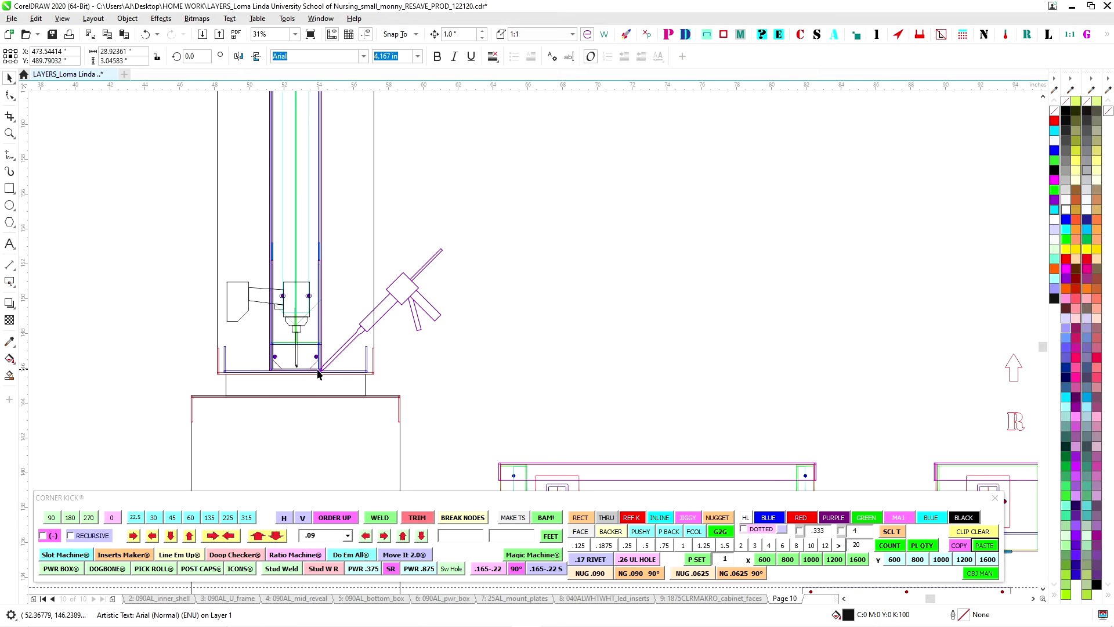
pyautogui.scroll(-1, 278, 380)
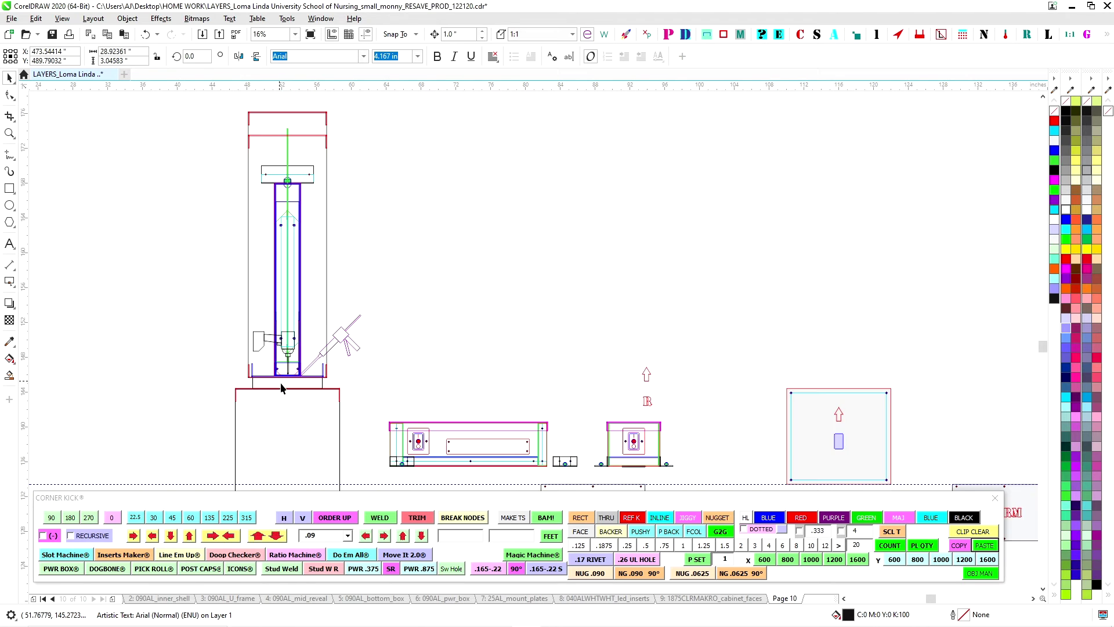
pyautogui.scroll(1, 280, 383)
pyautogui.scroll(2, 278, 380)
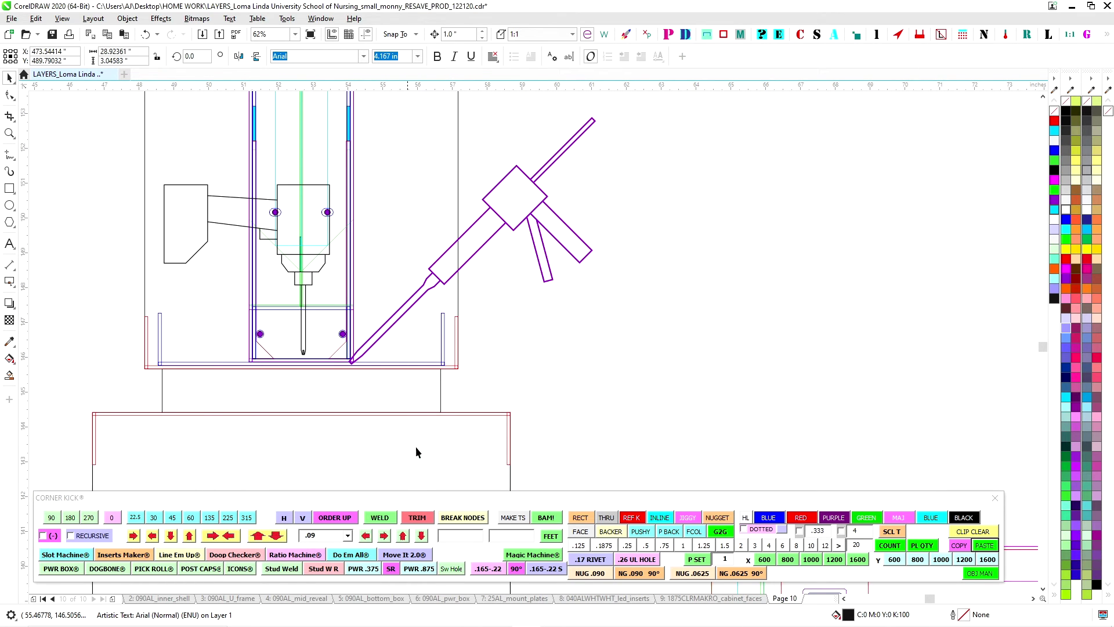
# Try to move the blue .090 extrusion down from the side section's bottom into the gap above the base.
pyautogui.click(409, 343)
pyautogui.click(344, 367)
pyautogui.scroll(-1, 466, 377)
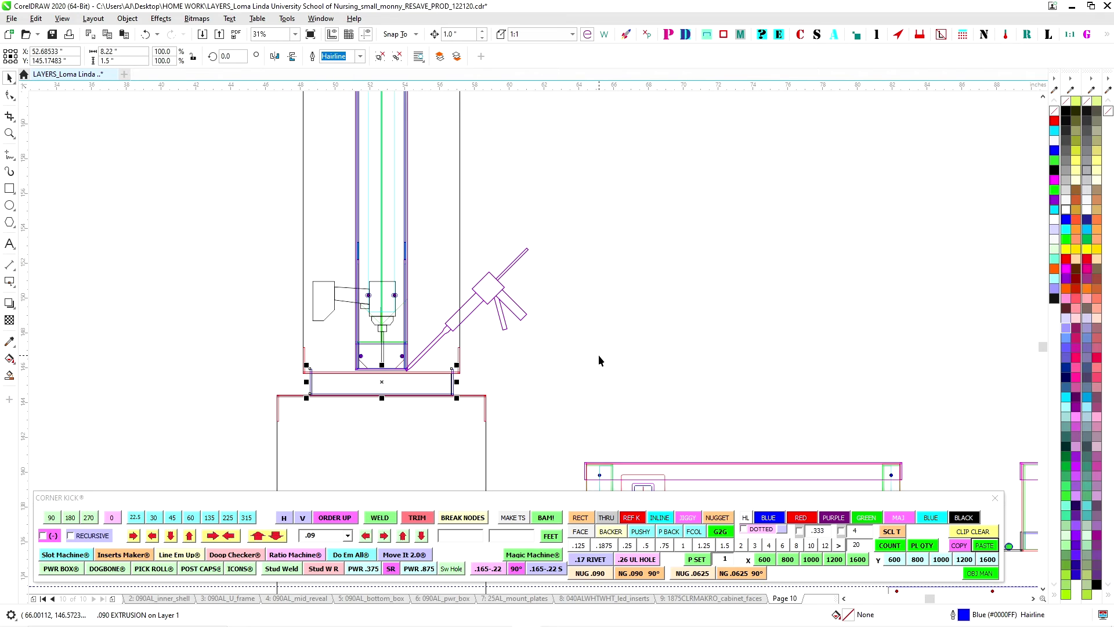
pyautogui.hotkey('ctrl', 'z')
pyautogui.click(600, 358)
# Review the front elevation of the cabinet on its base, followed by the layered frame parts and face panels above it.
pyautogui.scroll(-2, 601, 359)
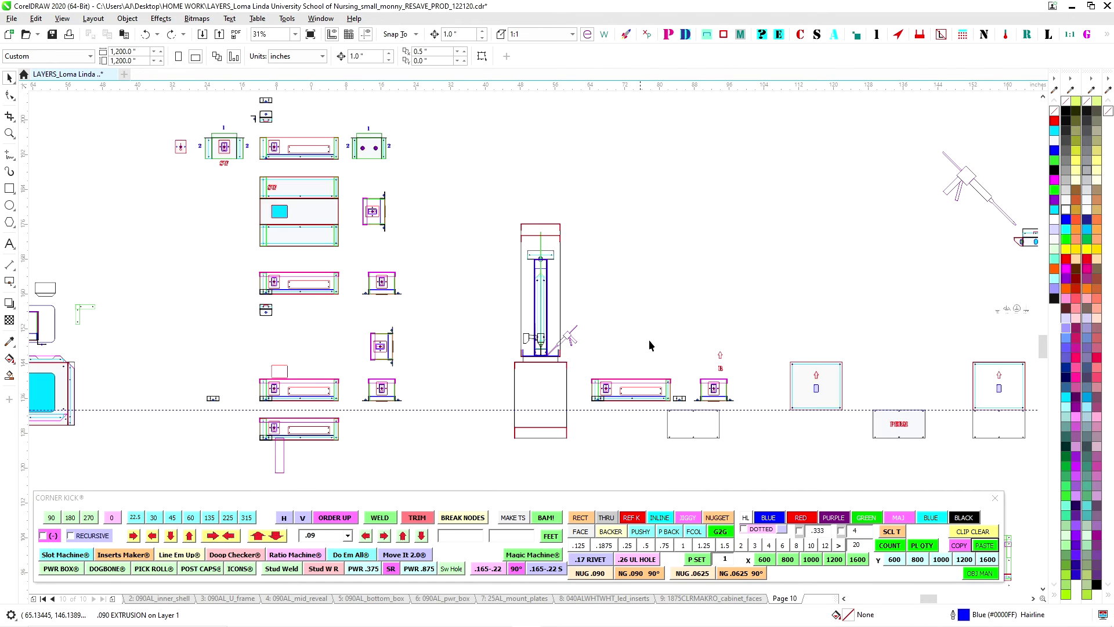
pyautogui.moveTo(649, 342); pyautogui.dragTo(432, 333)
pyautogui.moveTo(680, 316); pyautogui.dragTo(360, 283)
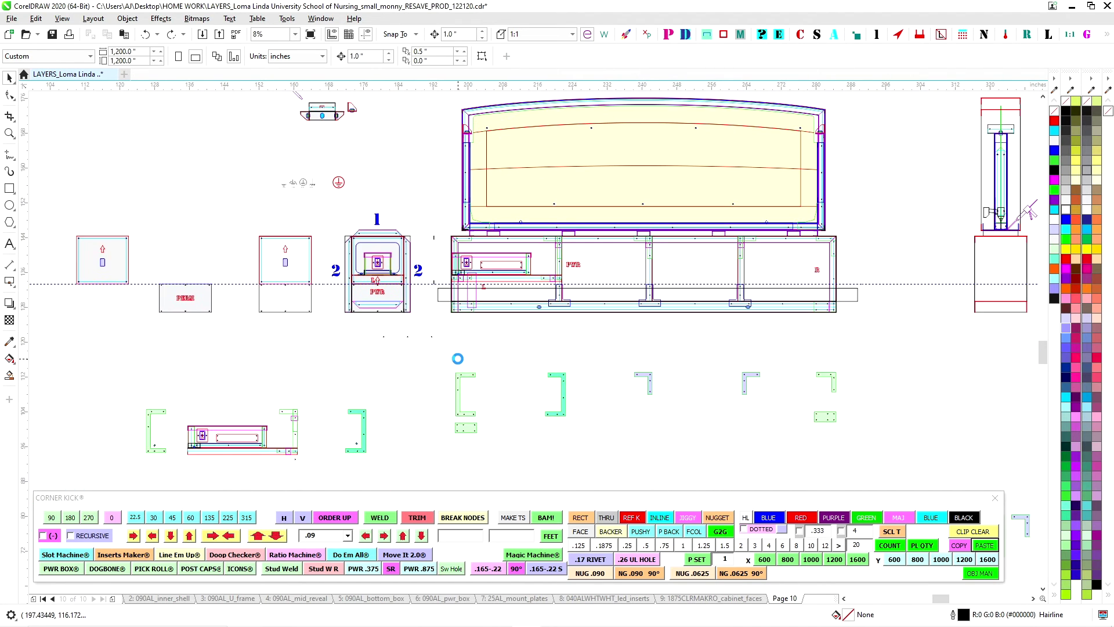
pyautogui.scroll(1, 564, 285)
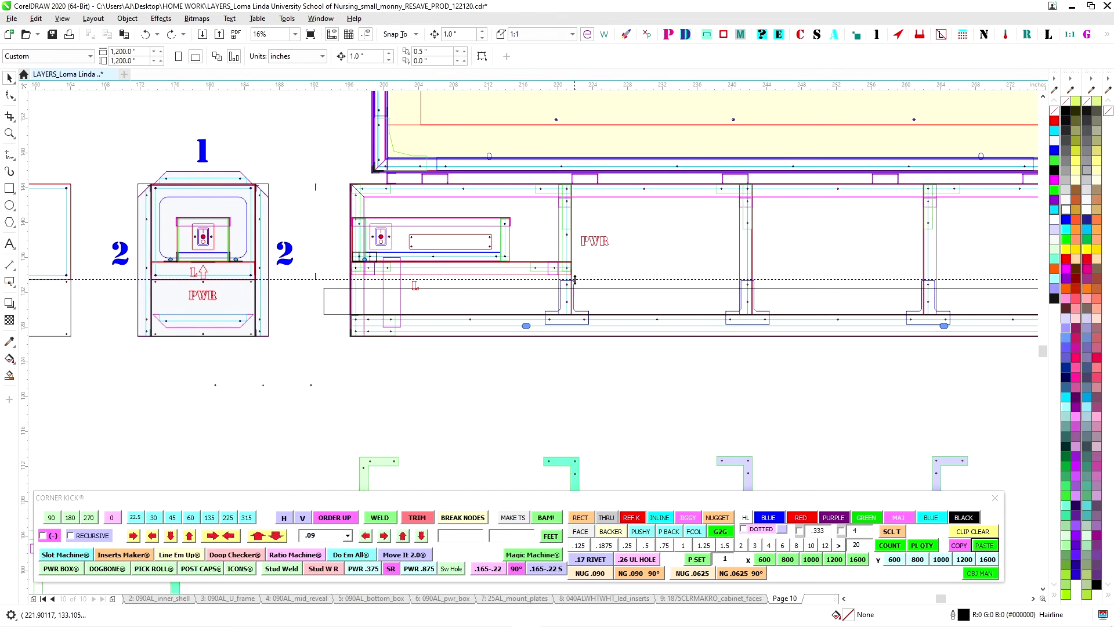
pyautogui.moveTo(901, 381); pyautogui.dragTo(671, 407)
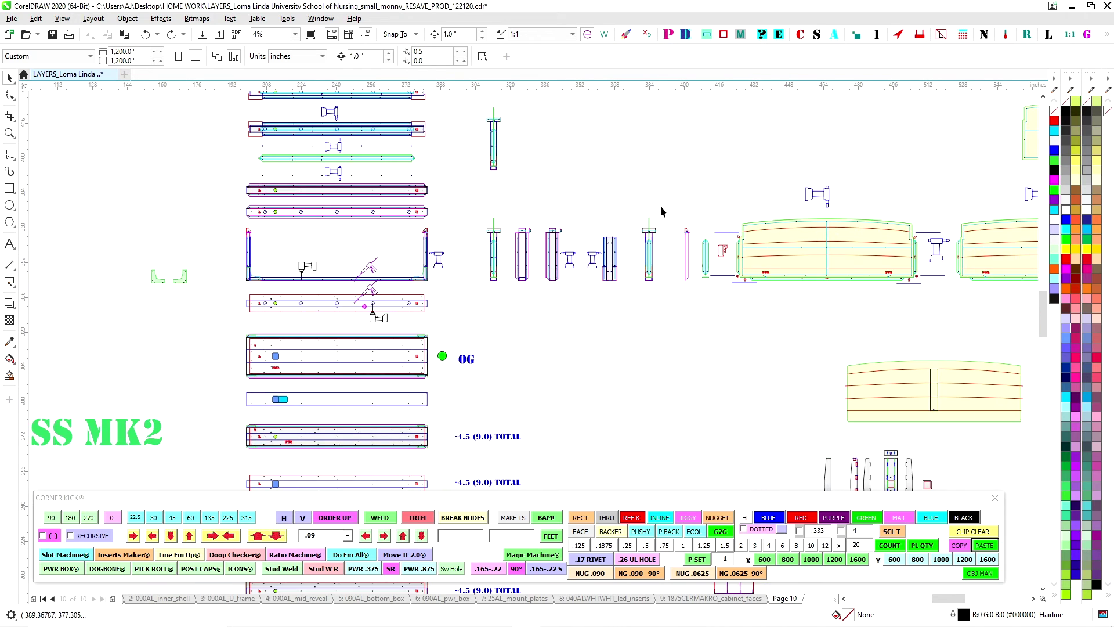
pyautogui.moveTo(661, 206); pyautogui.dragTo(401, 285)
pyautogui.moveTo(422, 235); pyautogui.dragTo(700, 311)
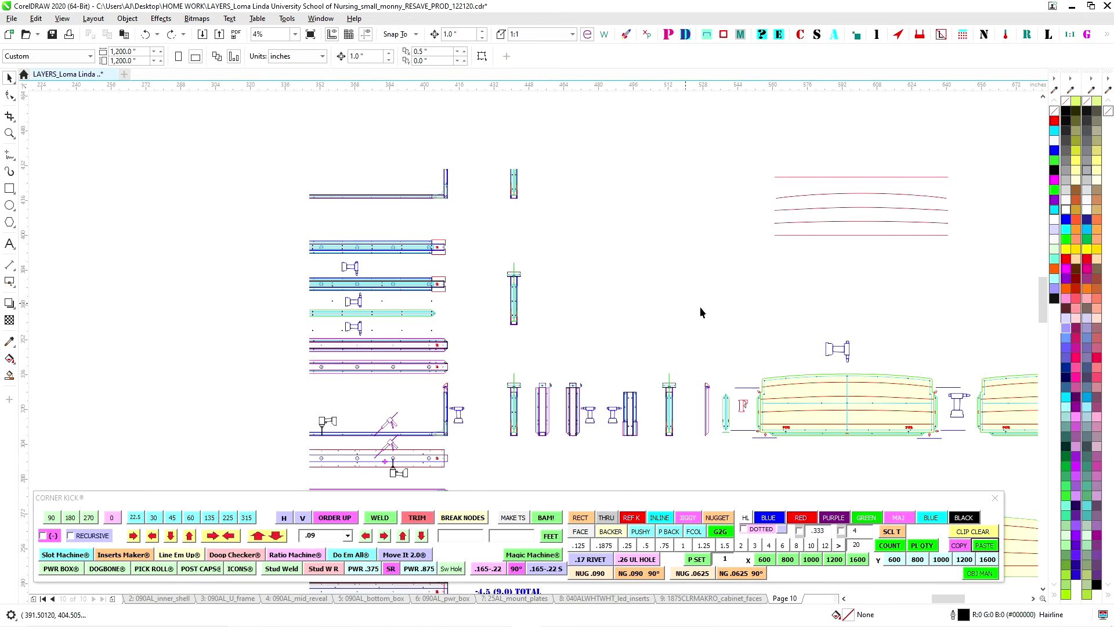
pyautogui.moveTo(388, 258); pyautogui.dragTo(522, 283)
pyautogui.scroll(-1, 522, 283)
pyautogui.moveTo(557, 372); pyautogui.dragTo(462, 272)
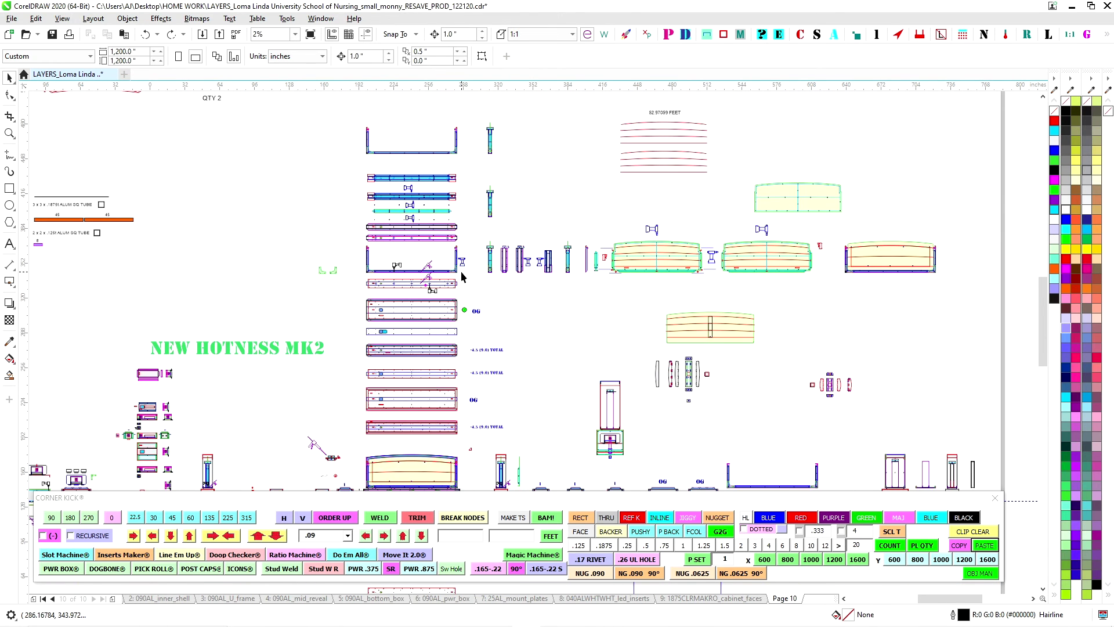
# Check the aluminium square tube cut list by selecting the orange 3 x 3 x .1875t bars and the purple 2 x 2 x .125t piece.
pyautogui.moveTo(266, 262); pyautogui.dragTo(663, 332)
pyautogui.scroll(2, 469, 279)
pyautogui.click(627, 320)
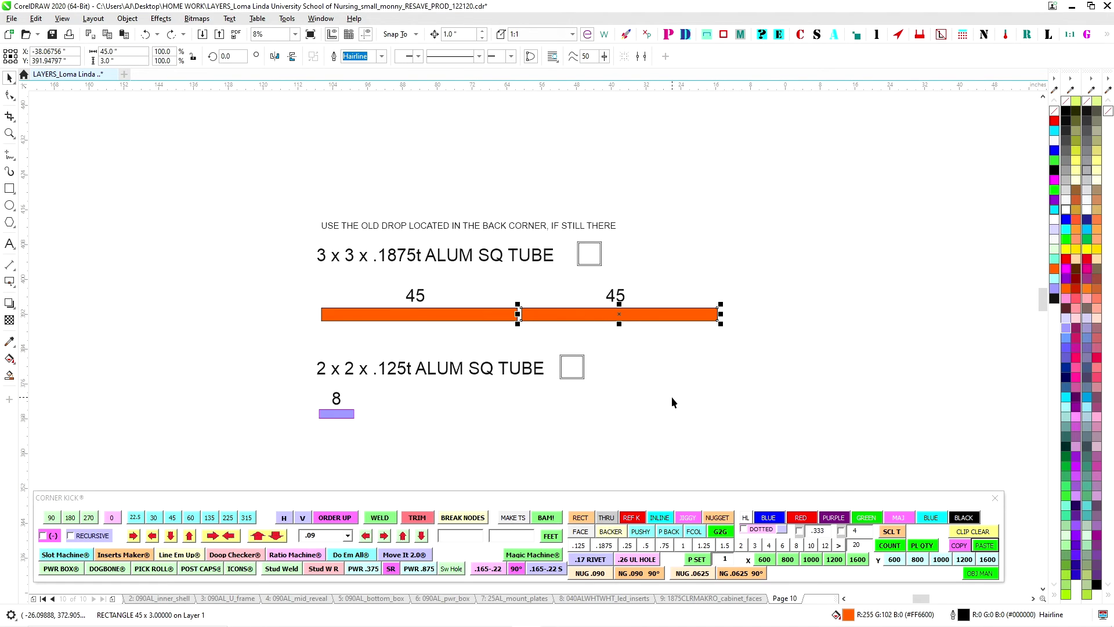
pyautogui.moveTo(222, 179); pyautogui.dragTo(265, 220)
pyautogui.moveTo(788, 407); pyautogui.dragTo(368, 182)
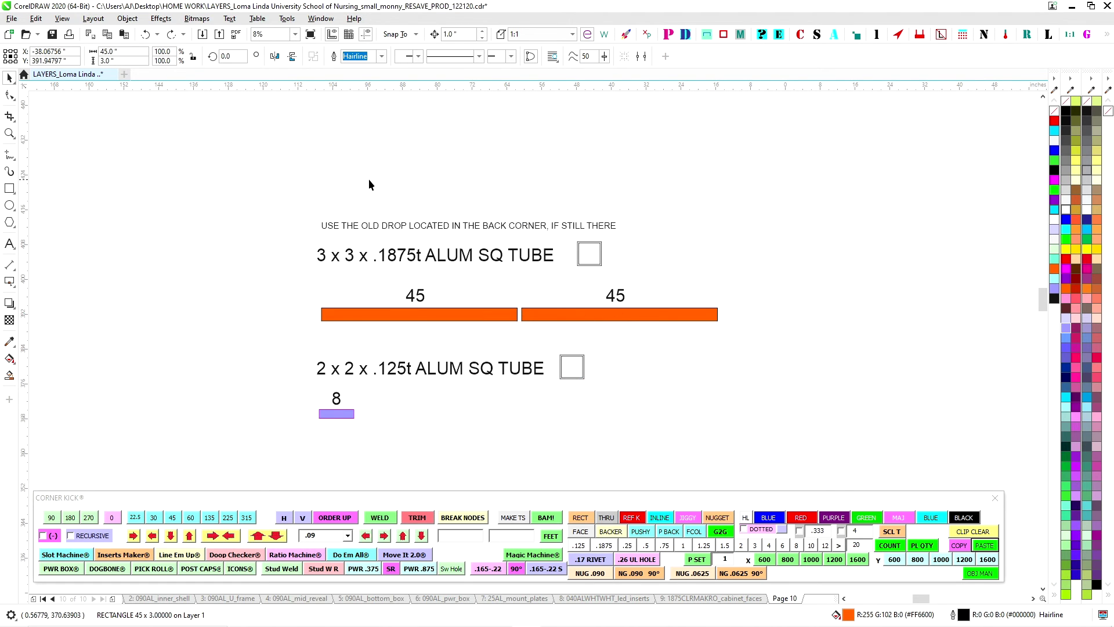
pyautogui.click(388, 318)
pyautogui.click(561, 318)
pyautogui.scroll(2, 337, 429)
pyautogui.click(341, 389)
pyautogui.scroll(-4, 378, 378)
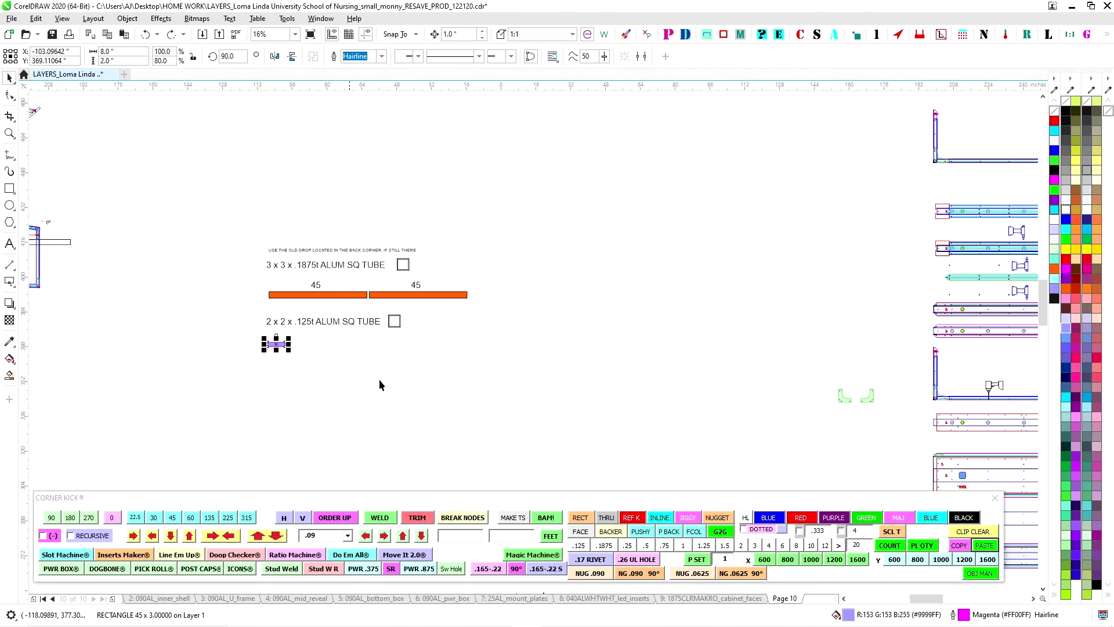
pyautogui.click(325, 466)
# Open the 090AL_outer_shell page, select all its parts, and view the 090AL_inner_shell page with nothing selected.
pyautogui.click(43, 599)
pyautogui.scroll(-1, 371, 320)
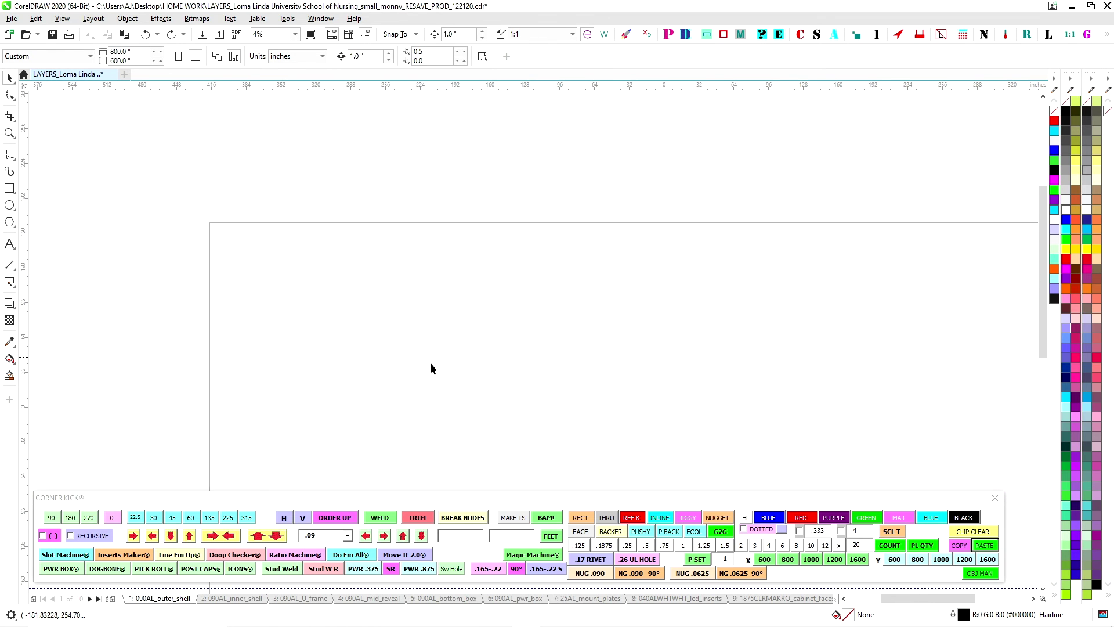
pyautogui.click(708, 36)
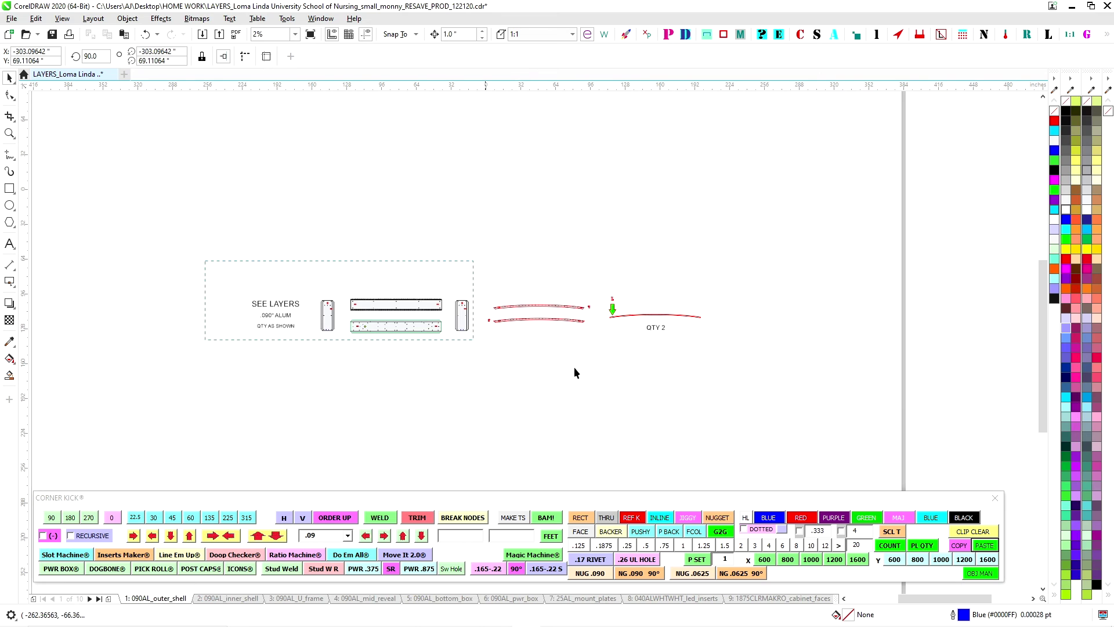
pyautogui.hotkey('ctrl', 'a')
pyautogui.click(227, 598)
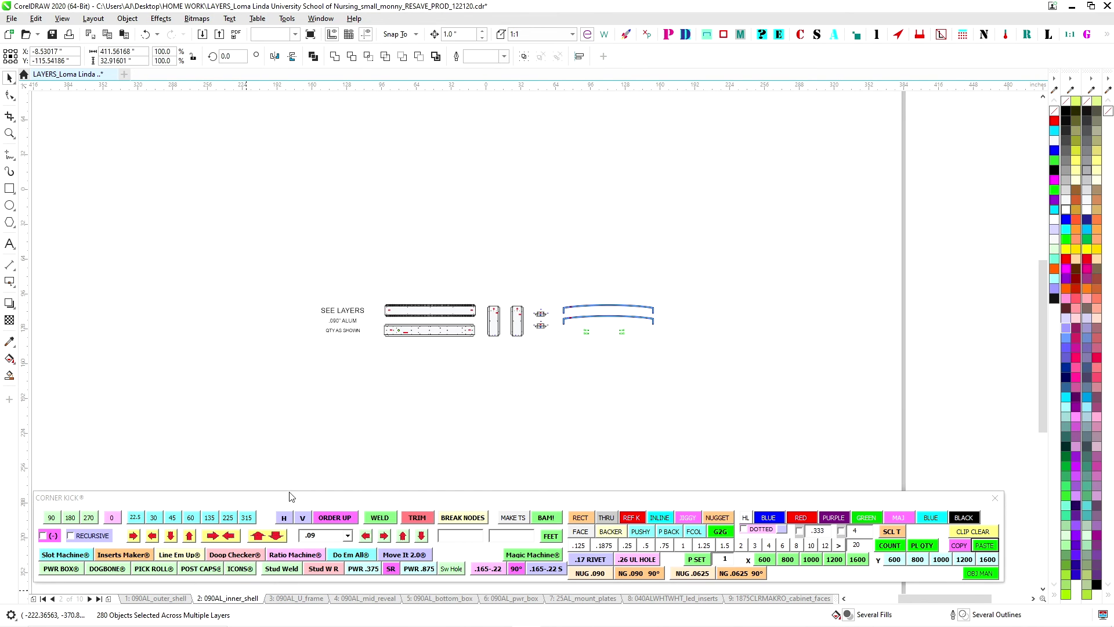
pyautogui.press('Escape')
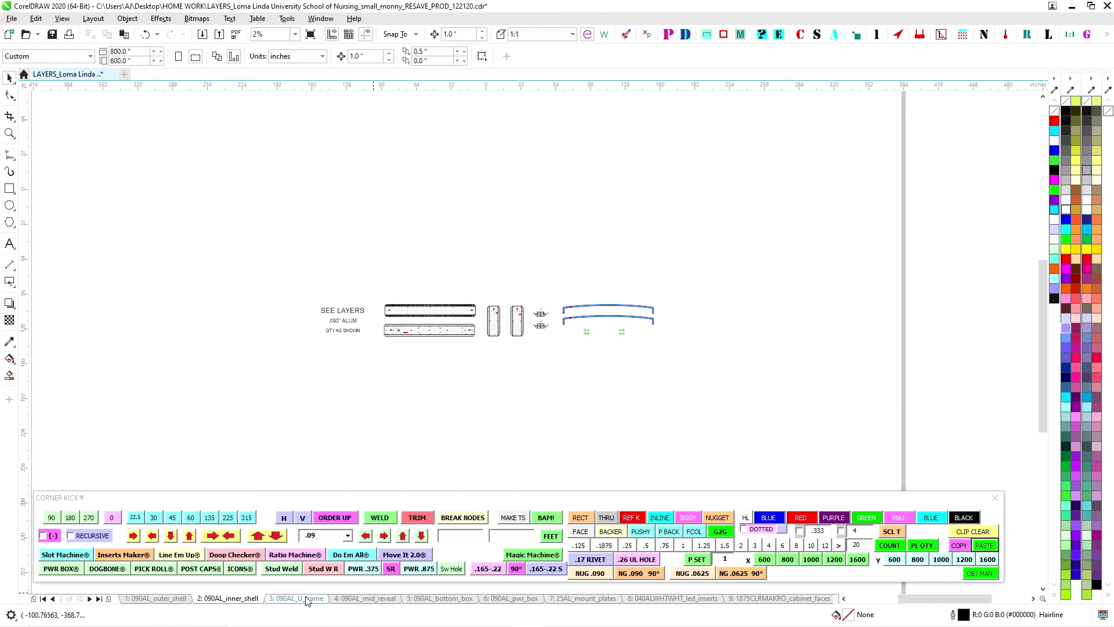
# Look through the 090AL_U_frame, 090AL_mid_reveal, 090AL_bottom_box and 090AL_pwr_box production pages.
pyautogui.click(306, 599)
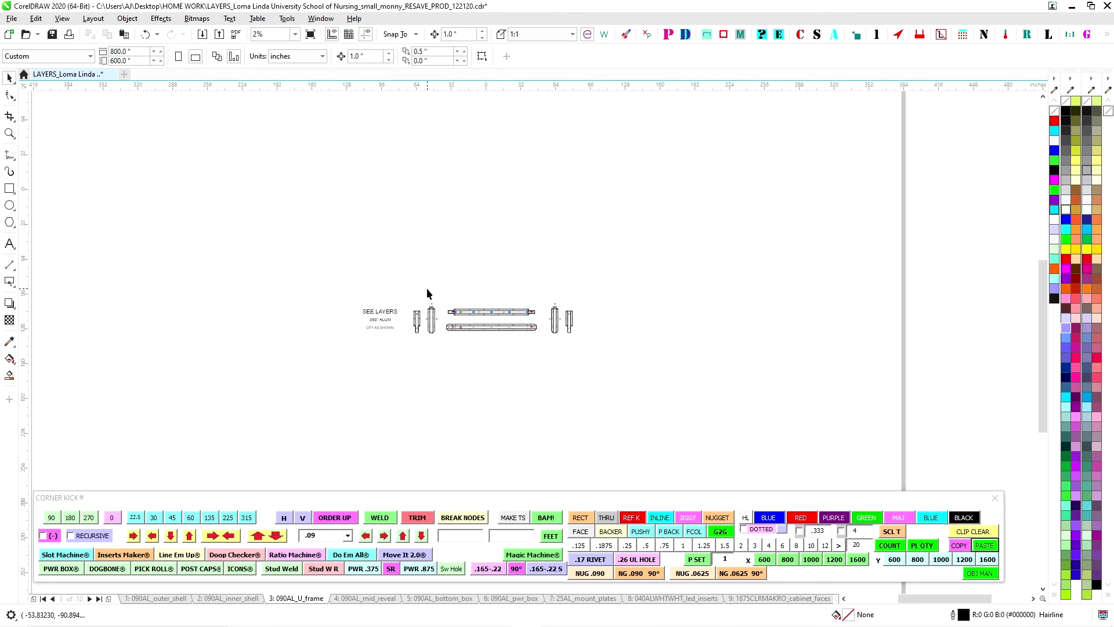
pyautogui.click(351, 598)
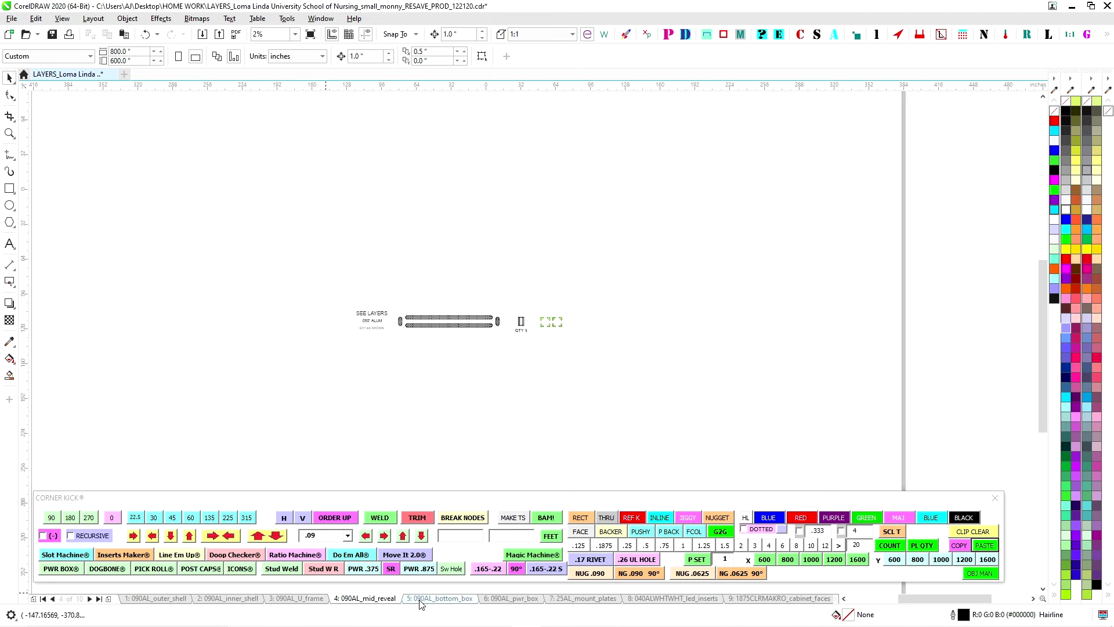
pyautogui.click(422, 602)
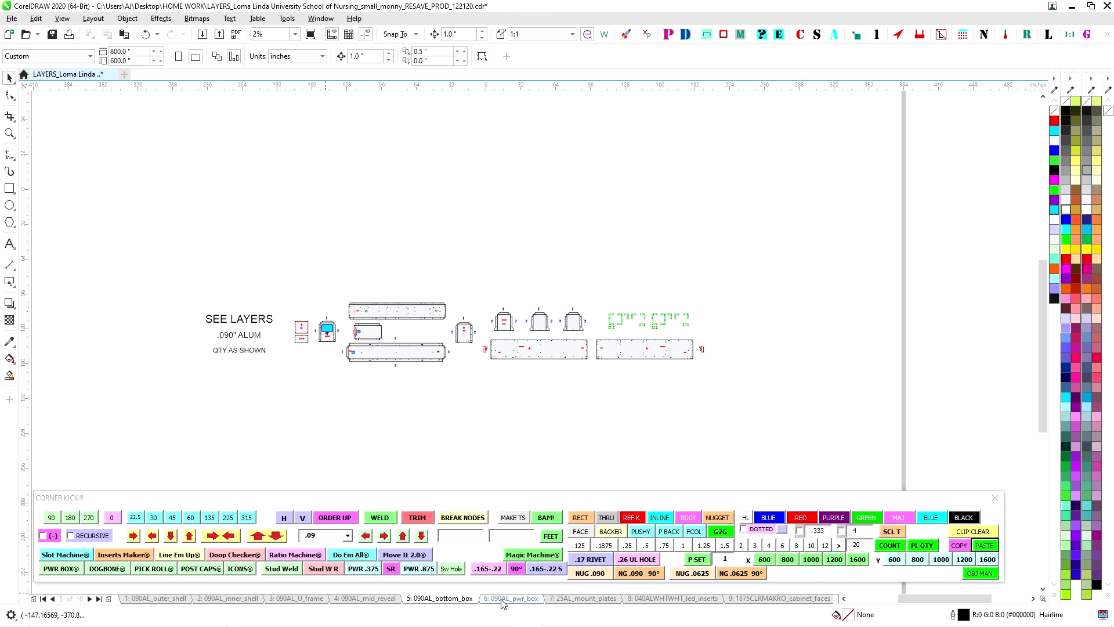
pyautogui.click(502, 600)
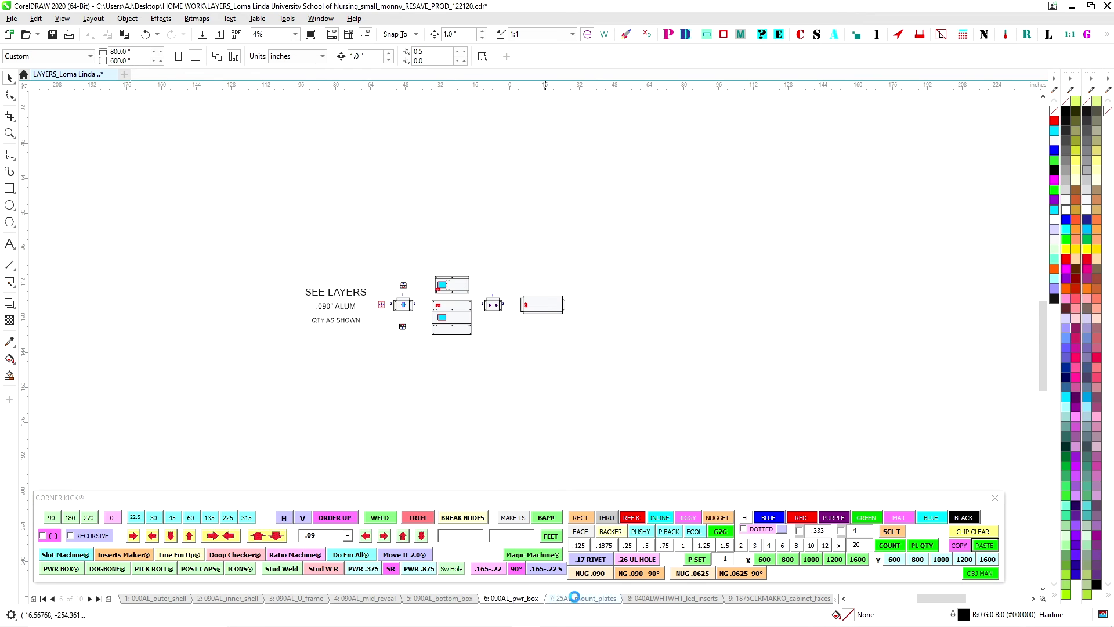
# View the mount plates page and the LED inserts page, inspecting the cyan hole below a PWR label on the insert.
pyautogui.click(582, 599)
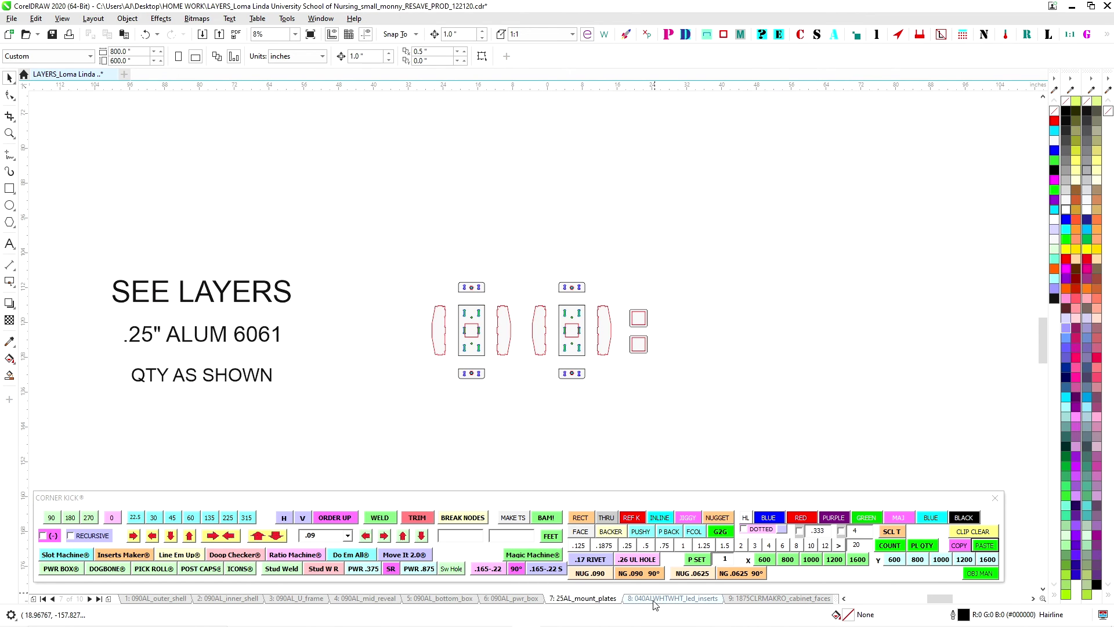
pyautogui.click(672, 598)
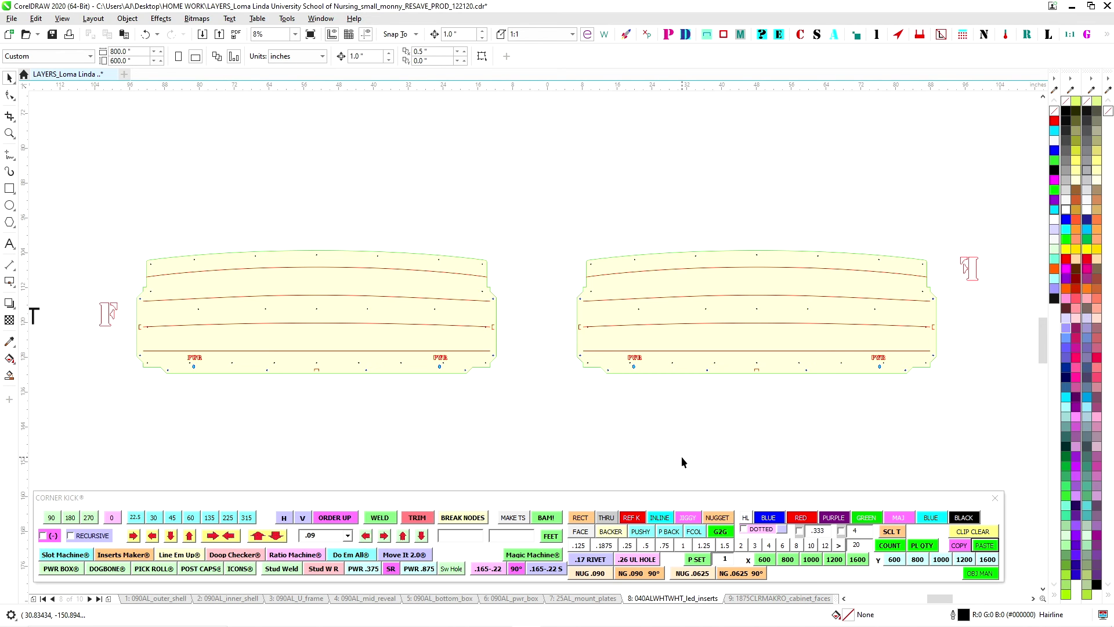
pyautogui.scroll(3, 622, 359)
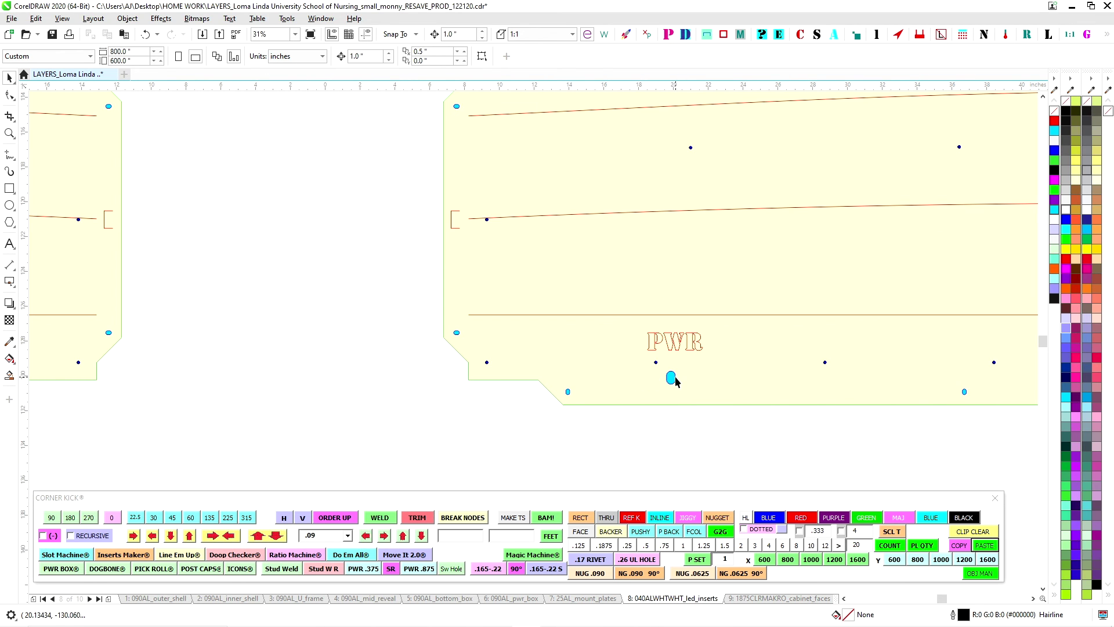
pyautogui.scroll(-3, 410, 399)
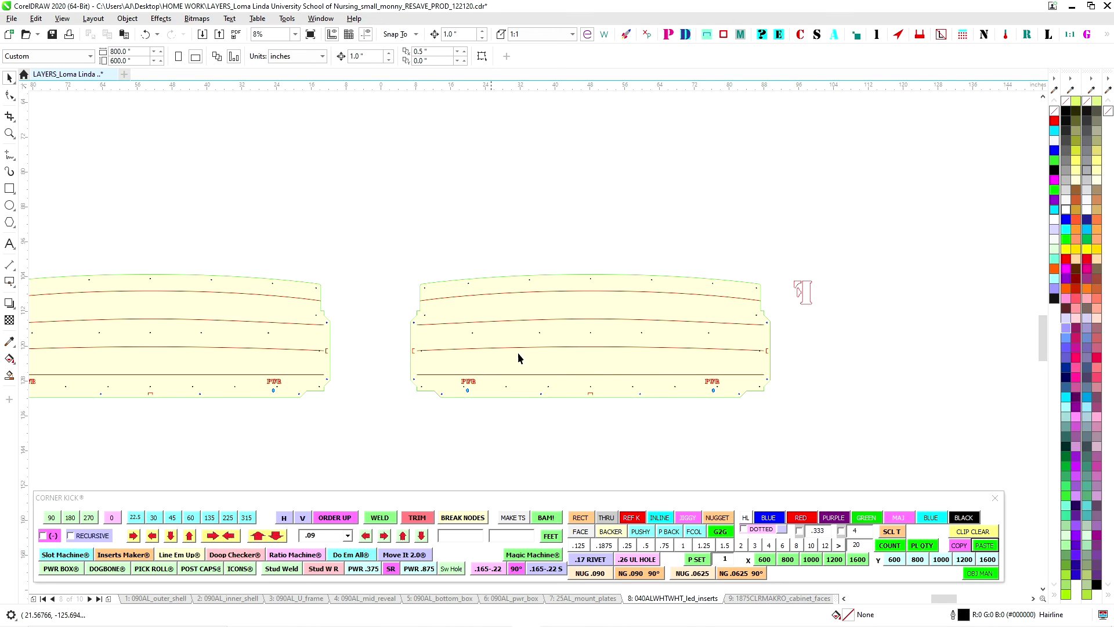
# View the 1875CLRMAKRO_cabinet_faces page and read the material note beside the clear face.
pyautogui.click(740, 598)
pyautogui.moveTo(517, 346); pyautogui.dragTo(706, 286)
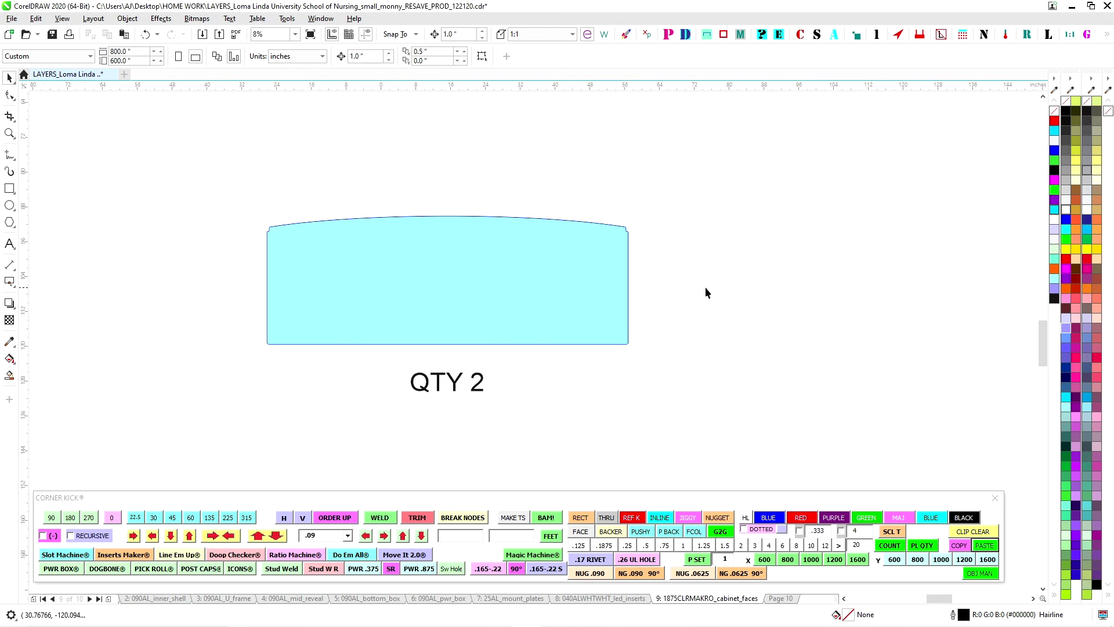
pyautogui.scroll(-1, 707, 287)
pyautogui.scroll(4, 384, 291)
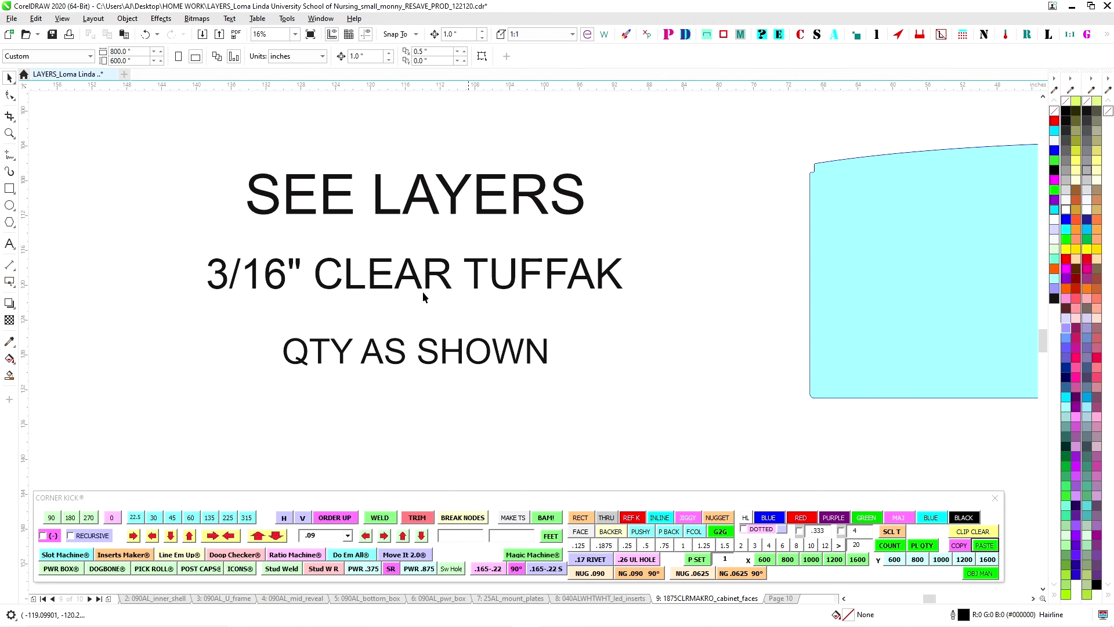
# Return to Page 10 and examine the wire hole at the face frame's lower rail and the matching holes below the panel's PWR labels.
pyautogui.click(781, 604)
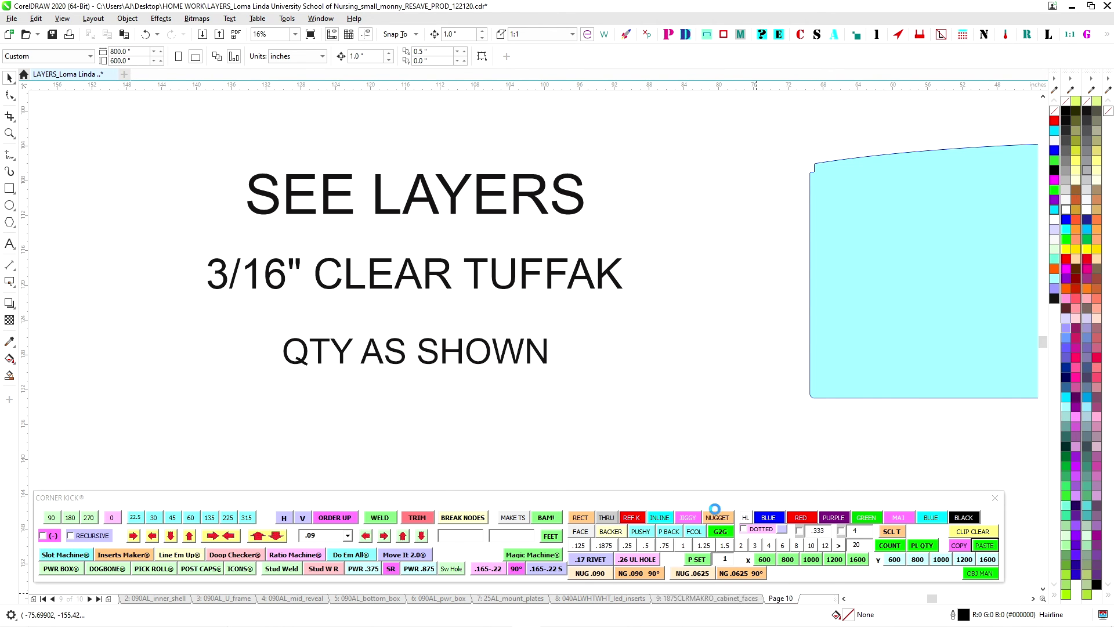
pyautogui.scroll(-3, 513, 339)
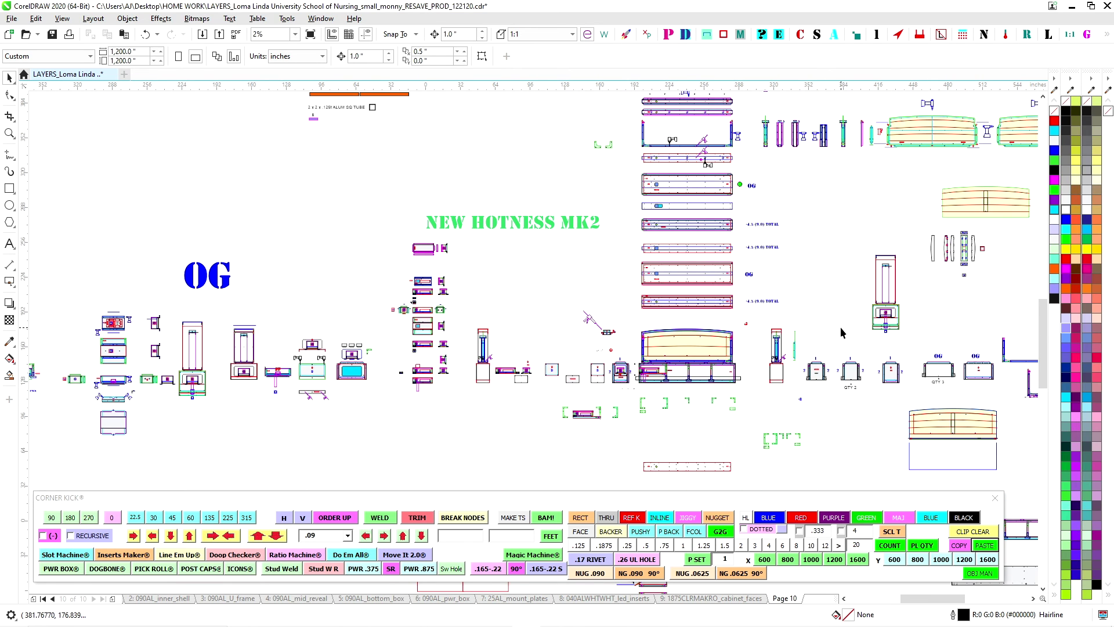
pyautogui.moveTo(835, 329); pyautogui.dragTo(443, 321)
pyautogui.moveTo(281, 271); pyautogui.dragTo(310, 353)
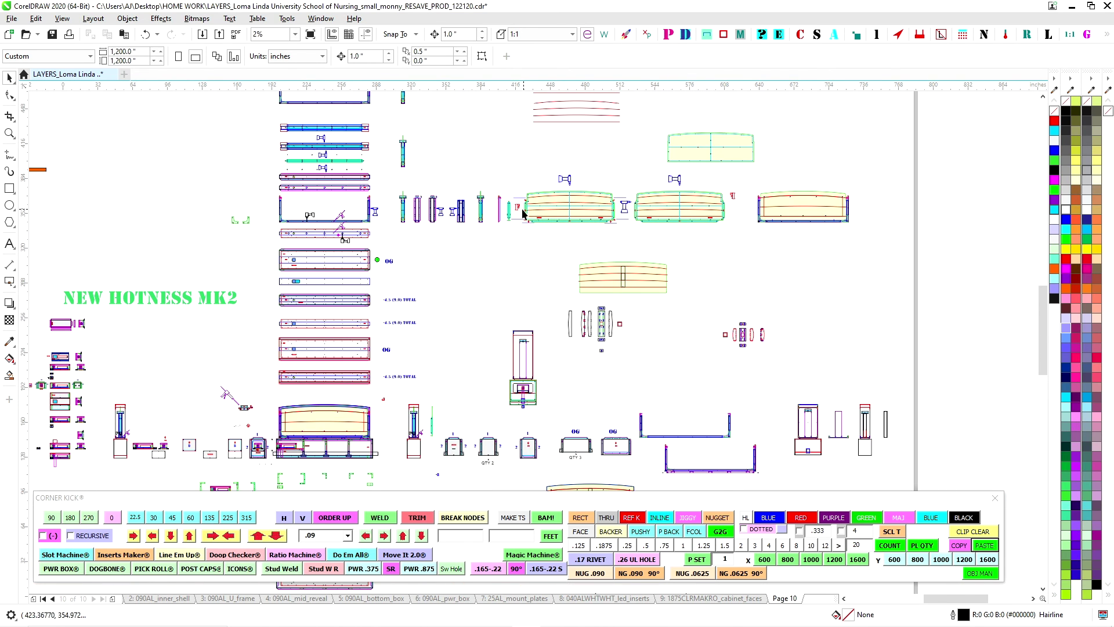
pyautogui.scroll(7, 773, 223)
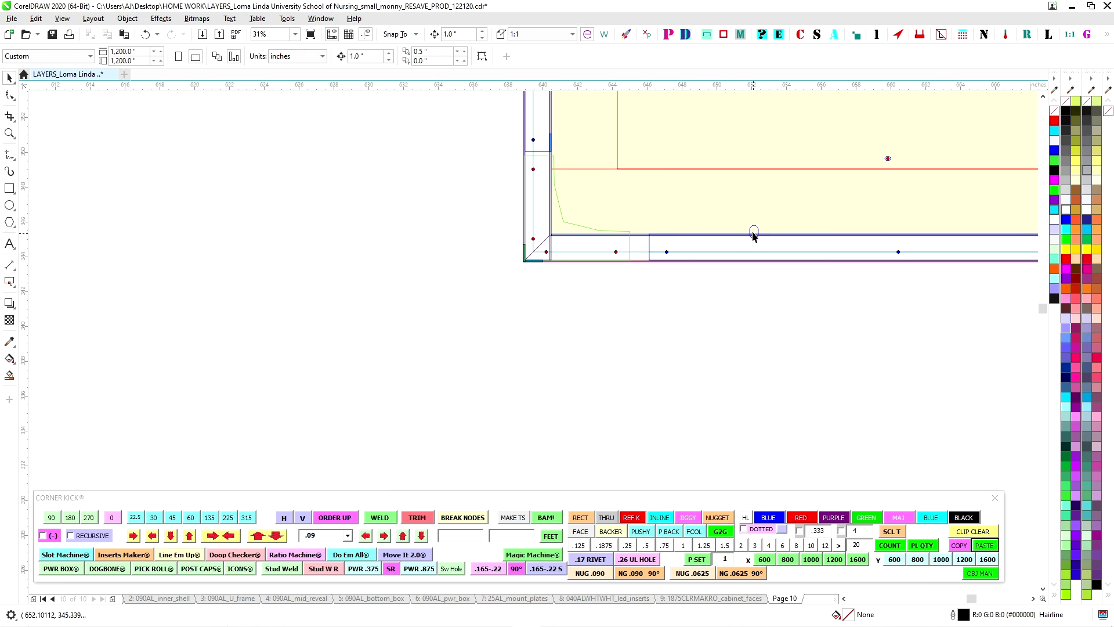
pyautogui.scroll(-2, 753, 235)
pyautogui.moveTo(132, 310); pyautogui.dragTo(504, 318)
pyautogui.scroll(-1, 502, 319)
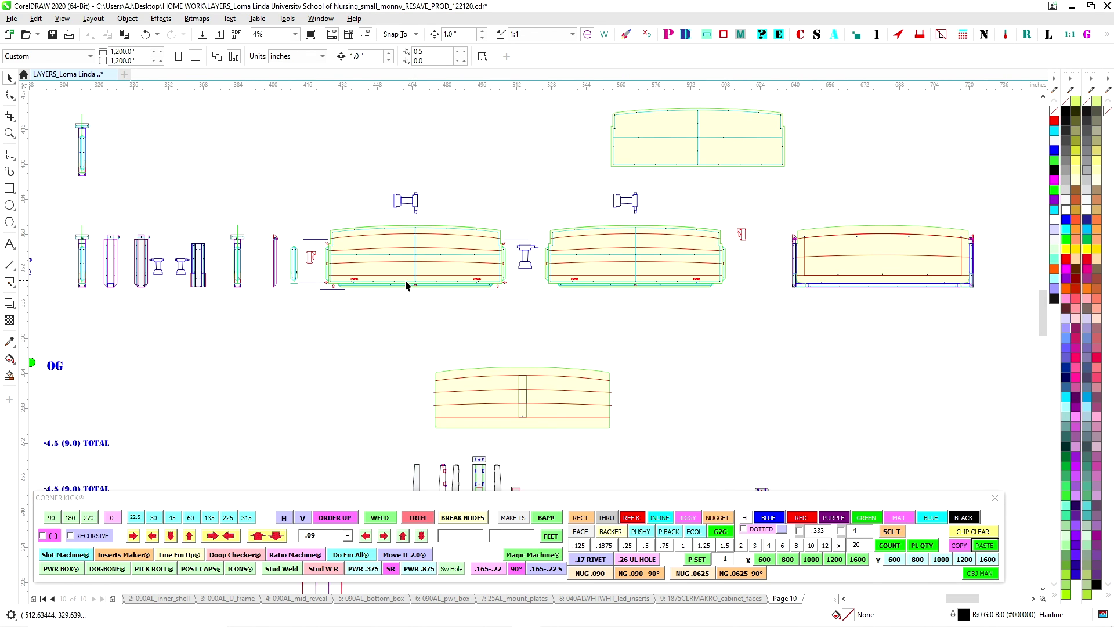
pyautogui.scroll(2, 355, 281)
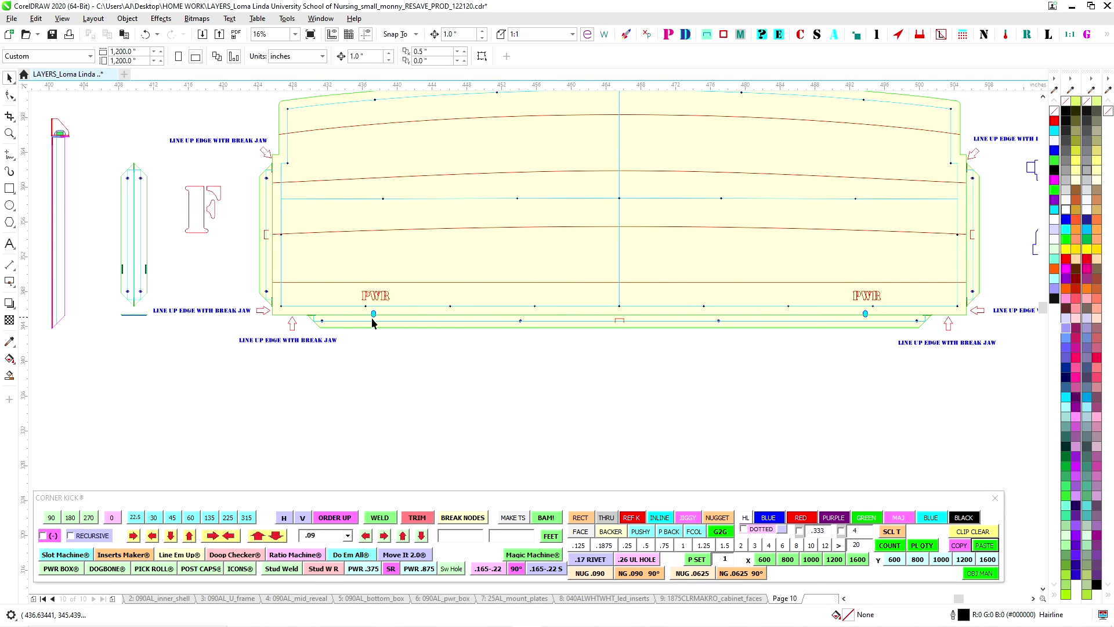
pyautogui.scroll(-3, 375, 311)
pyautogui.scroll(1, 744, 398)
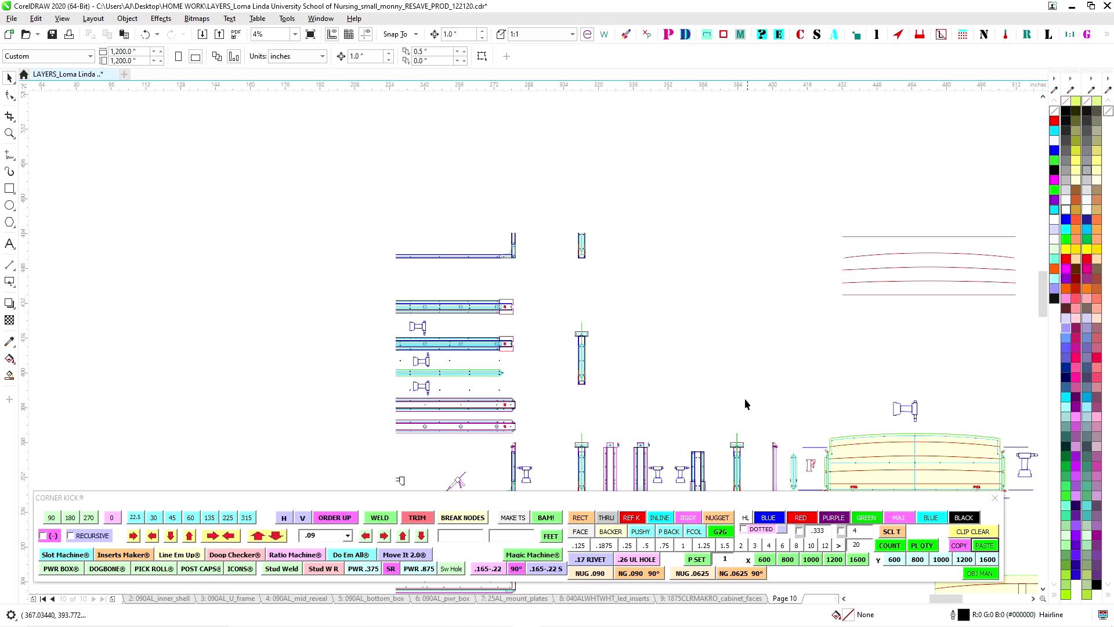
# Select the green wire-hole circle near the L end of the second frame strip and compare it with the frame parts below.
pyautogui.scroll(2, 371, 350)
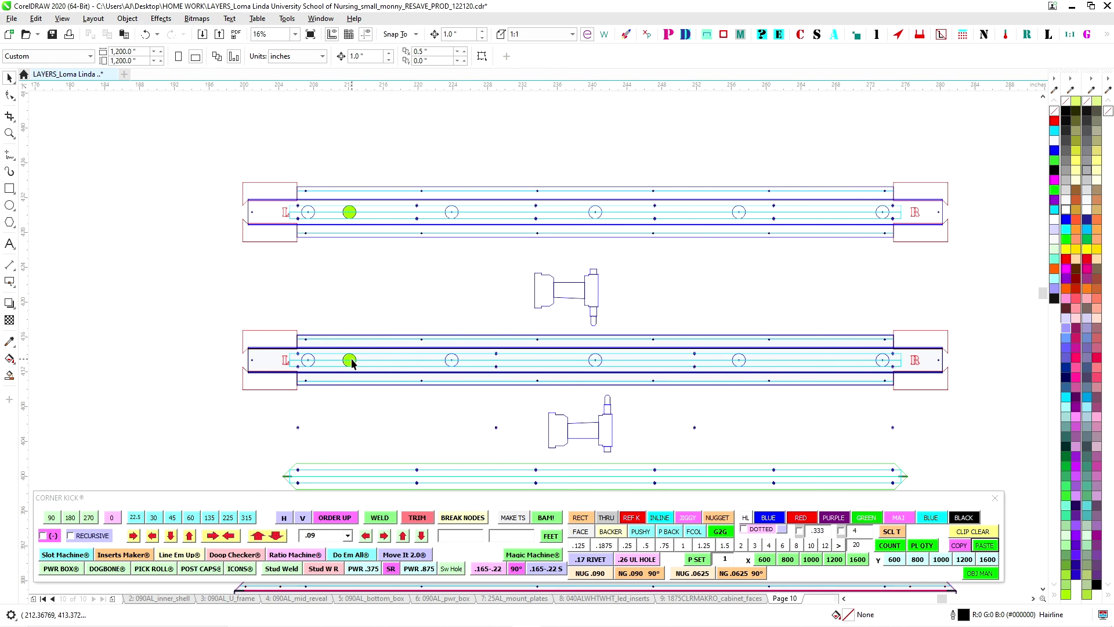
pyautogui.click(350, 360)
pyautogui.scroll(-3, 377, 395)
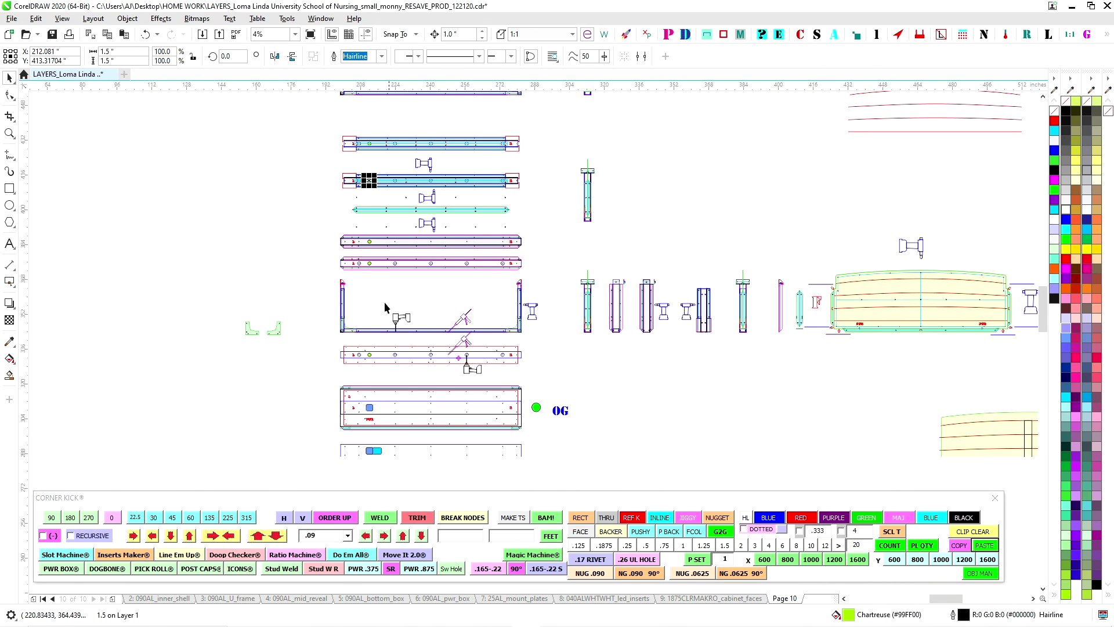
pyautogui.scroll(2, 370, 357)
pyautogui.scroll(-3, 401, 412)
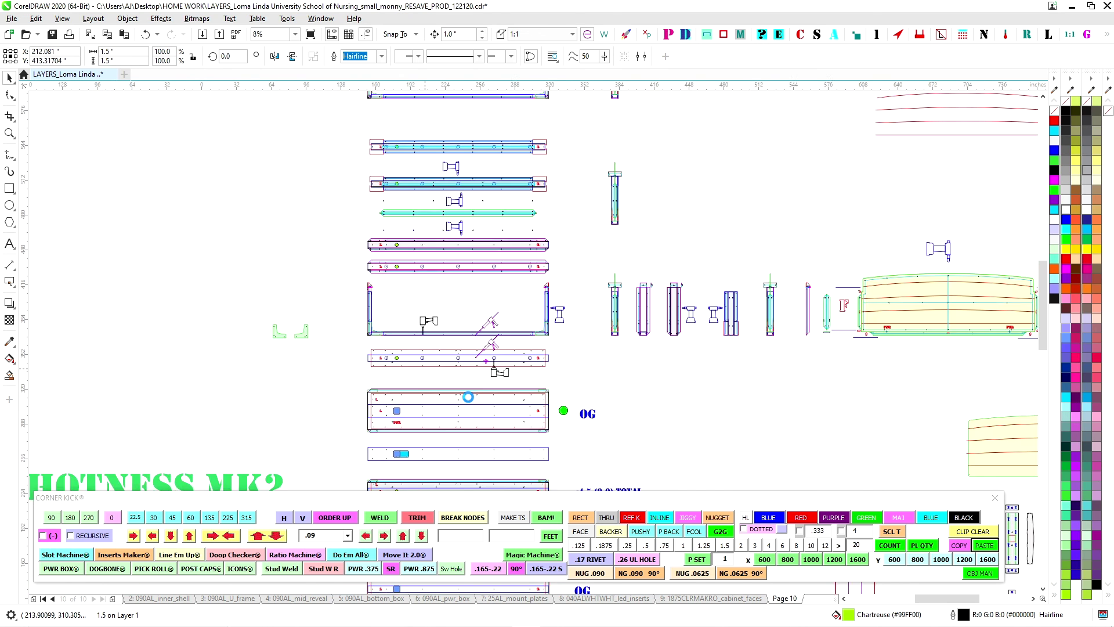
# Examine the base cabinet's power box end in the front and end views, and survey the surrounding layered drawings.
pyautogui.moveTo(461, 464); pyautogui.dragTo(489, 228)
pyautogui.scroll(3, 430, 305)
pyautogui.scroll(2, 477, 392)
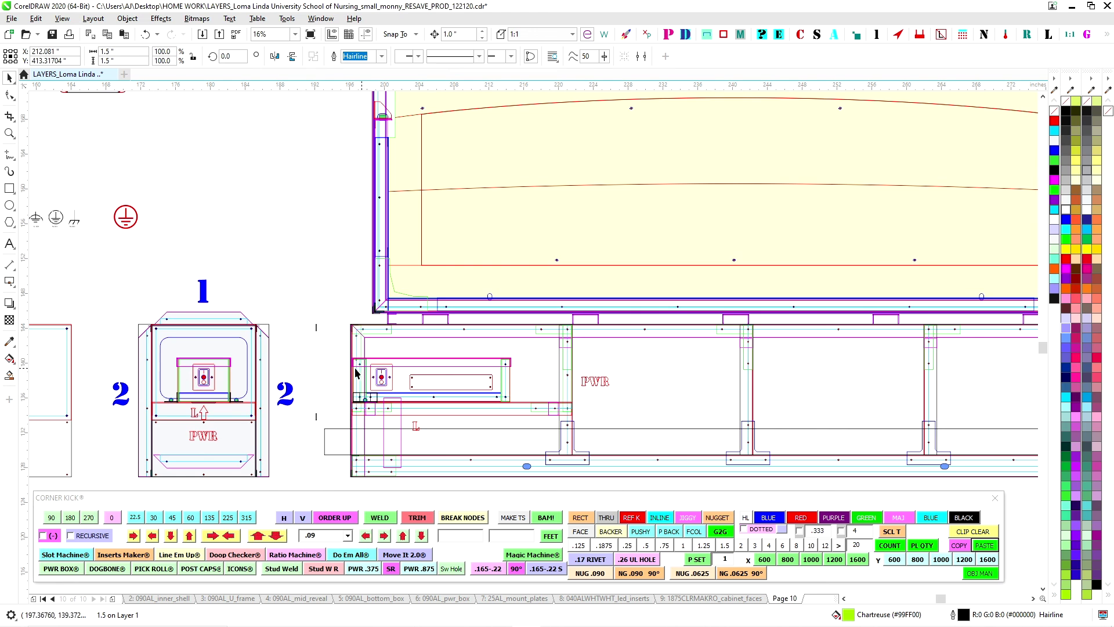
pyautogui.moveTo(276, 303)
pyautogui.mouseDown()
pyautogui.moveTo(405, 268)
pyautogui.moveTo(438, 287)
pyautogui.mouseUp()
pyautogui.scroll(-1, 433, 259)
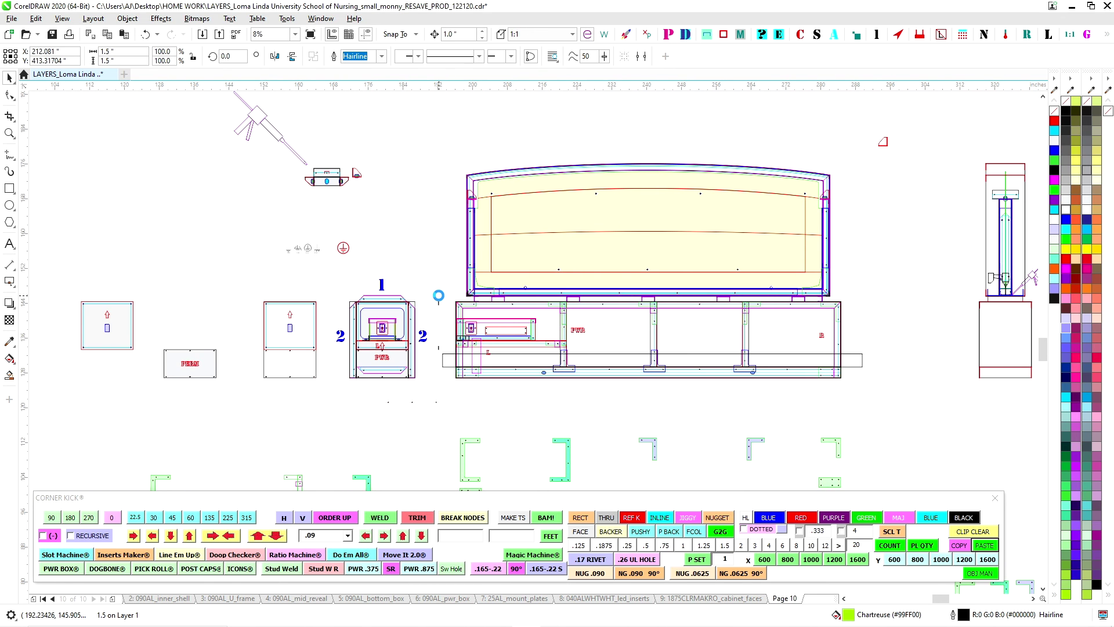
pyautogui.moveTo(413, 227); pyautogui.dragTo(266, 268)
pyautogui.scroll(-3, 266, 272)
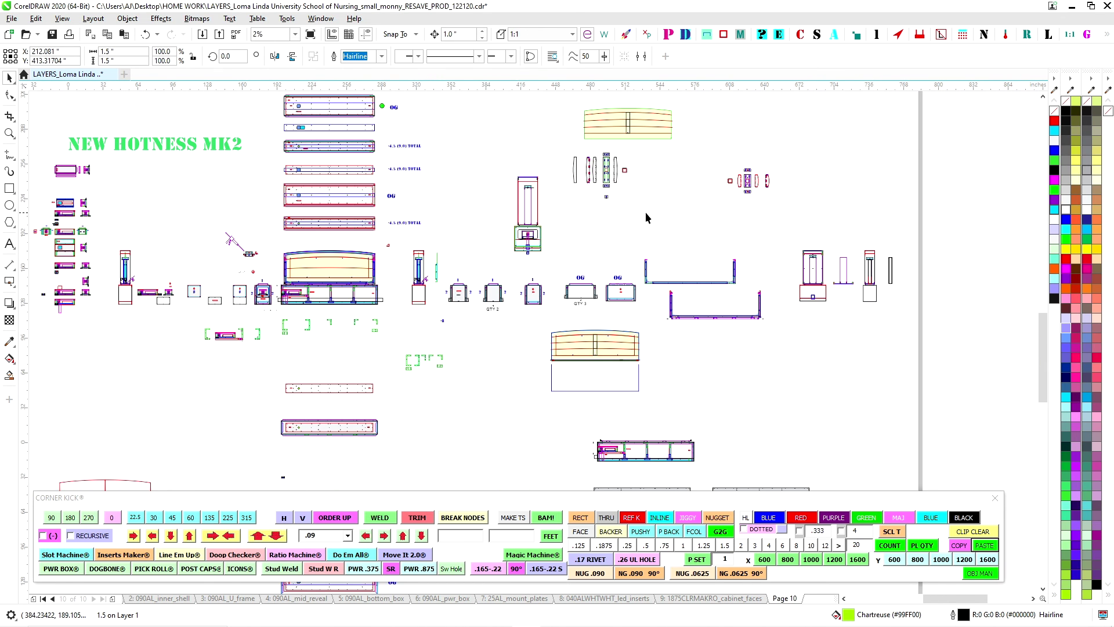
pyautogui.moveTo(646, 213); pyautogui.dragTo(594, 303)
pyautogui.moveTo(466, 326); pyautogui.dragTo(652, 319)
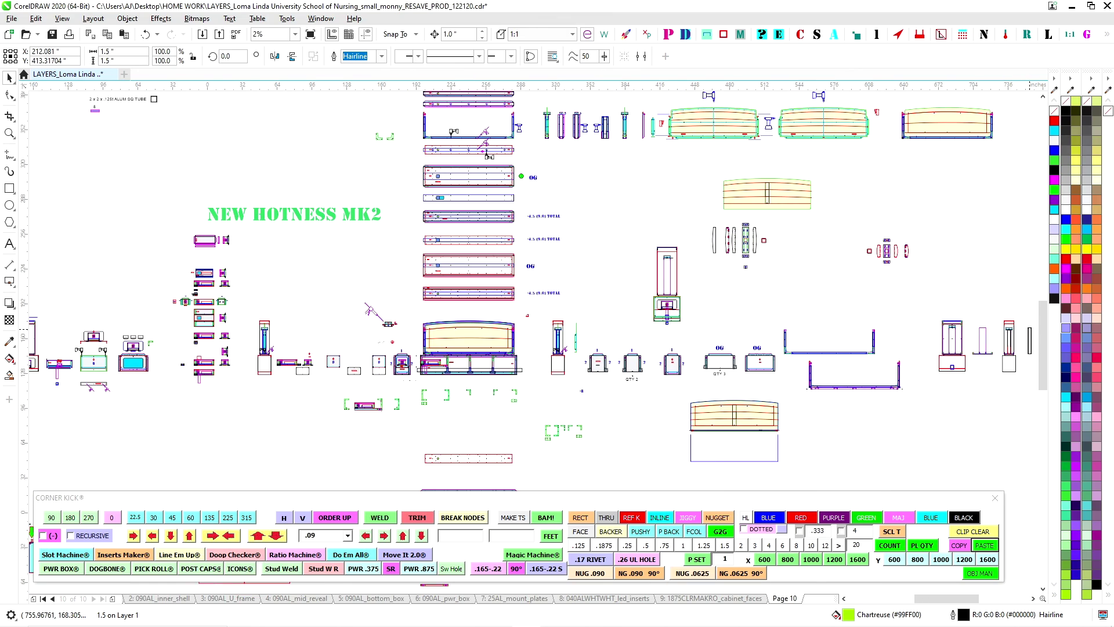